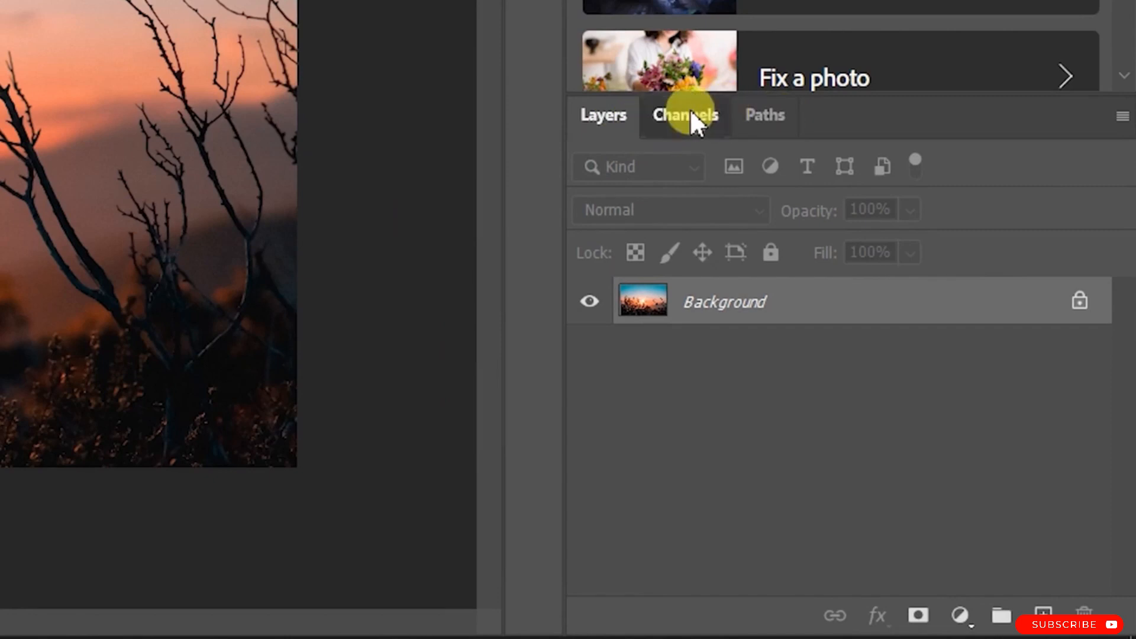
click(690, 112)
click(757, 114)
click(603, 126)
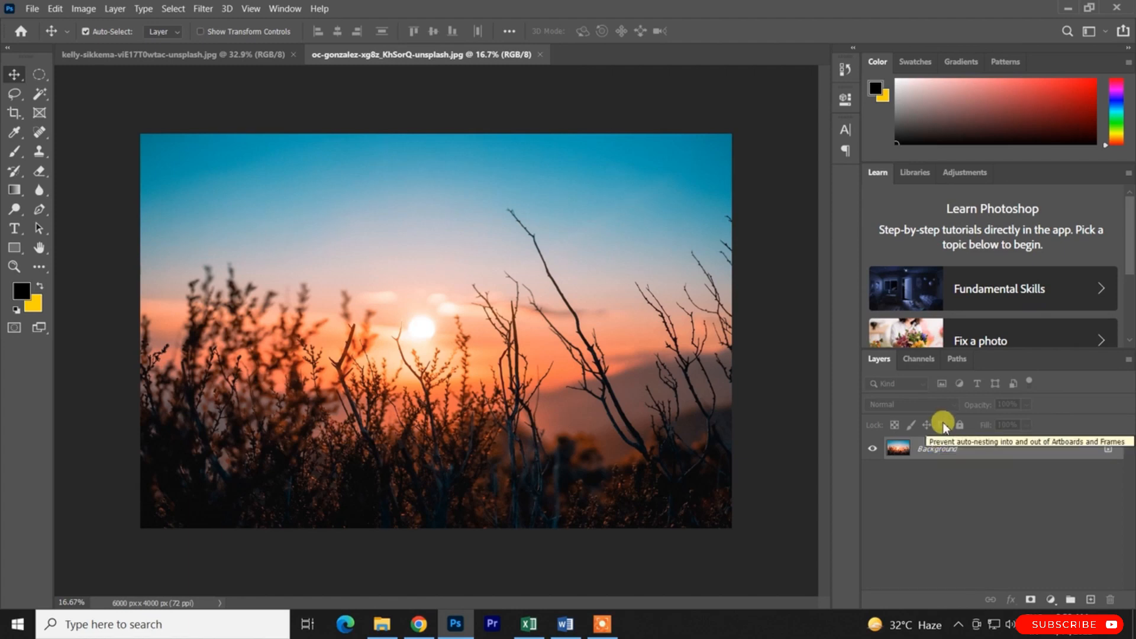
click(914, 451)
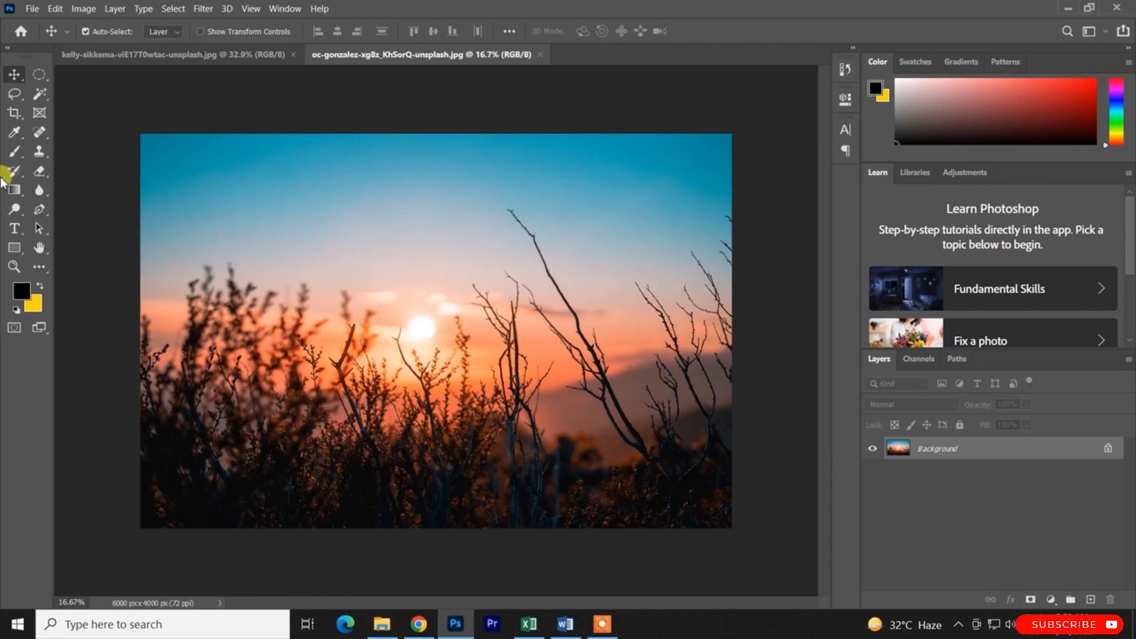
Try painting two vertical black brush strokes directly on the Background layer and undo them
click(12, 154)
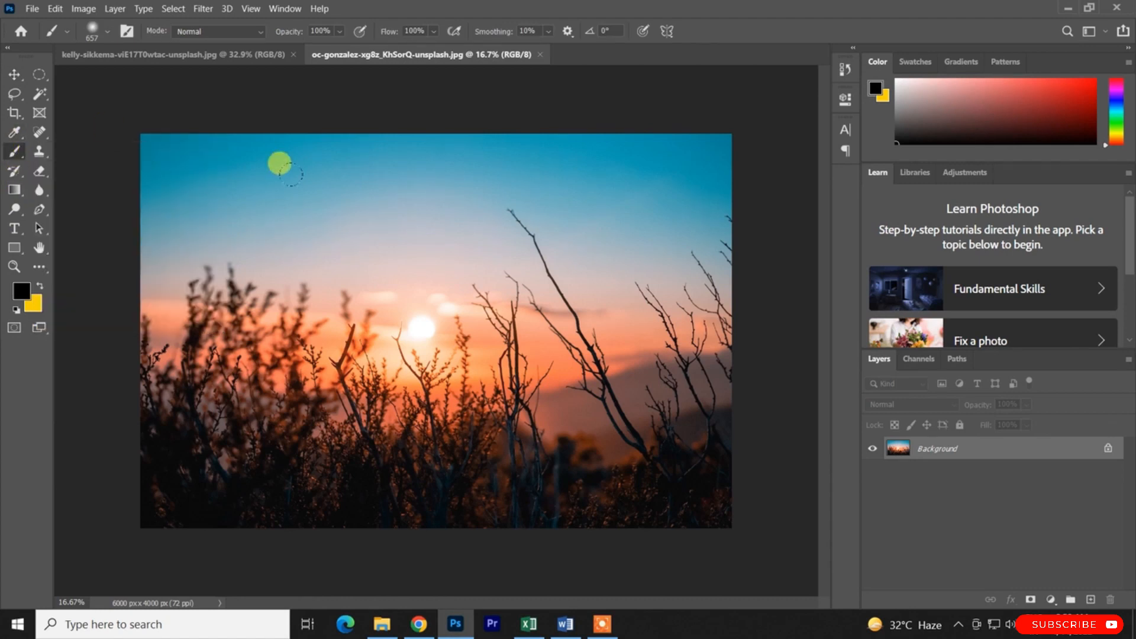
drag(256, 139, 242, 623)
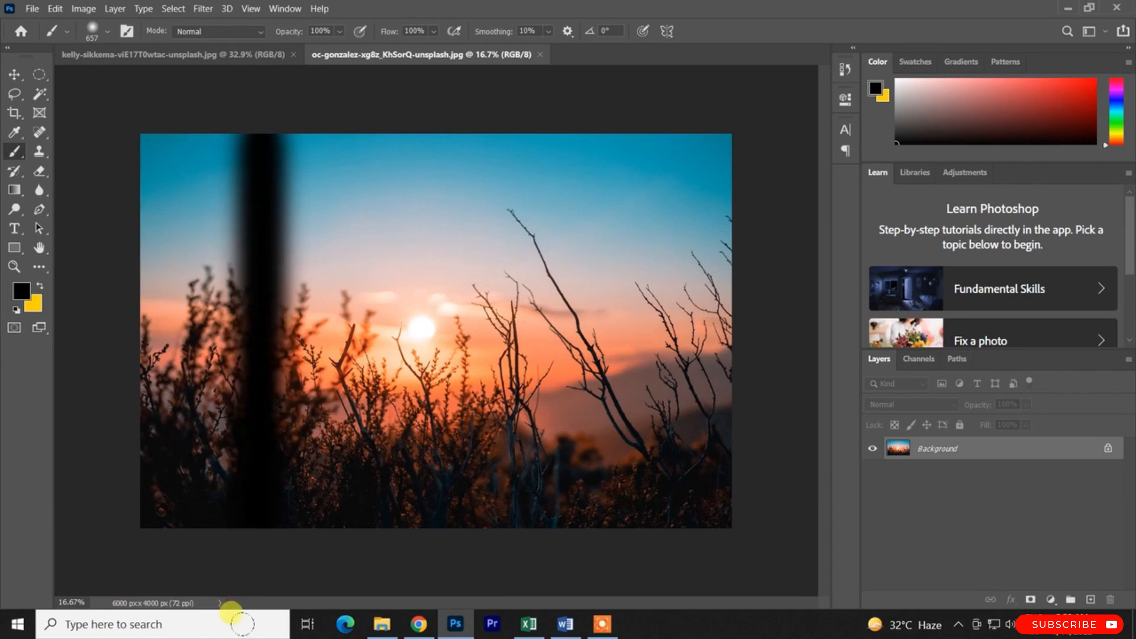
drag(324, 136, 321, 509)
key(ctrl+z)
key(ctrl+z)
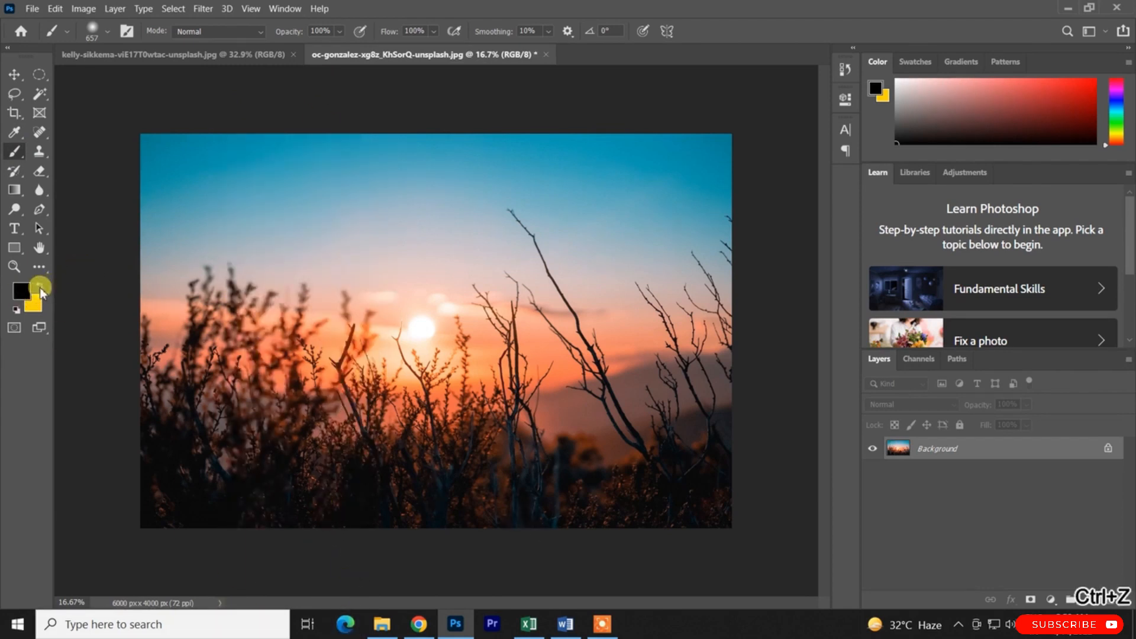
Swap the foreground colour to yellow and paint three vertical brush strokes across the Background layer
click(40, 287)
drag(243, 138, 230, 574)
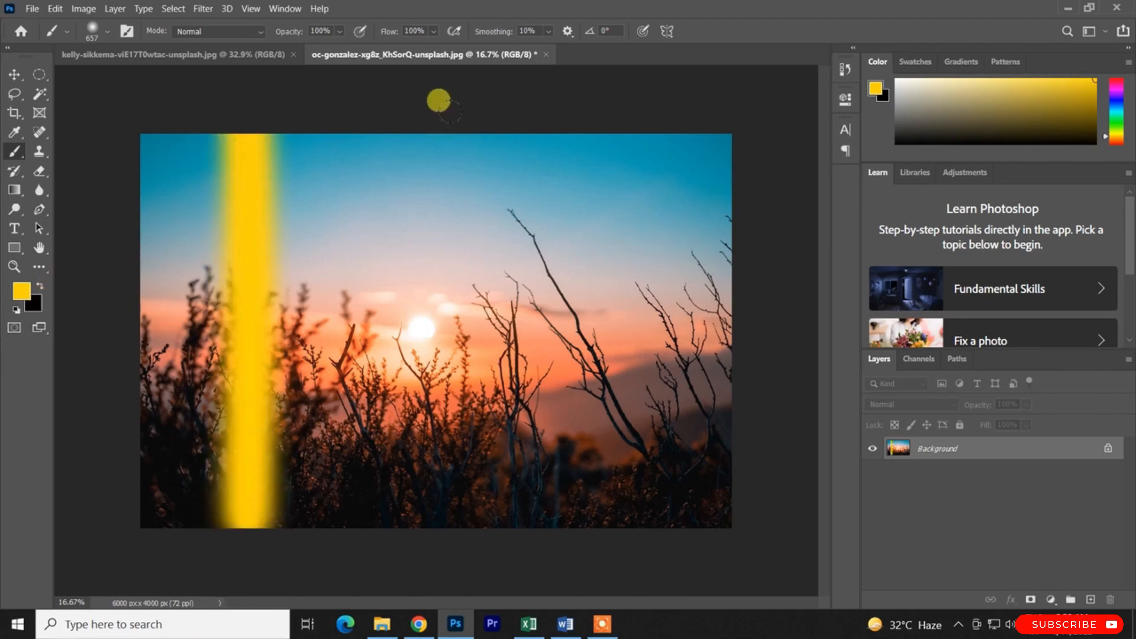
drag(439, 107, 441, 612)
drag(631, 100, 628, 615)
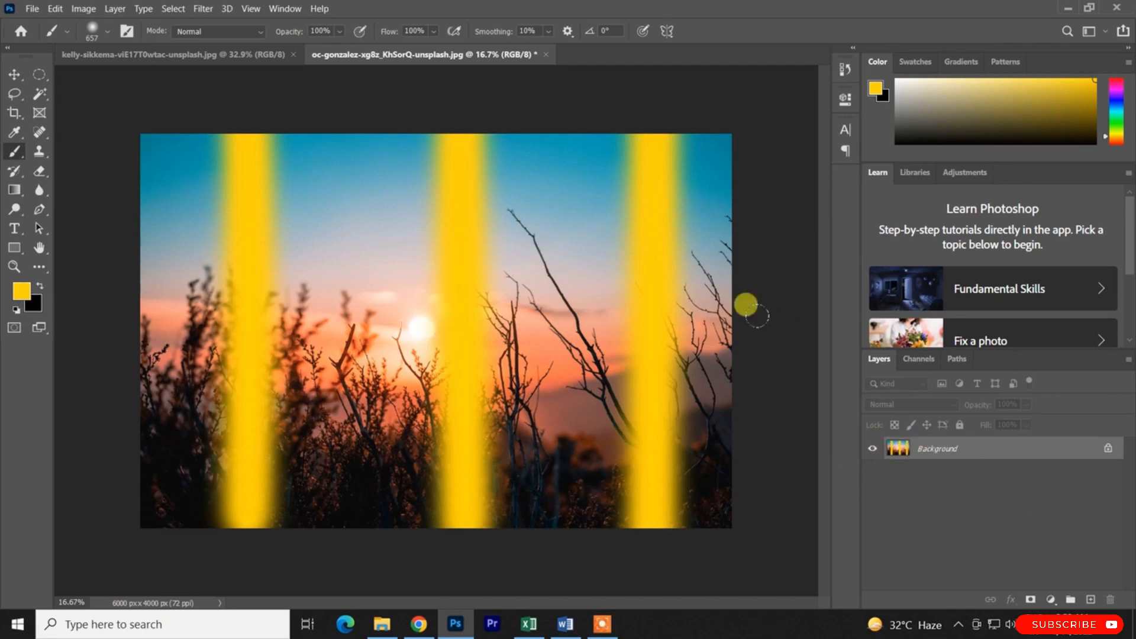
Try moving the painted strokes with the Move tool, converting the Background to a normal layer and shifting the whole picture
key(v)
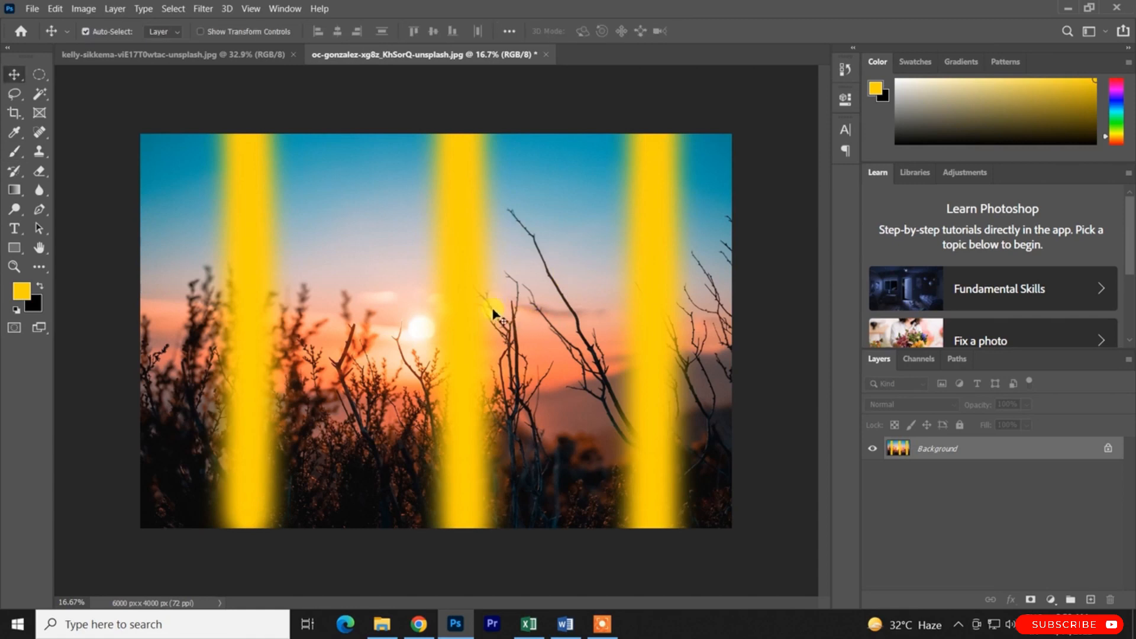
drag(516, 376, 805, 370)
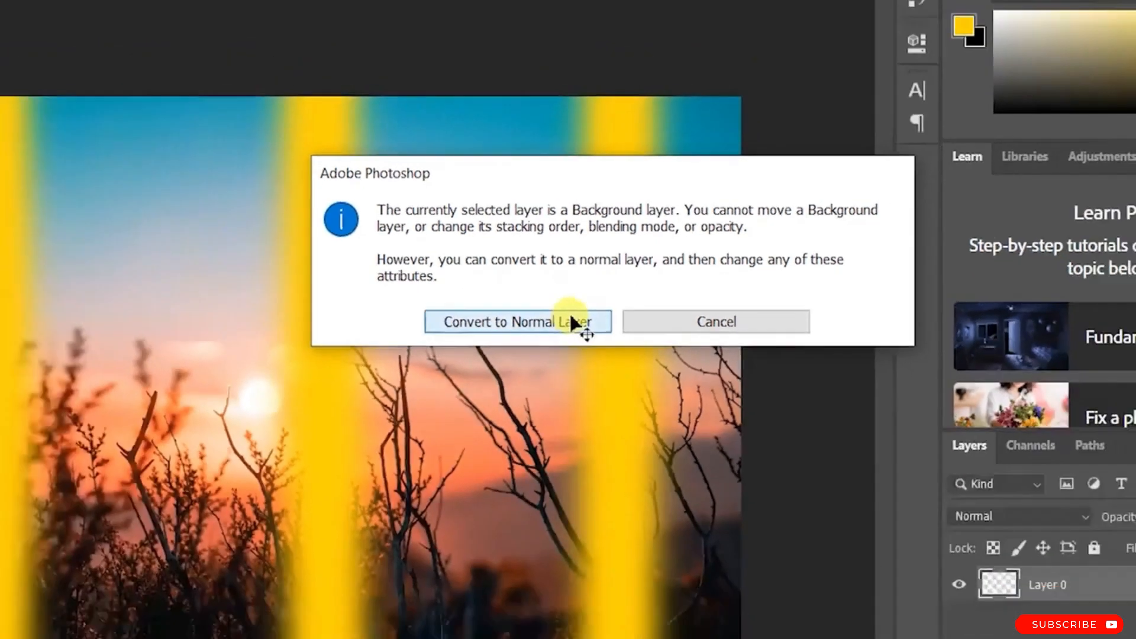
click(478, 402)
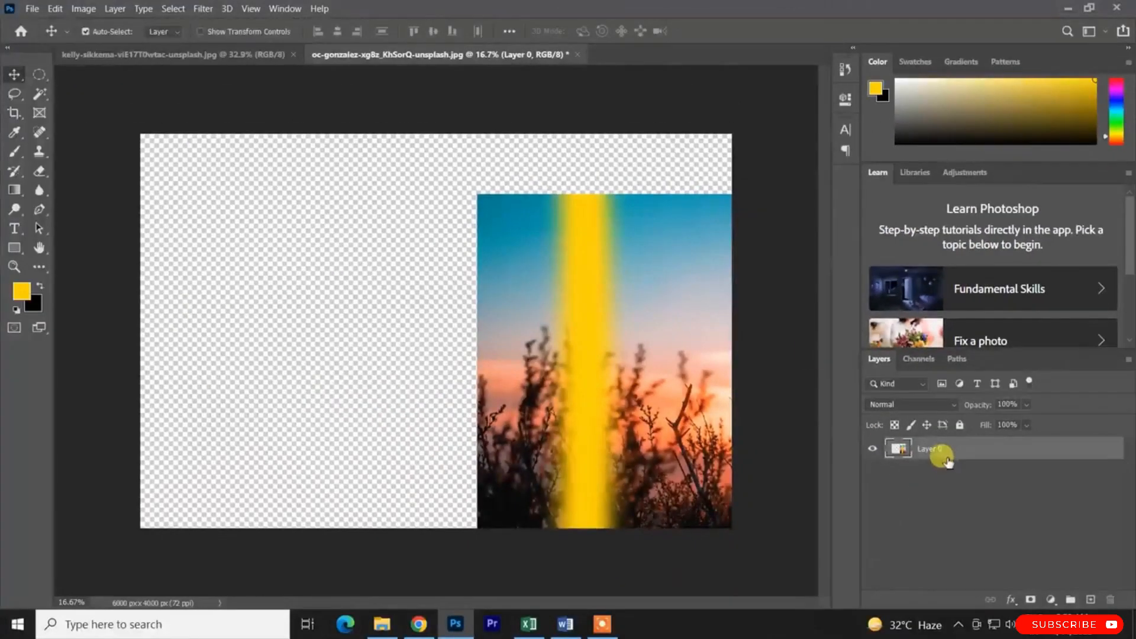
drag(667, 369, 408, 288)
Undo the layer moves, the conversion to a normal layer and all three yellow strokes
key(ctrl+z)
key(ctrl+z)
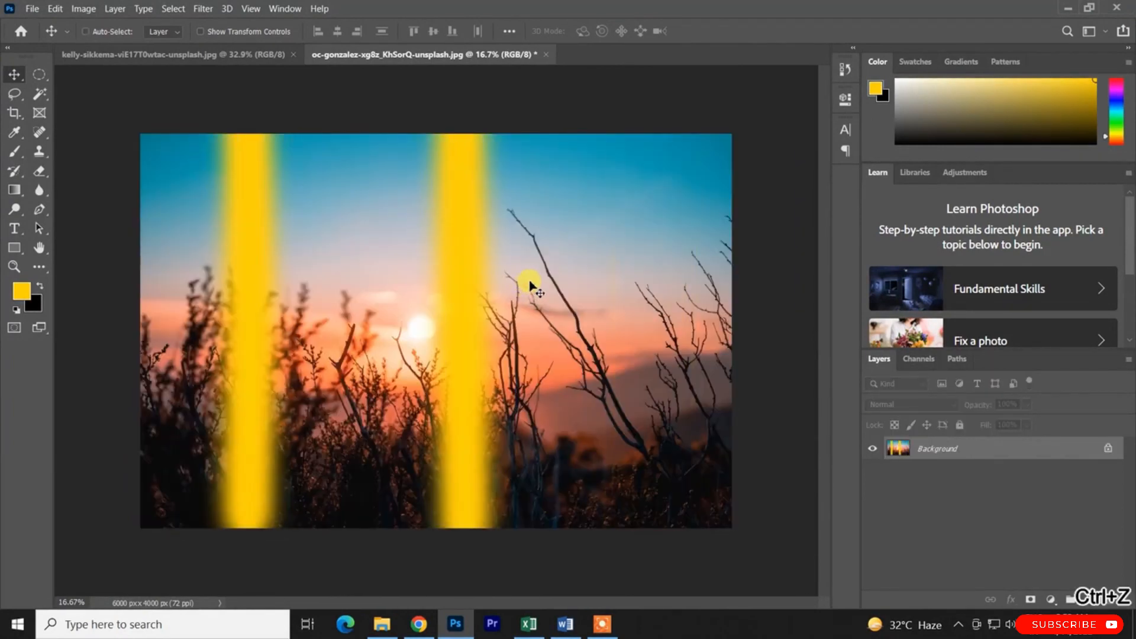
key(ctrl+z)
key(ctrl+z)
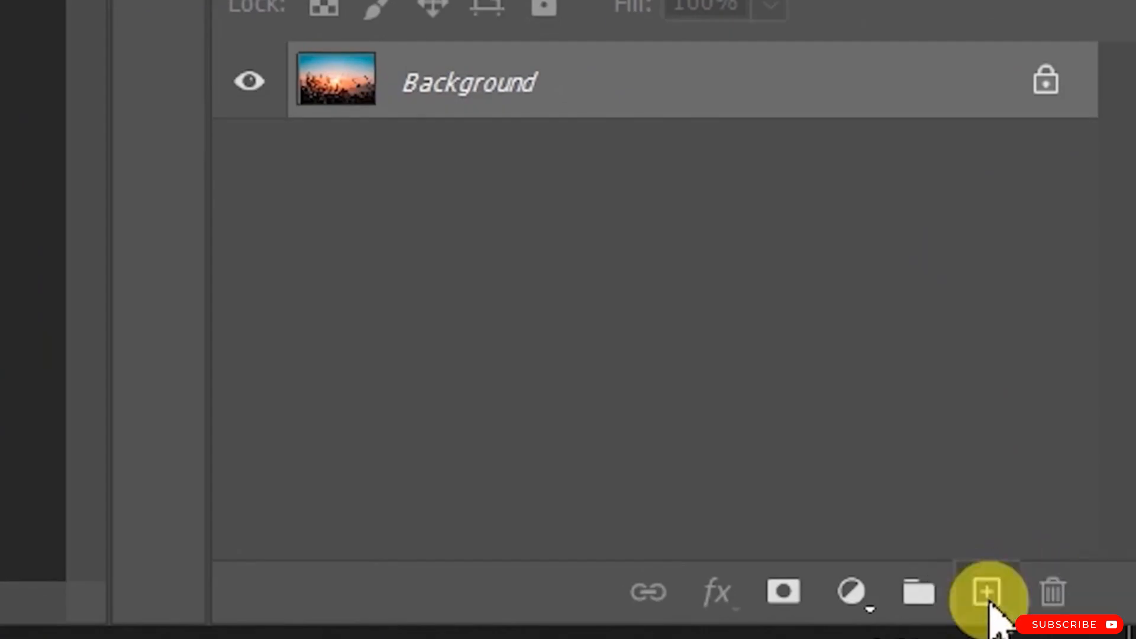
Add a new layer above the Background and paint three vertical yellow brush strokes on it
click(987, 591)
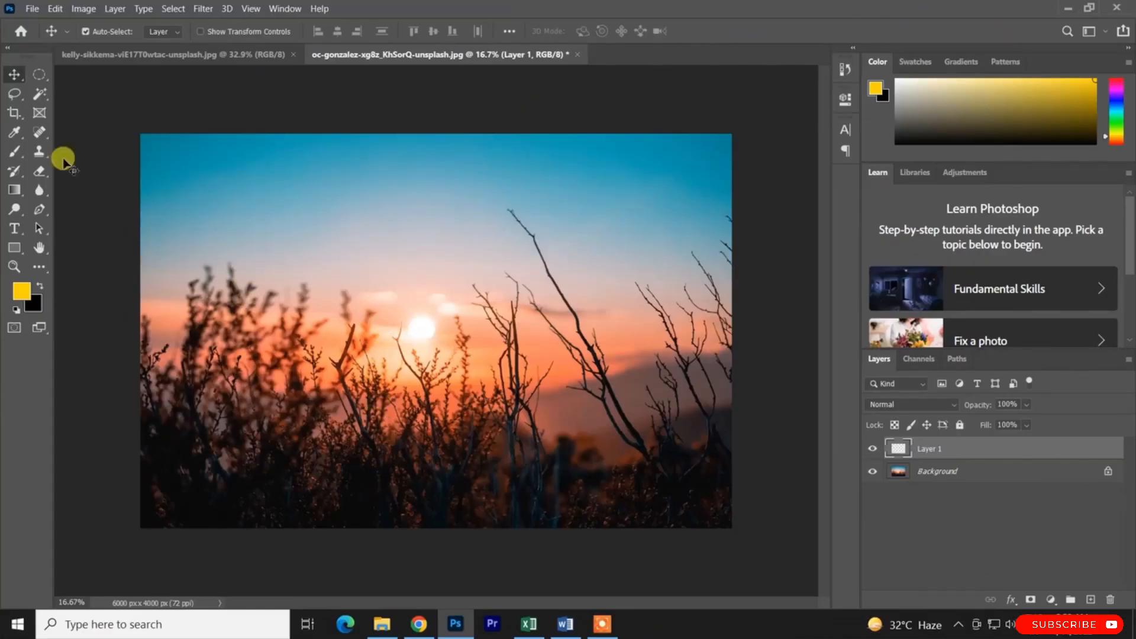
click(15, 152)
drag(284, 135, 284, 528)
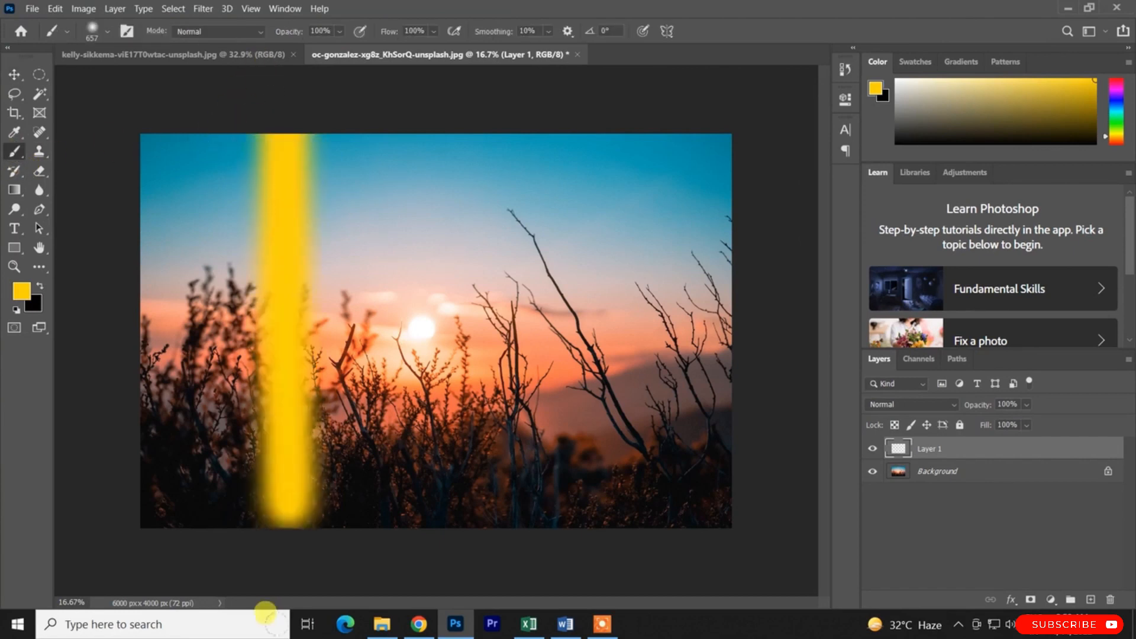
drag(424, 135, 424, 528)
drag(597, 135, 598, 528)
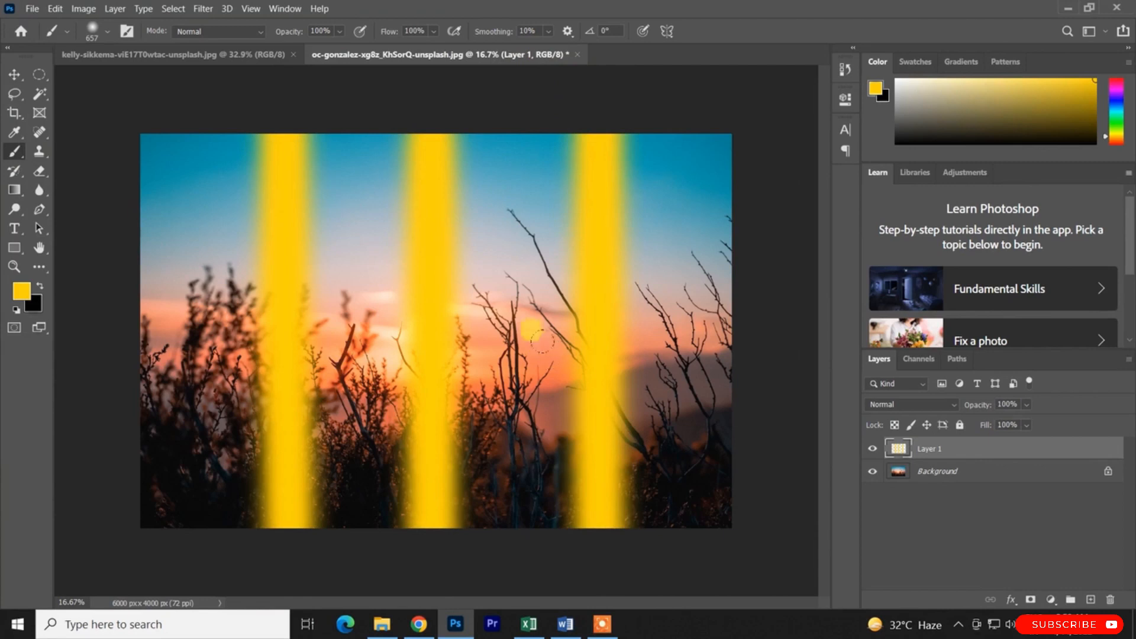
Try moving the yellow strokes on Layer 1 independently of the photo, and undo the move
key(v)
mouse_move(615, 308)
mouse_down()
mouse_move(702, 296)
mouse_move(414, 473)
mouse_move(698, 284)
mouse_move(598, 296)
mouse_up()
key(ctrl+z)
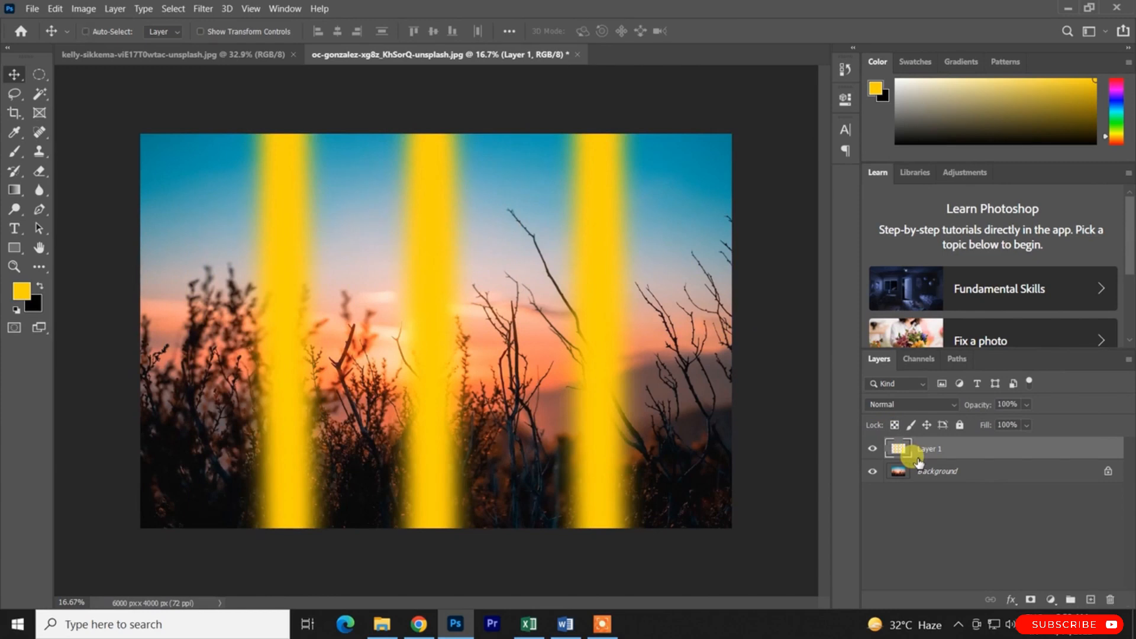
Try scaling the yellow strokes on Layer 1 down to about 76% with Free Transform, and undo it
key(ctrl+t)
drag(651, 328, 601, 332)
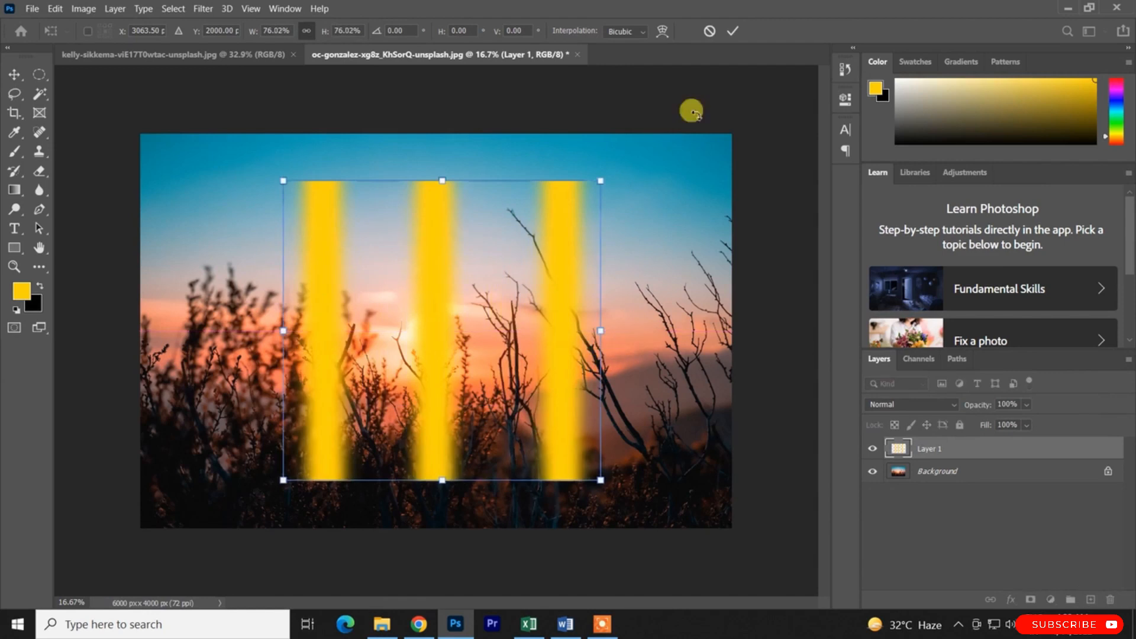
click(729, 33)
key(ctrl+z)
Nudge the strokes on Layer 1 slightly left and try several Free Transform scalings of the layer, undoing each scaling
mouse_move(429, 337)
mouse_down()
mouse_move(440, 361)
mouse_move(408, 337)
mouse_up()
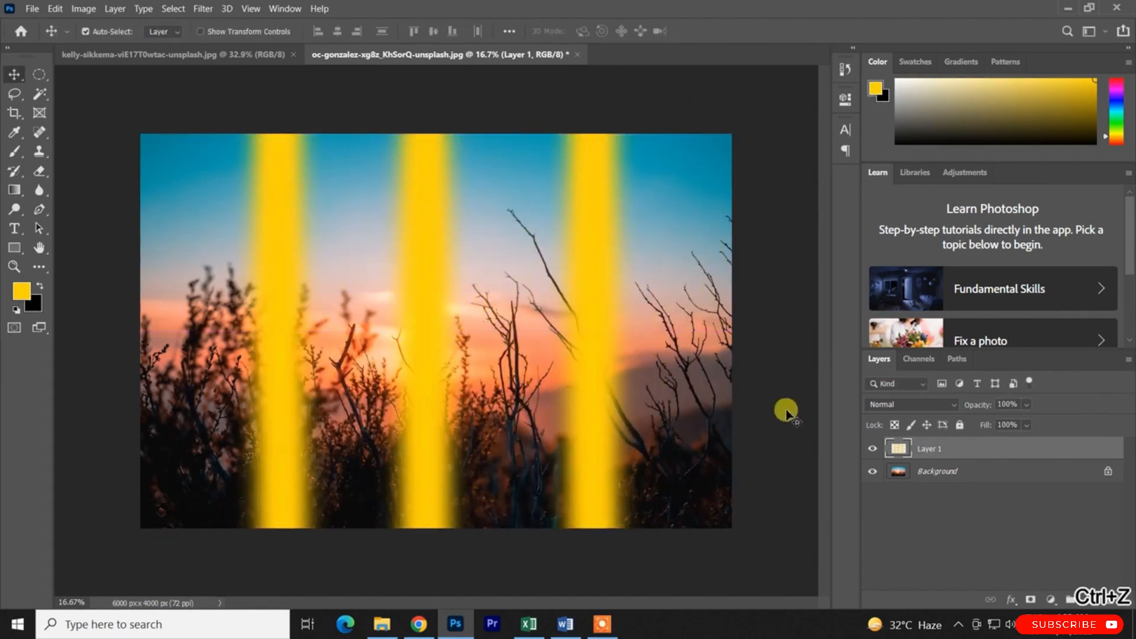
click(940, 449)
key(ctrl+t)
key(ctrl+t)
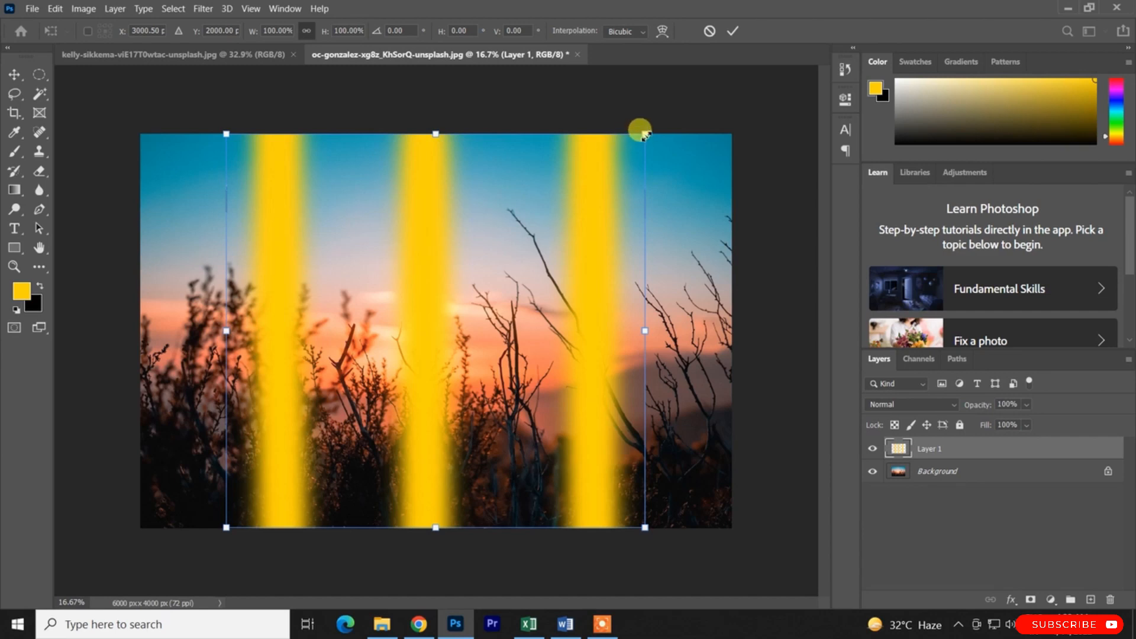
drag(645, 134, 656, 173)
key(ctrl+z)
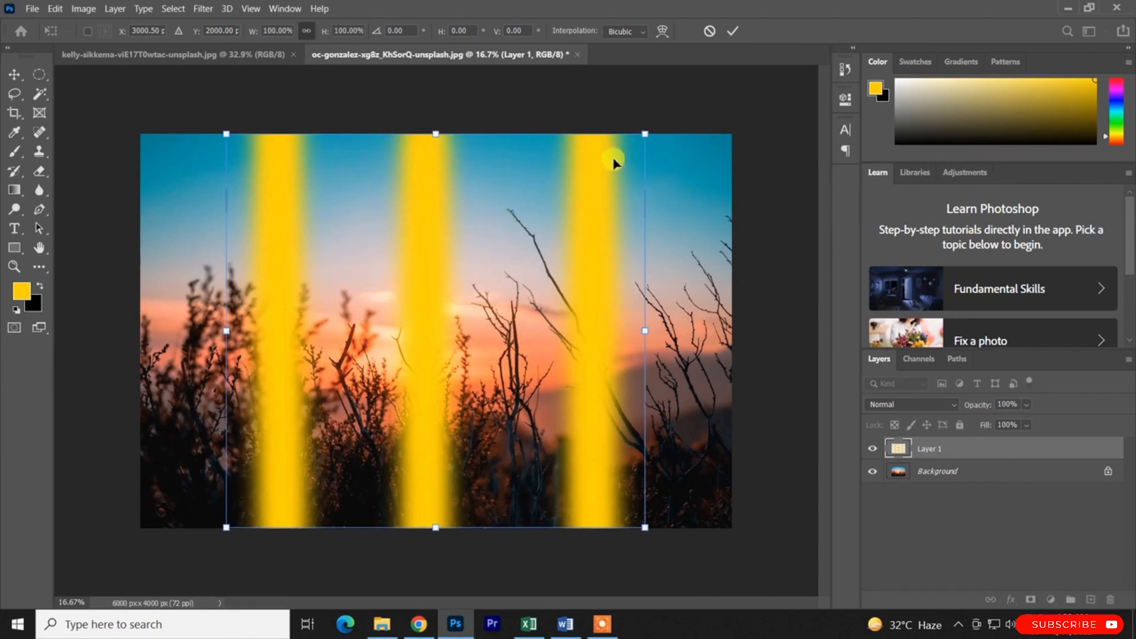
drag(645, 133, 785, 238)
key(ctrl+z)
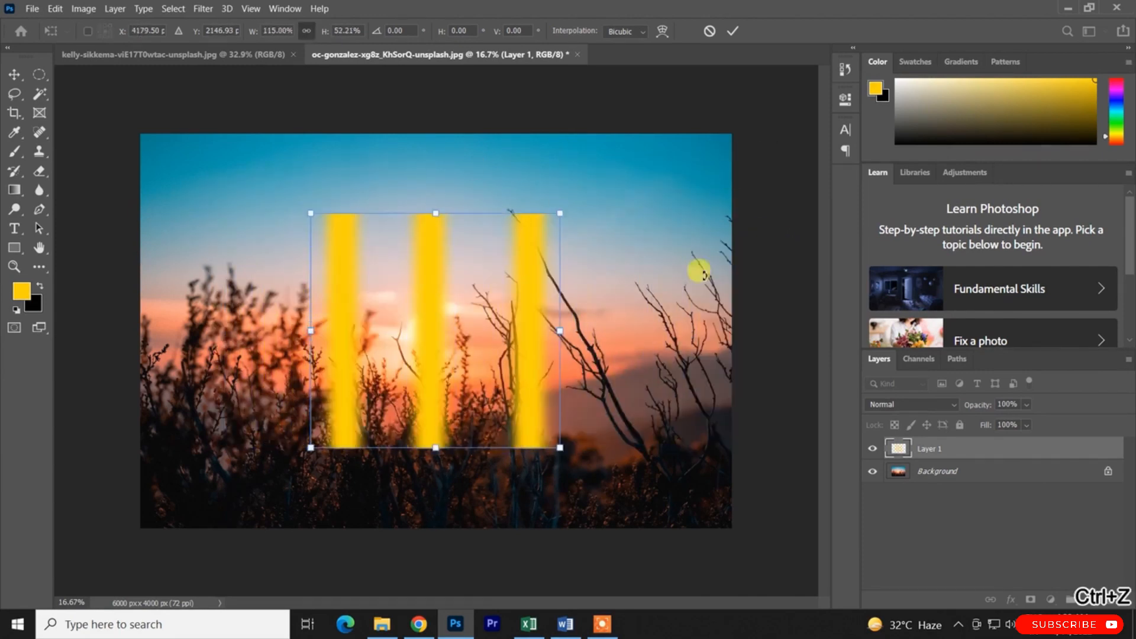
key(ctrl+z)
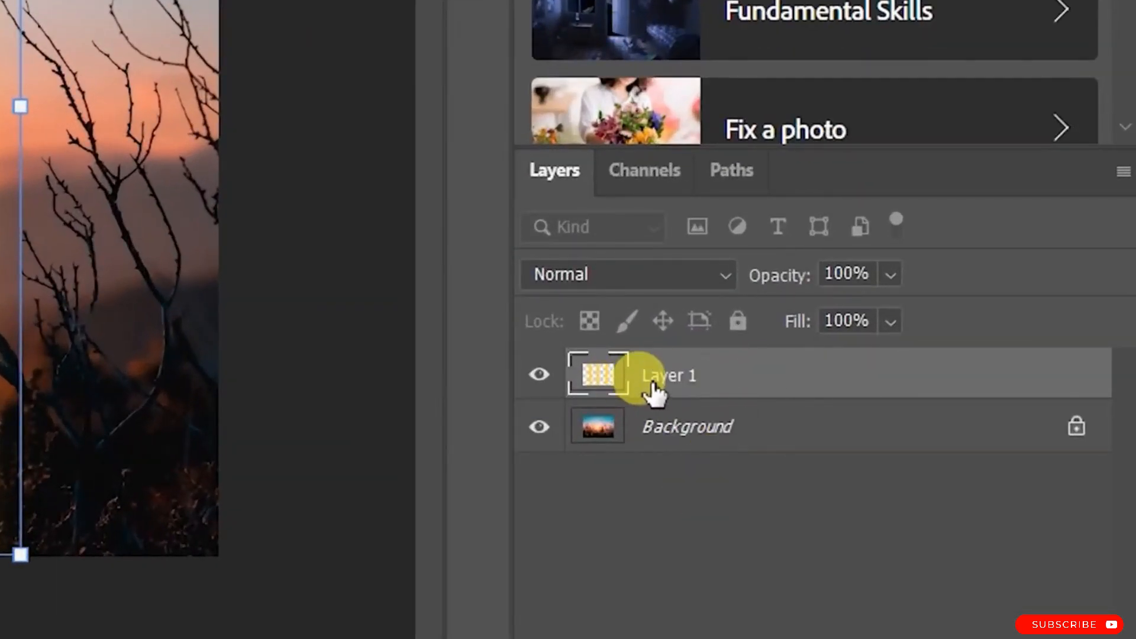
Rename Layer 1 as "brush"
double_click(931, 450)
text(brush)
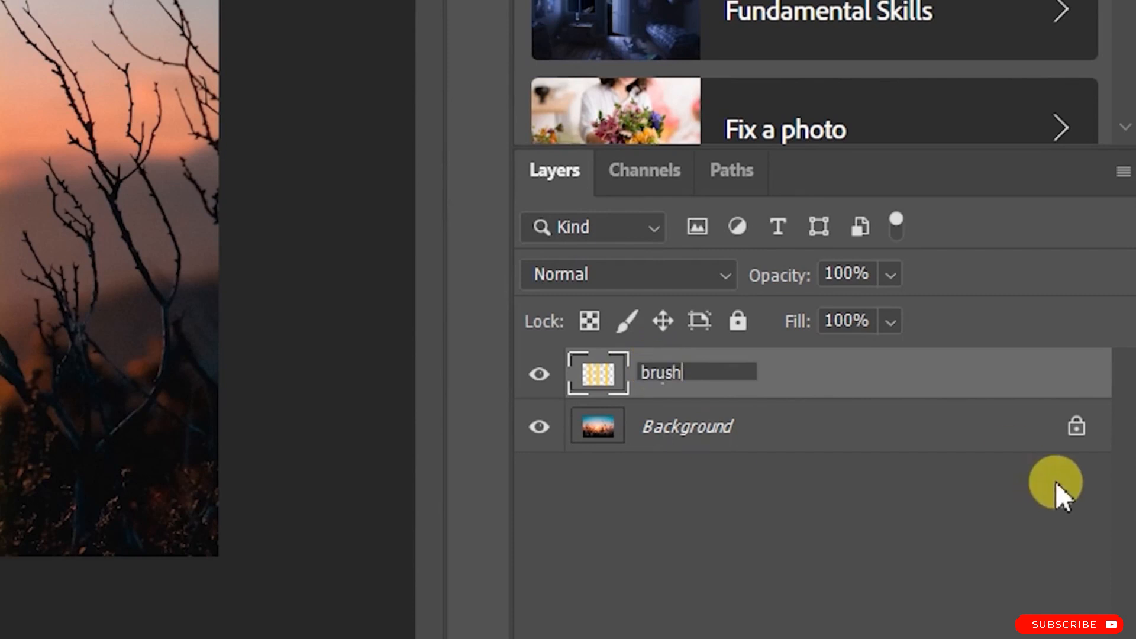
click(882, 582)
click(689, 391)
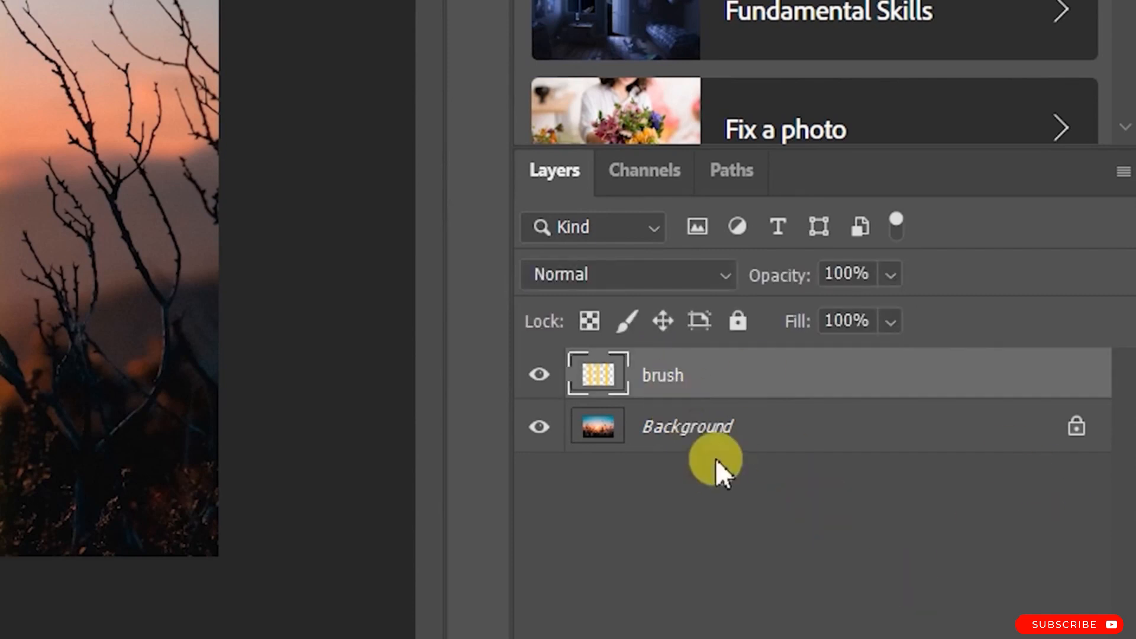
Undo the layer rename and the nudge of the strokes, and delete Layer 1
key(ctrl+z)
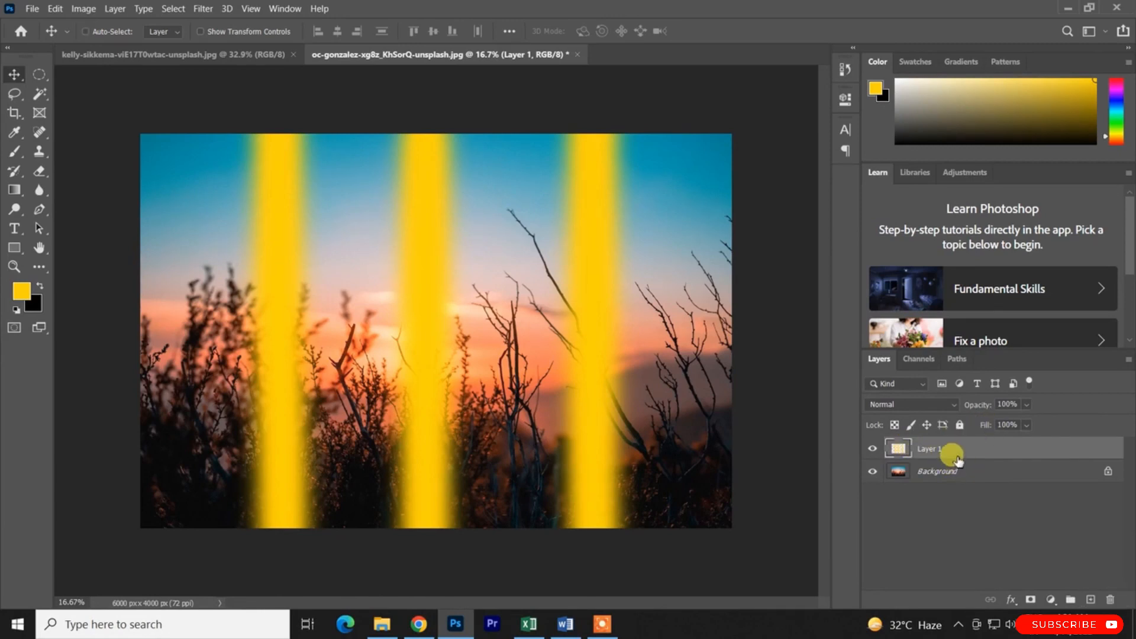
key(ctrl+z)
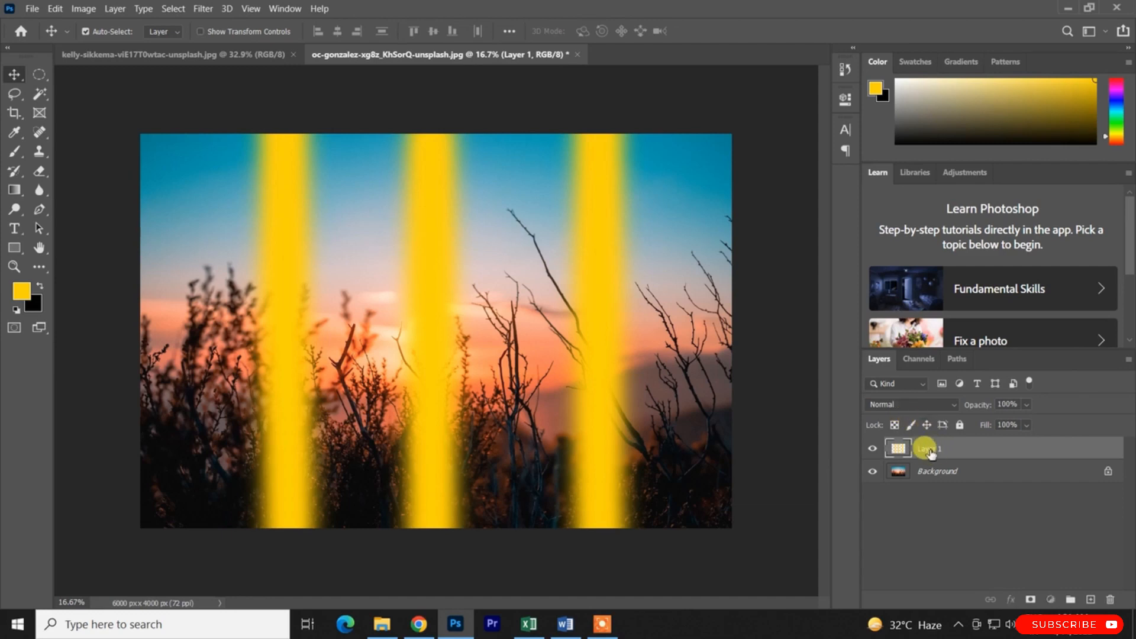
click(1110, 599)
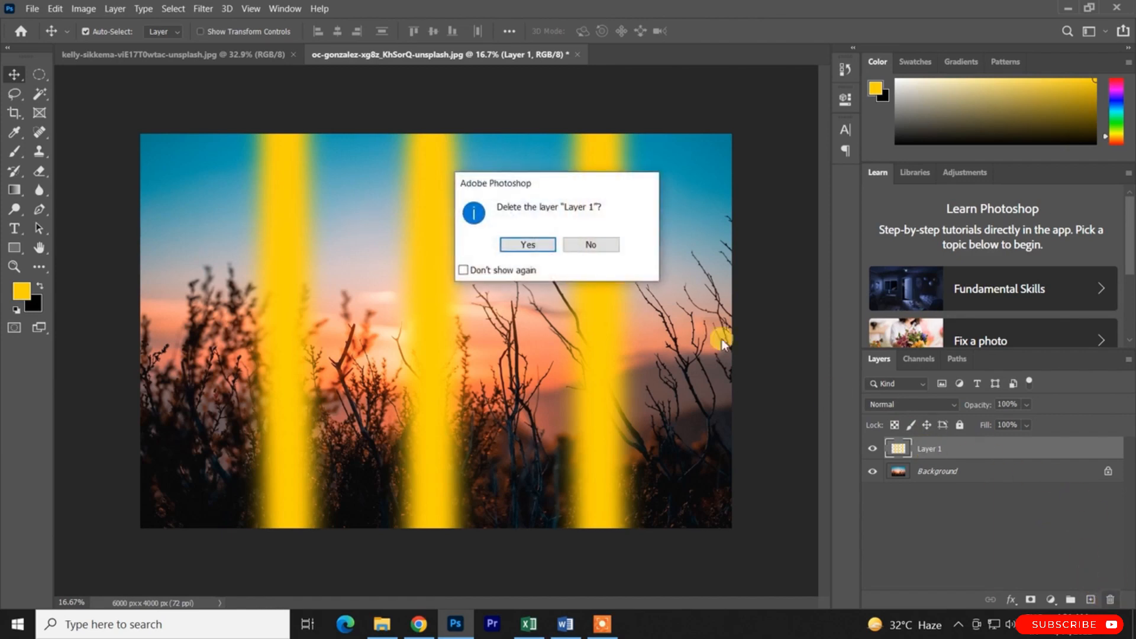
click(542, 245)
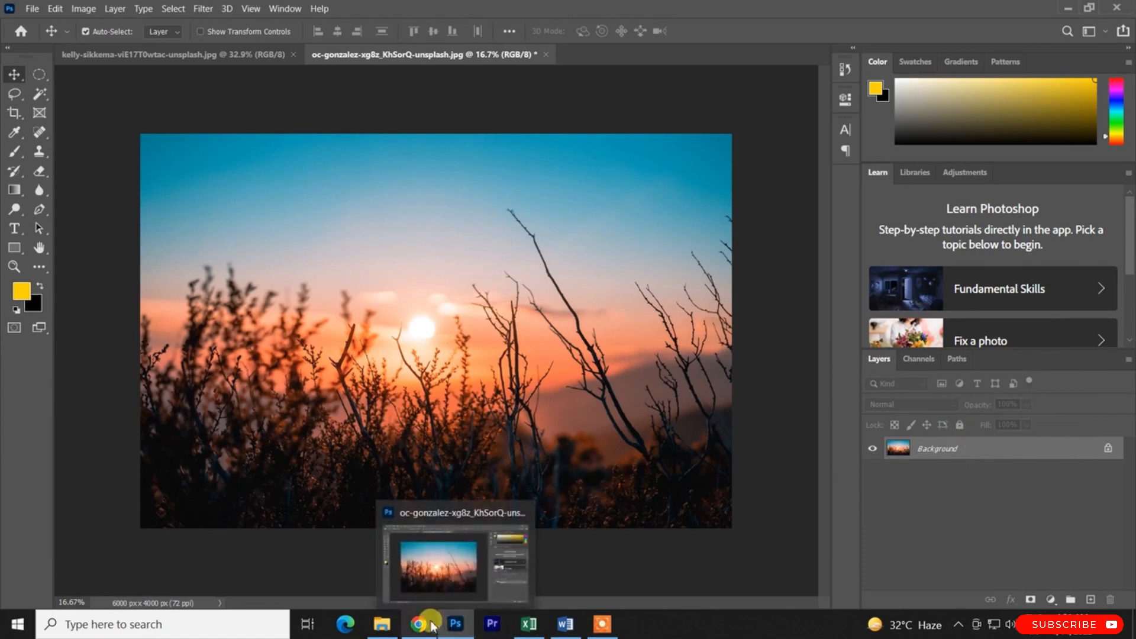
Place the green meadow flower photo from the desktop into the sunset document, scaled to about 43% near the canvas's upper-left corner
mouse_move(424, 631)
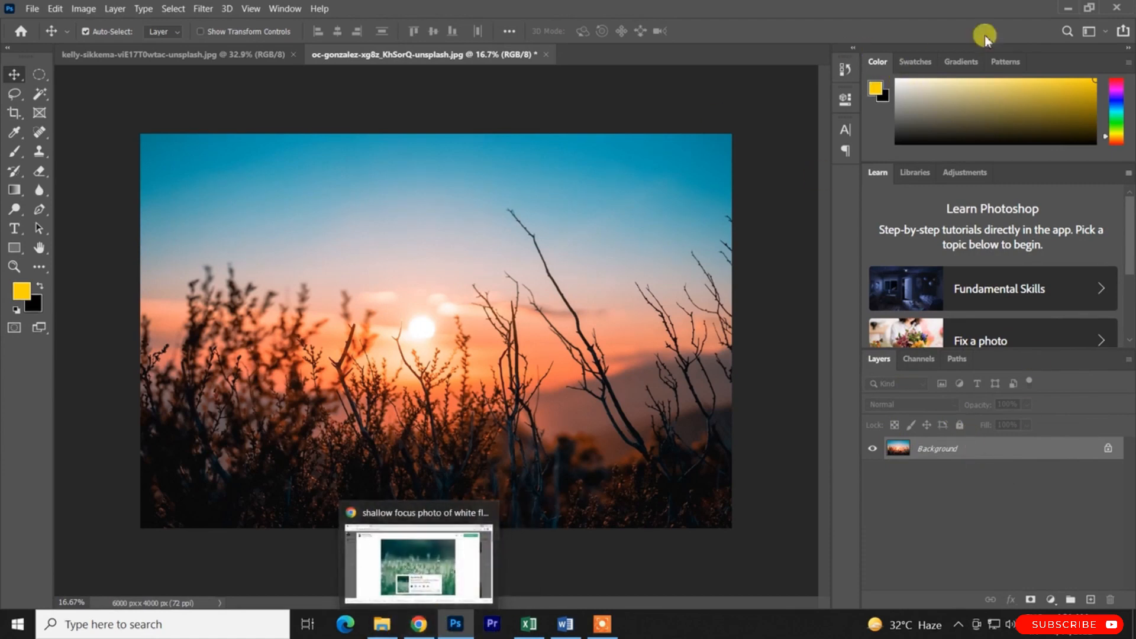
click(1065, 8)
drag(195, 36, 374, 350)
drag(662, 335, 527, 330)
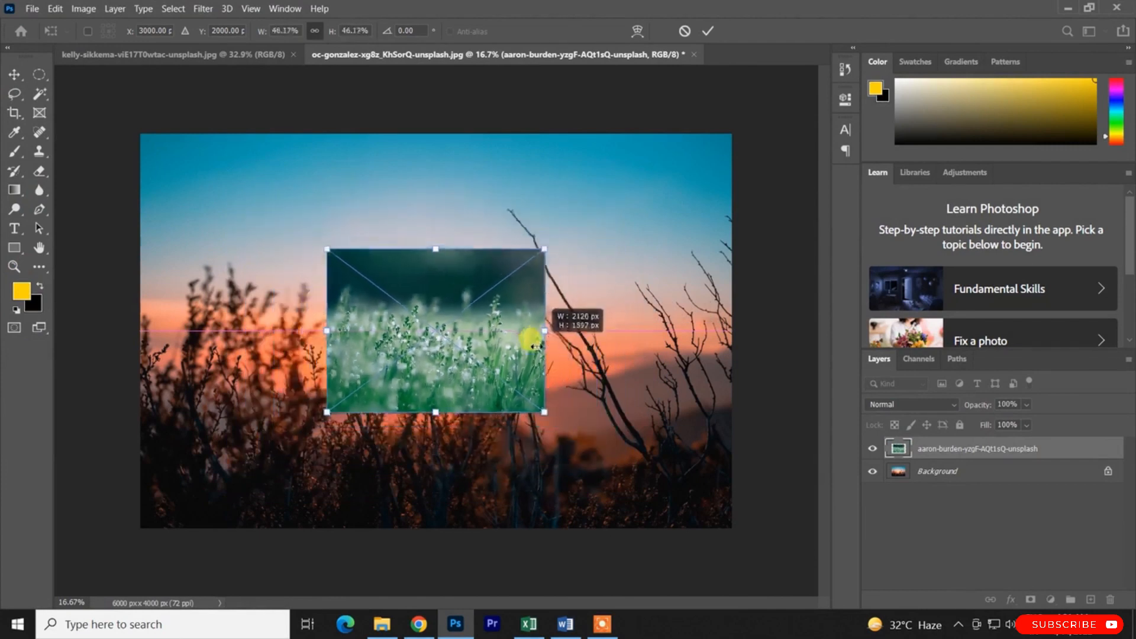
drag(464, 350, 270, 248)
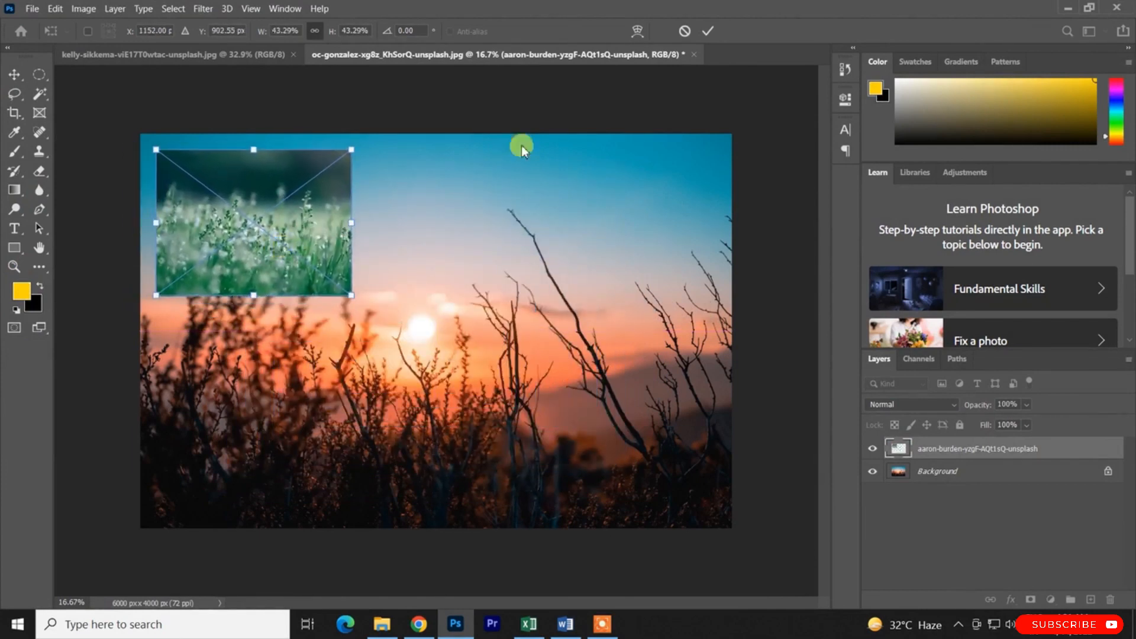
click(709, 39)
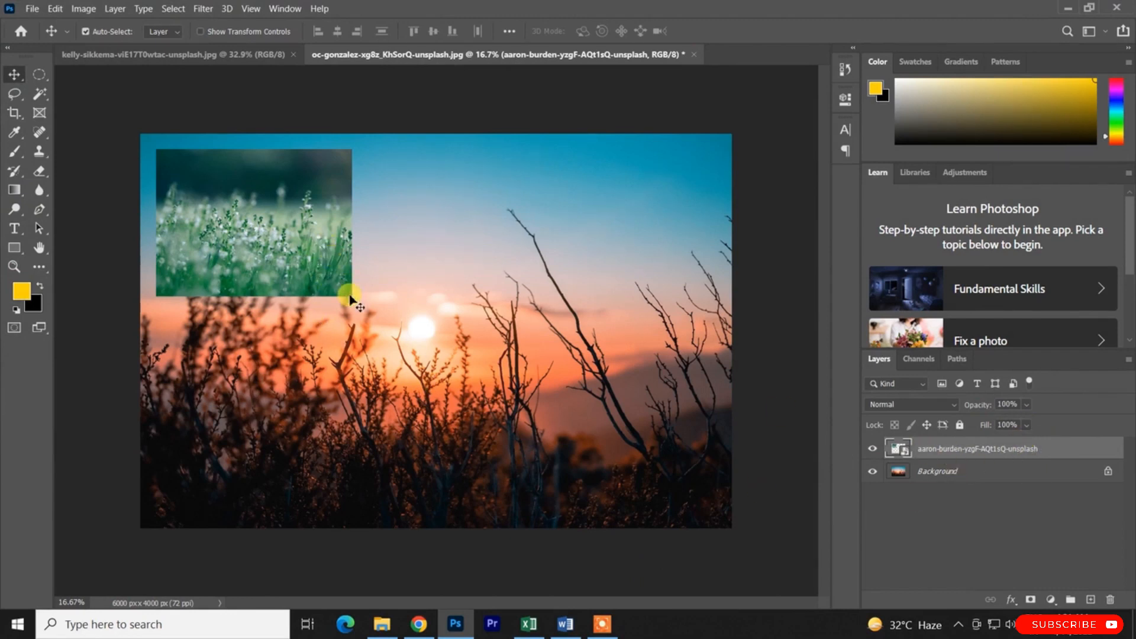
Enlarge the placed flower photo with Free Transform until it covers the whole canvas
key(ctrl+t)
drag(351, 296, 728, 521)
click(708, 31)
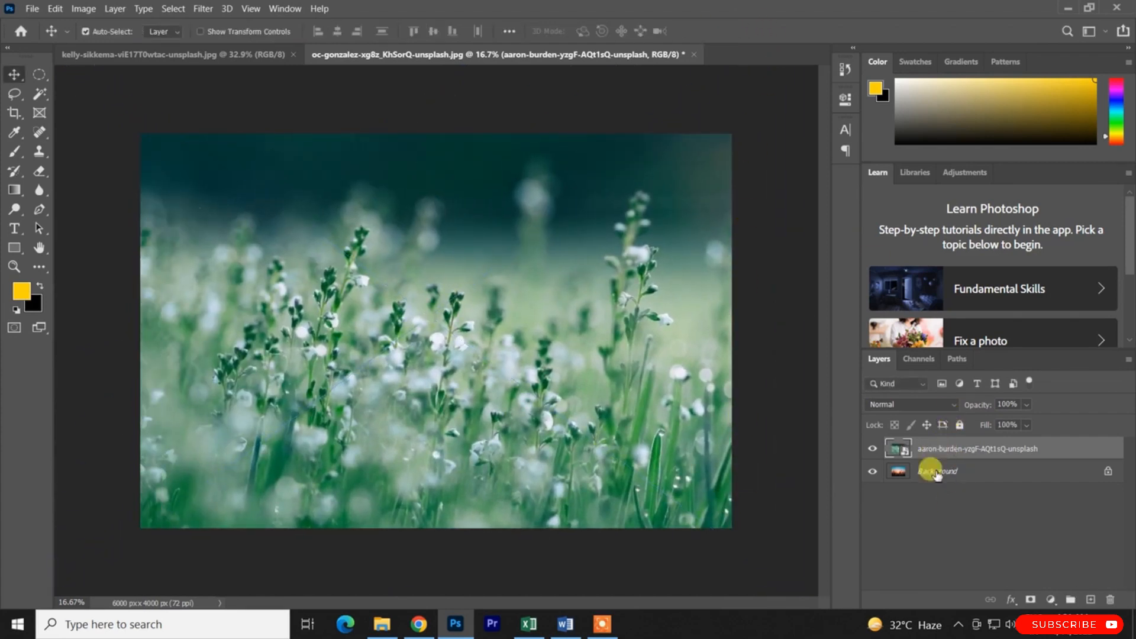
Select the Background layer and hide the placed flower photo's layer above it
mouse_move(943, 451)
mouse_down()
mouse_move(941, 484)
mouse_move(938, 433)
mouse_move(939, 444)
mouse_up()
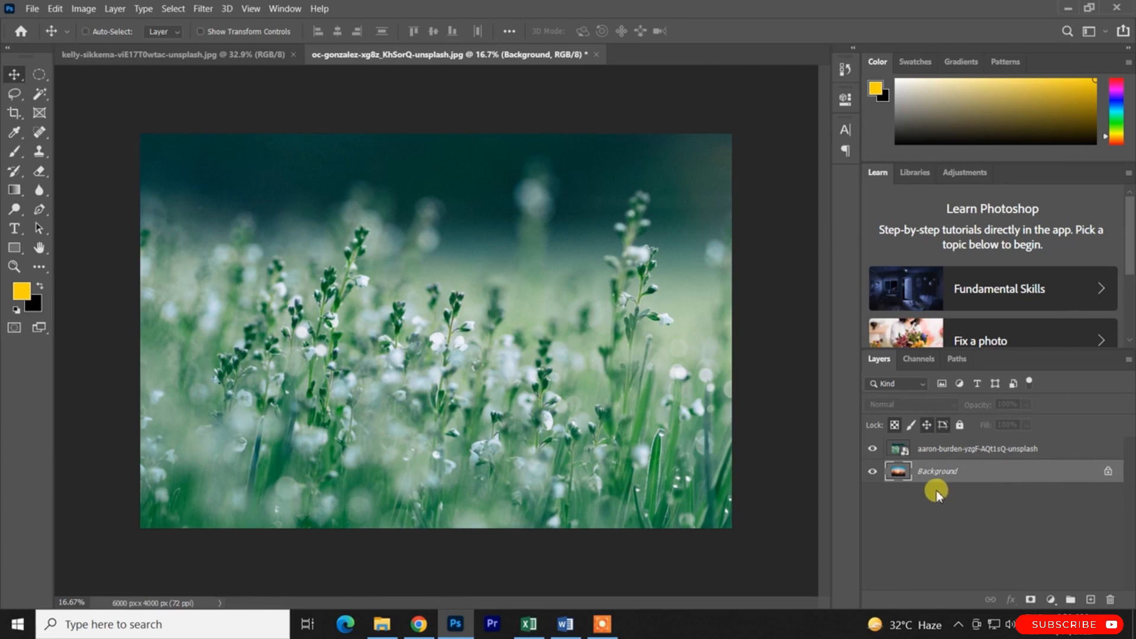
key(ctrl)
click(873, 450)
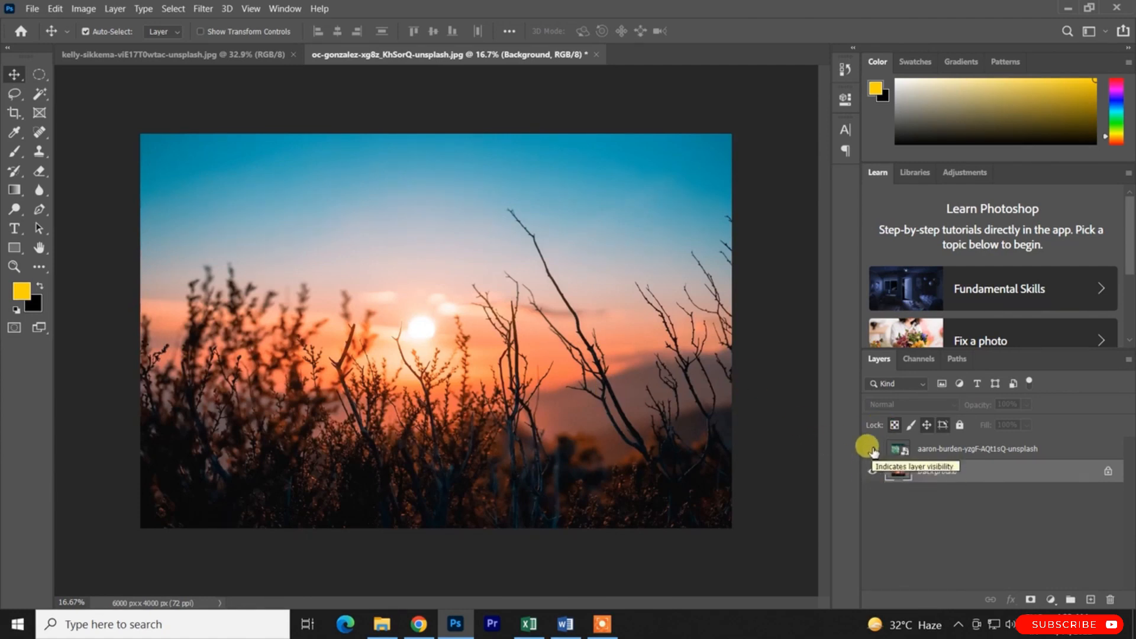
Convert the Background to a regular layer named Layer 0 with Normal mode and 100% opacity, and undo the conversion
click(872, 450)
click(872, 450)
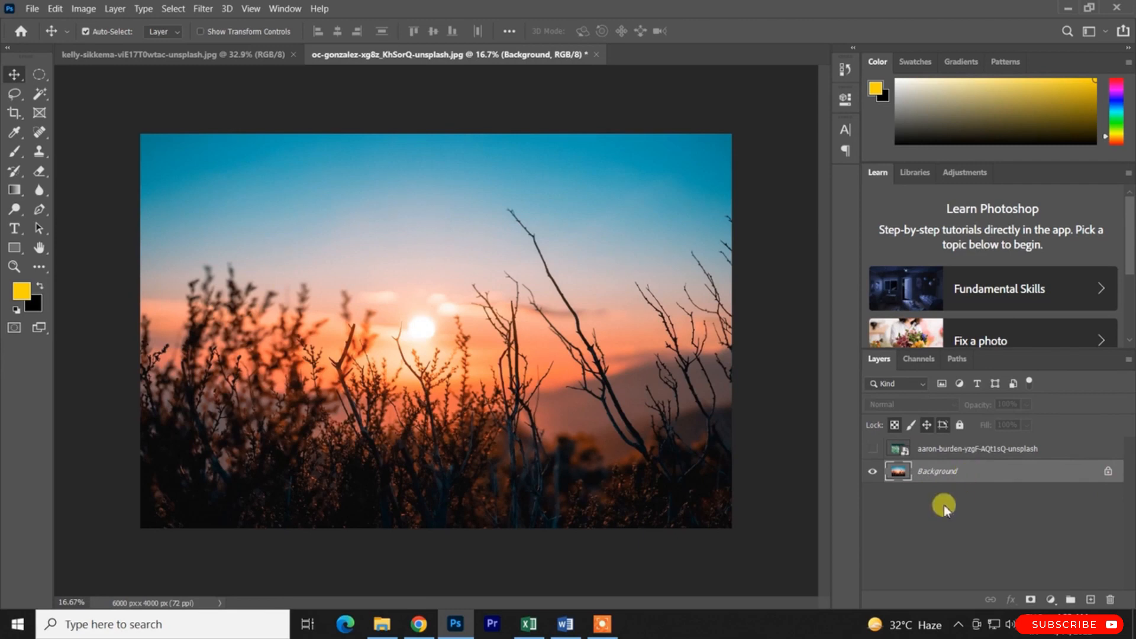
double_click(935, 472)
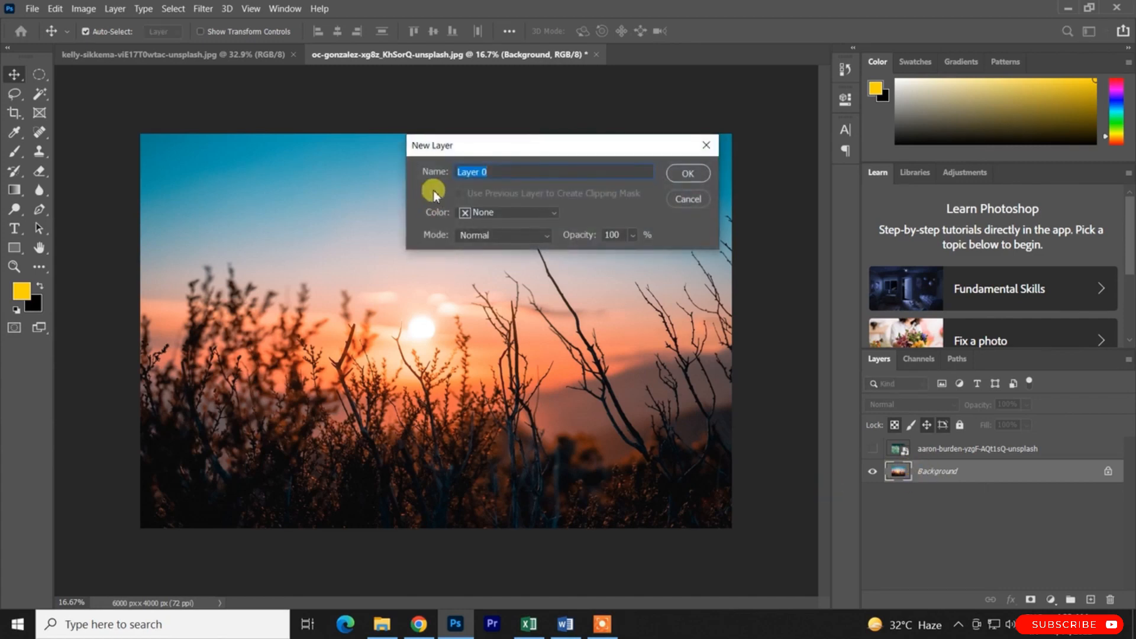
click(686, 174)
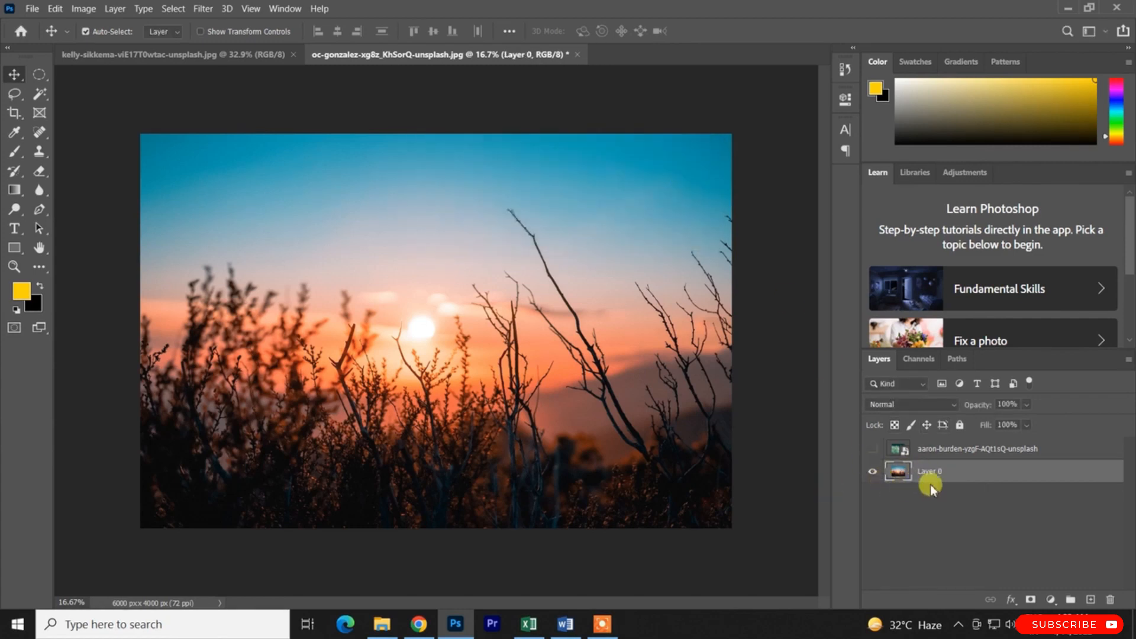
key(ctrl+z)
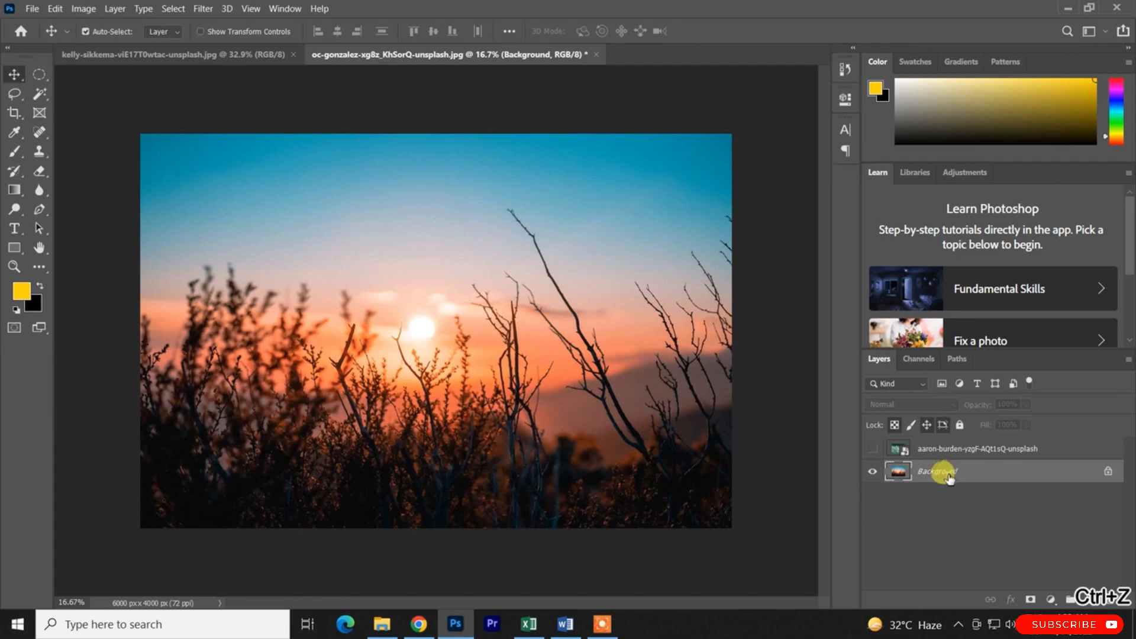
double_click(935, 472)
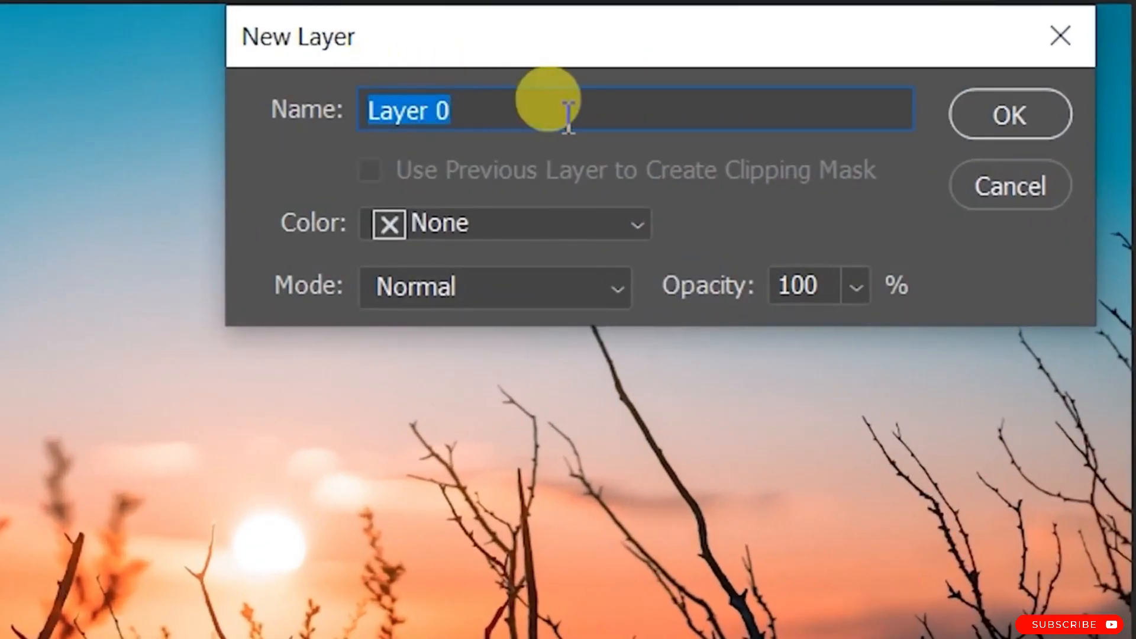
click(988, 122)
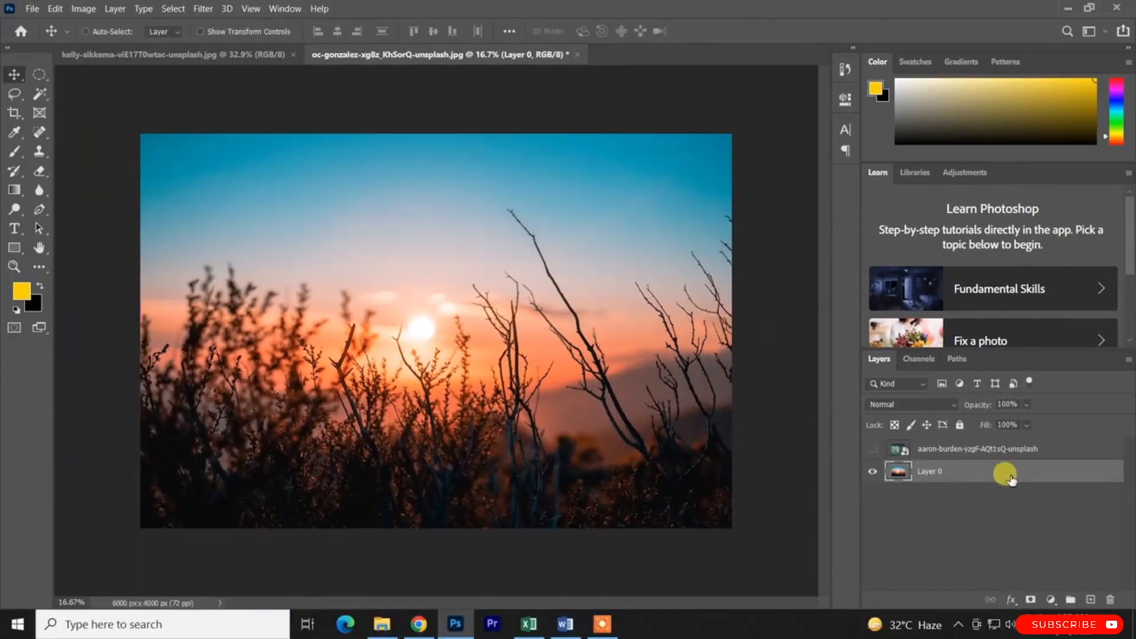
key(ctrl+z)
Unlock the Background layer directly from its lock, and select and show the flower photo's layer
click(1109, 476)
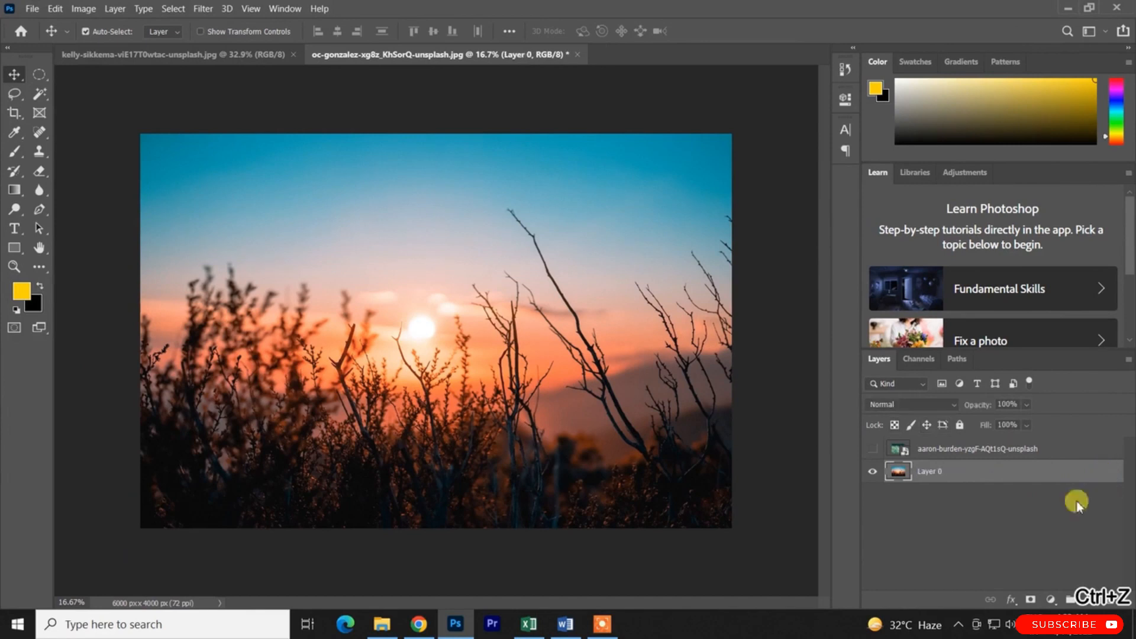
click(943, 450)
click(872, 449)
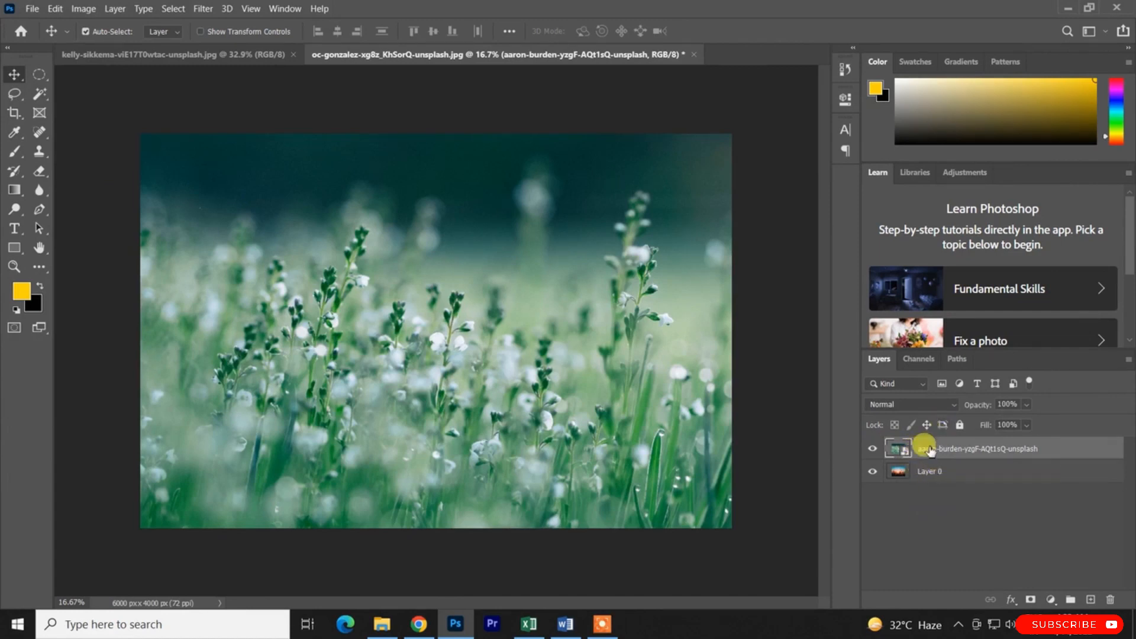
Reorder the layer stack so the flower photo's layer sits below Layer 0, and keep the flower layer selected
drag(928, 449, 917, 478)
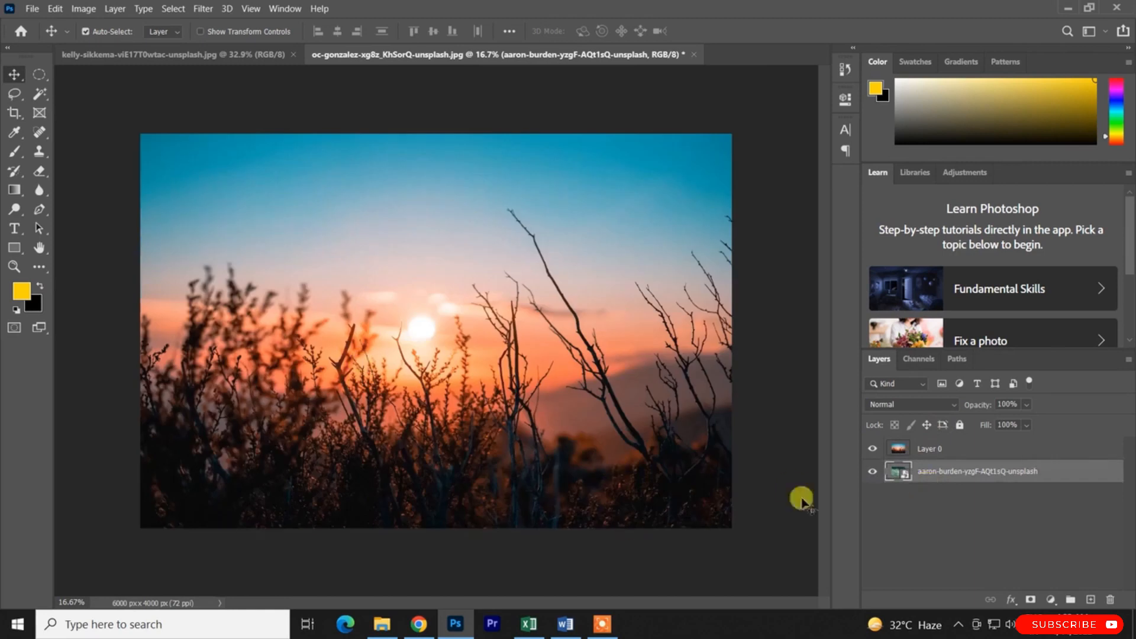
click(923, 448)
click(927, 472)
Shrink the flower photo inside the canvas with Free Transform and move its layer above Layer 0
key(ctrl+t)
drag(801, 317, 616, 355)
key(Return)
drag(907, 467, 934, 432)
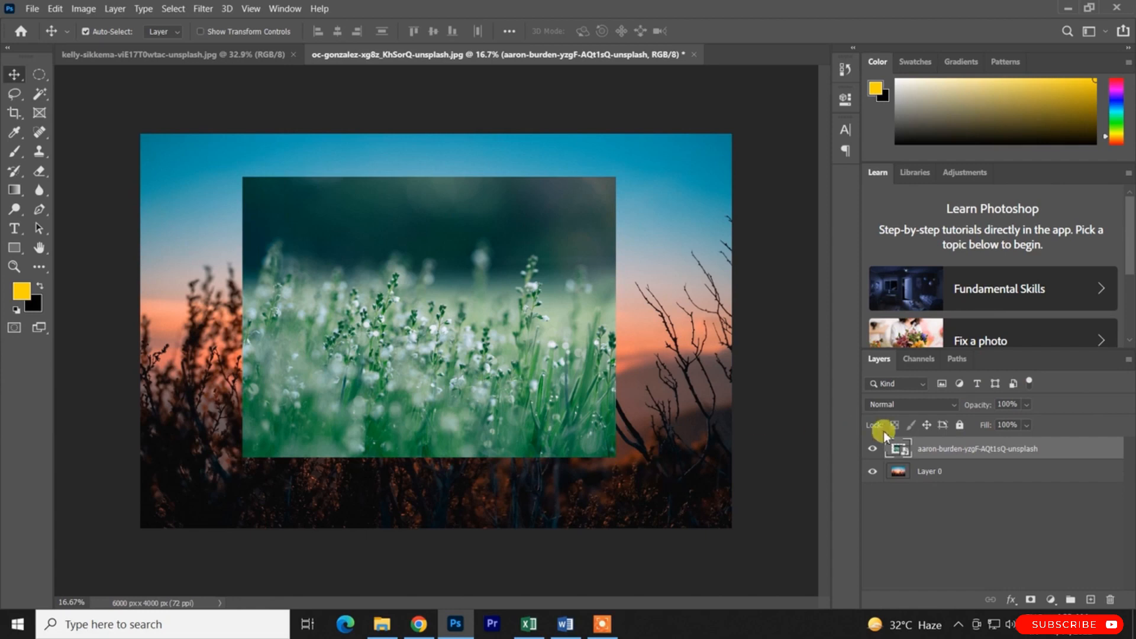
Move the flower photo to the canvas's upper-left corner and scale it to about 57% with Free Transform
drag(520, 364, 432, 324)
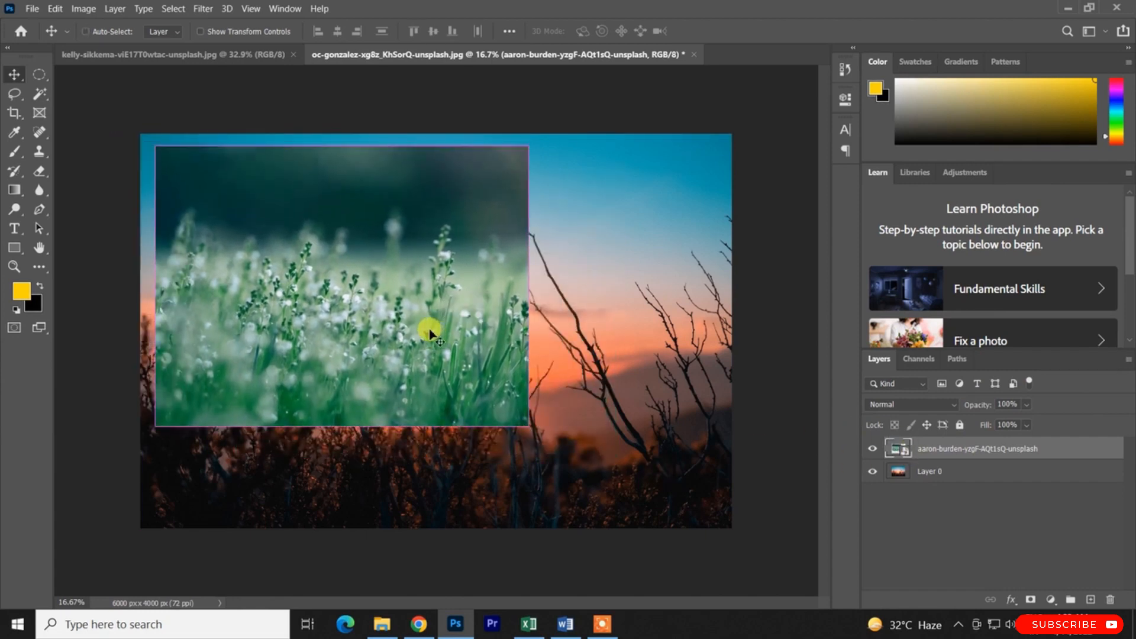
key(ctrl+t)
drag(533, 286, 471, 286)
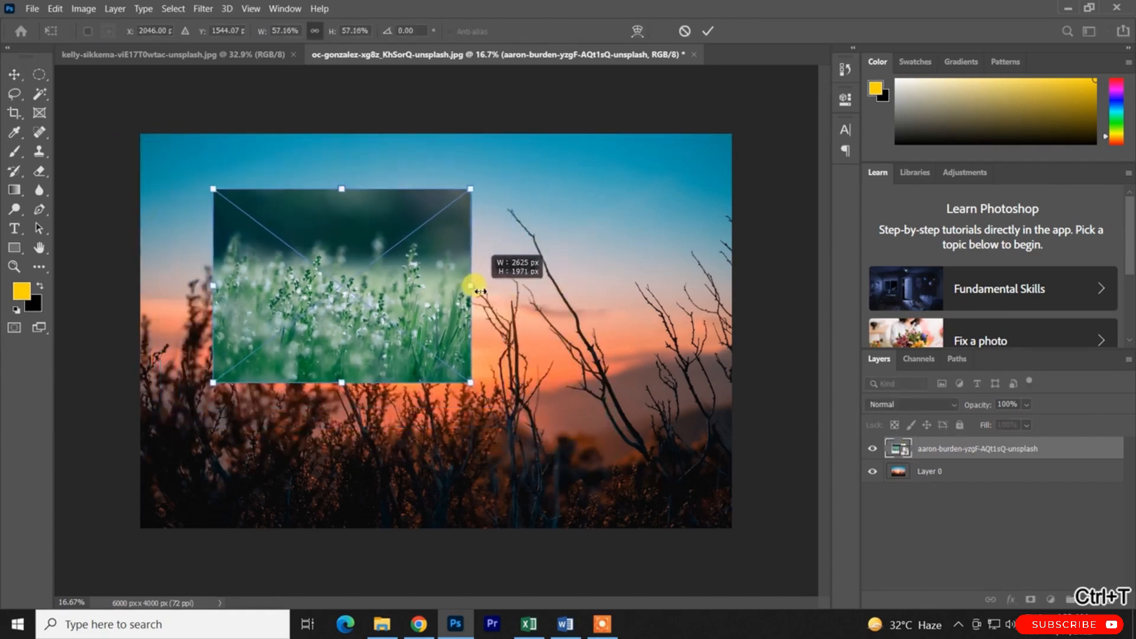
drag(372, 304, 317, 268)
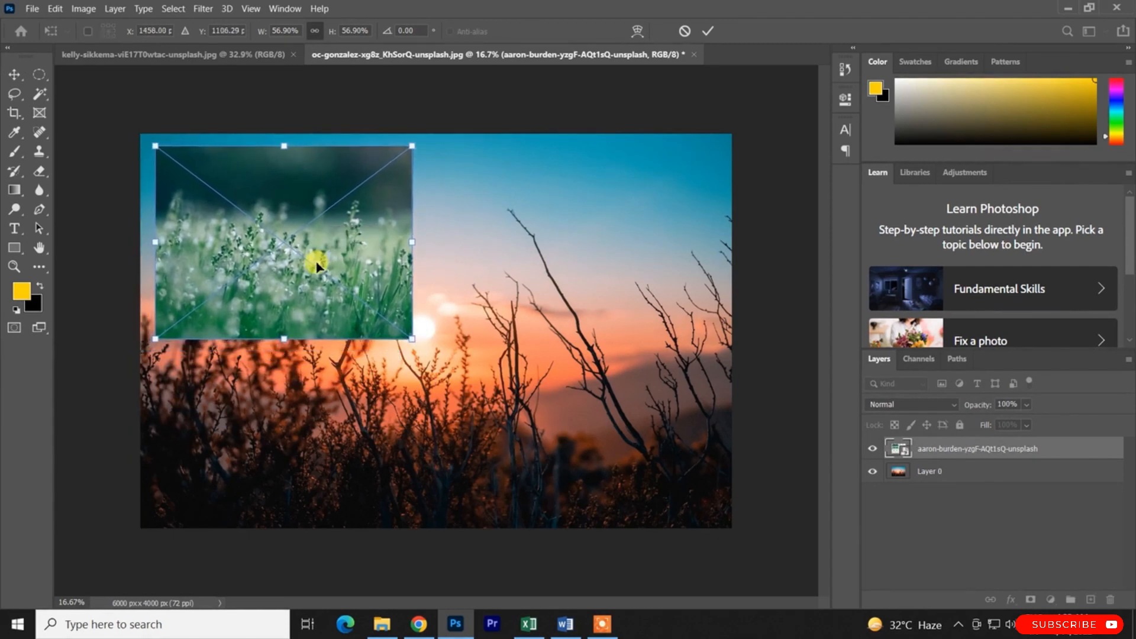
click(708, 31)
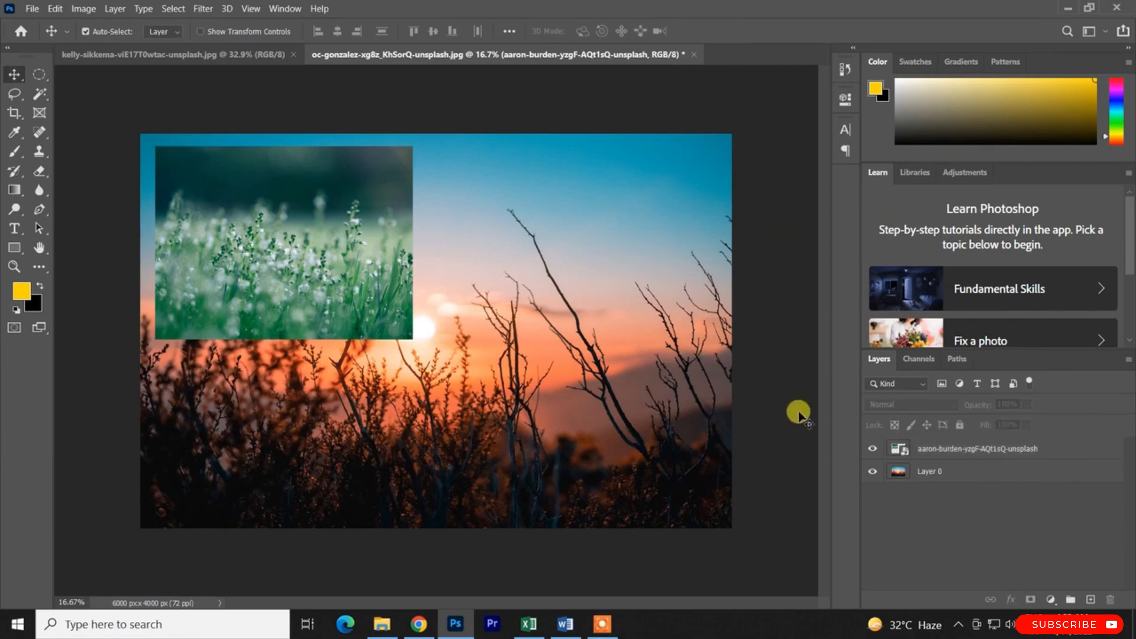
Rasterize the flower photo's layer and hide Layer 0 beneath it
right_click(1006, 451)
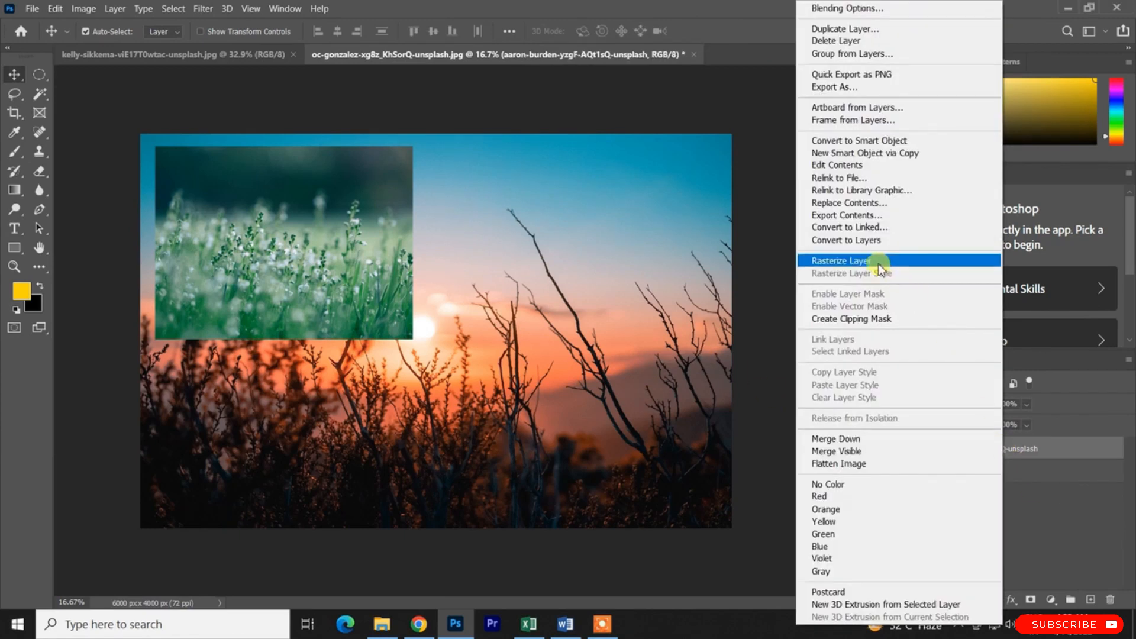
click(893, 261)
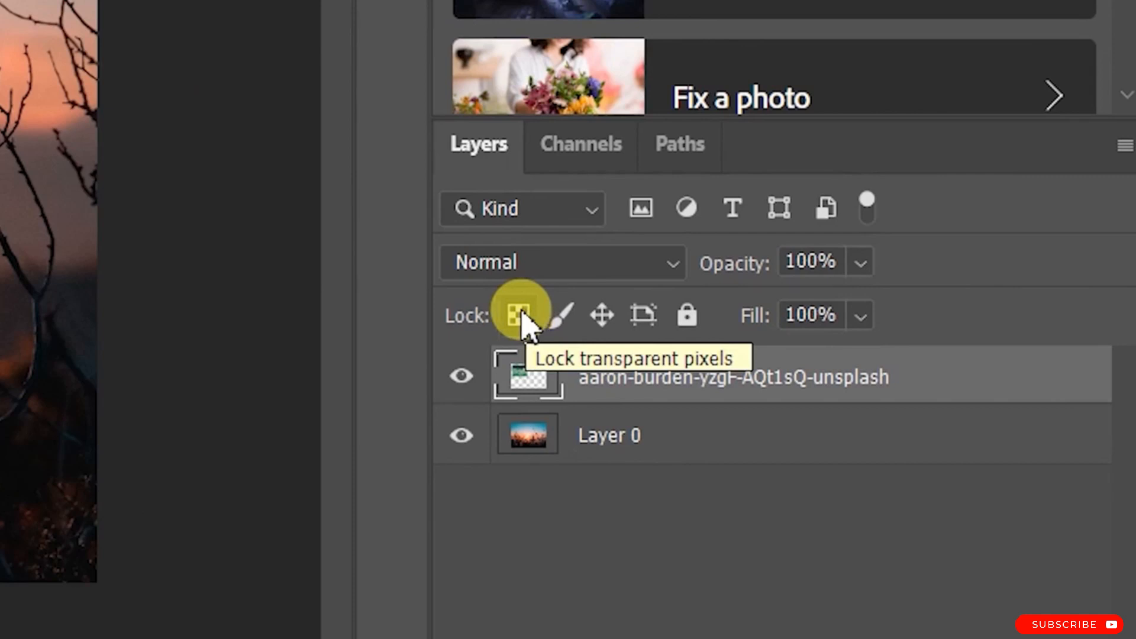
click(460, 437)
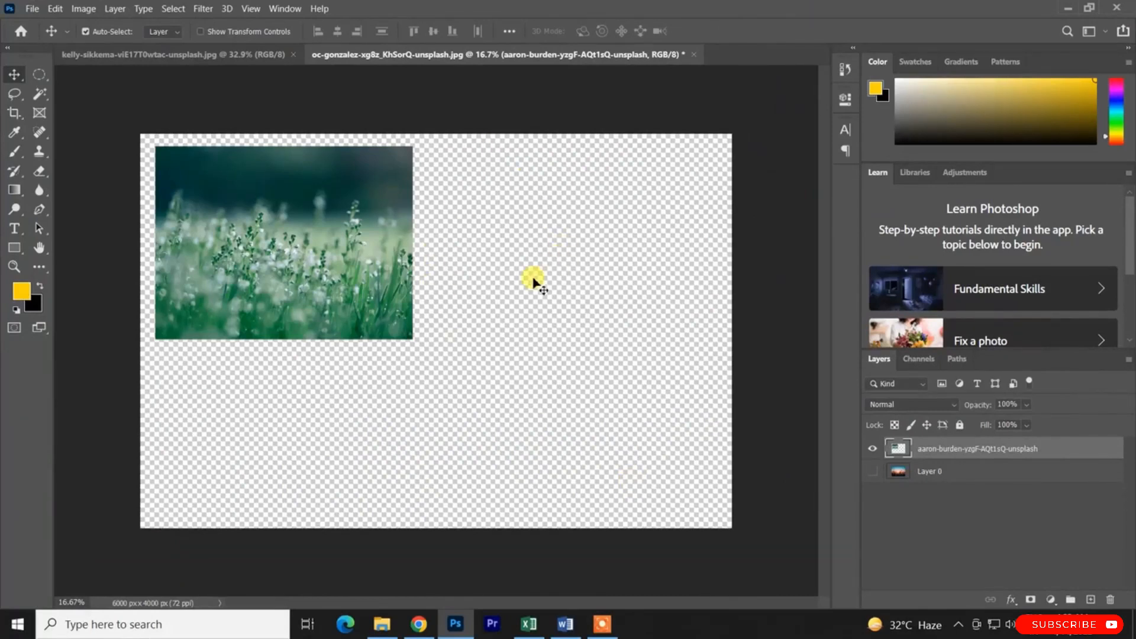
Examine the transparent checkerboard area surrounding the flower photo at several magnifications
scroll(535, 283, up, 8)
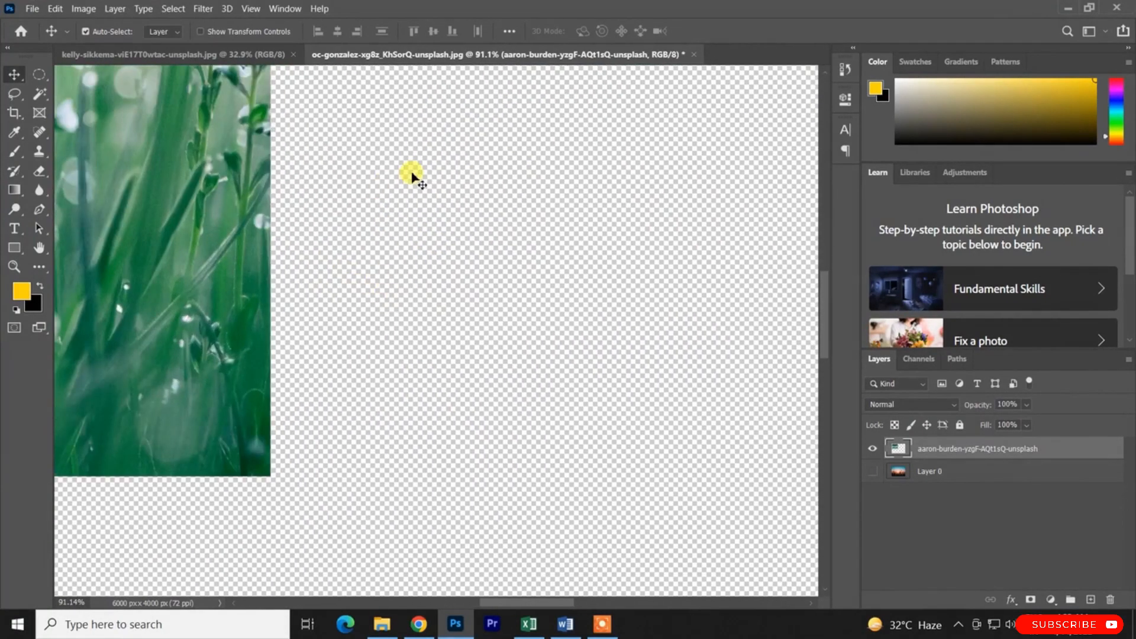
scroll(419, 246, down, 5)
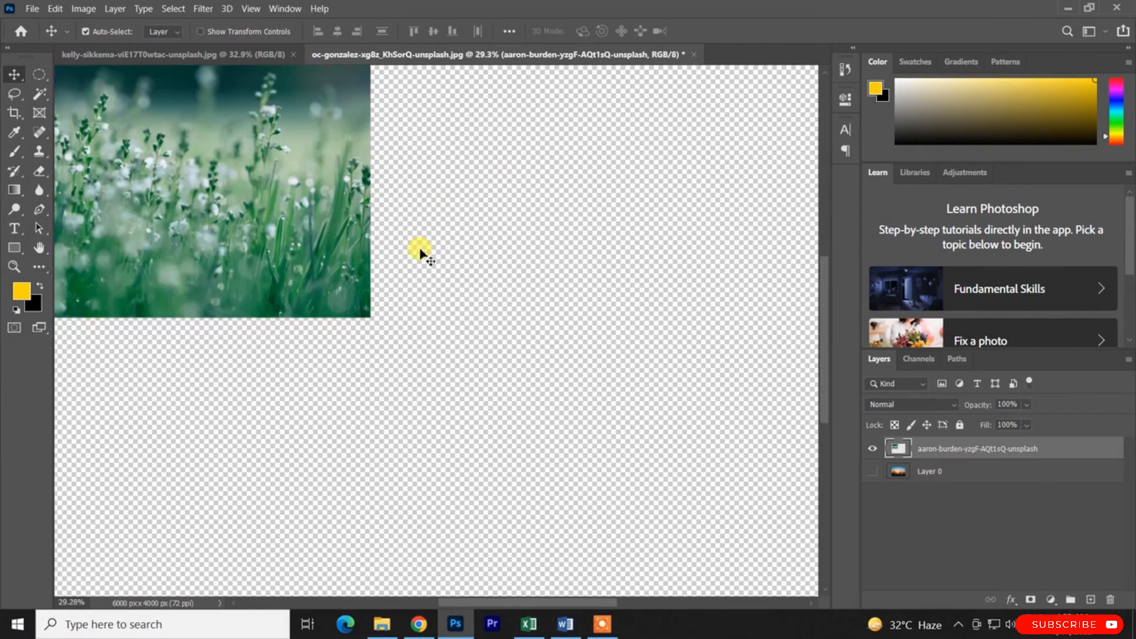
scroll(464, 357, down, 2)
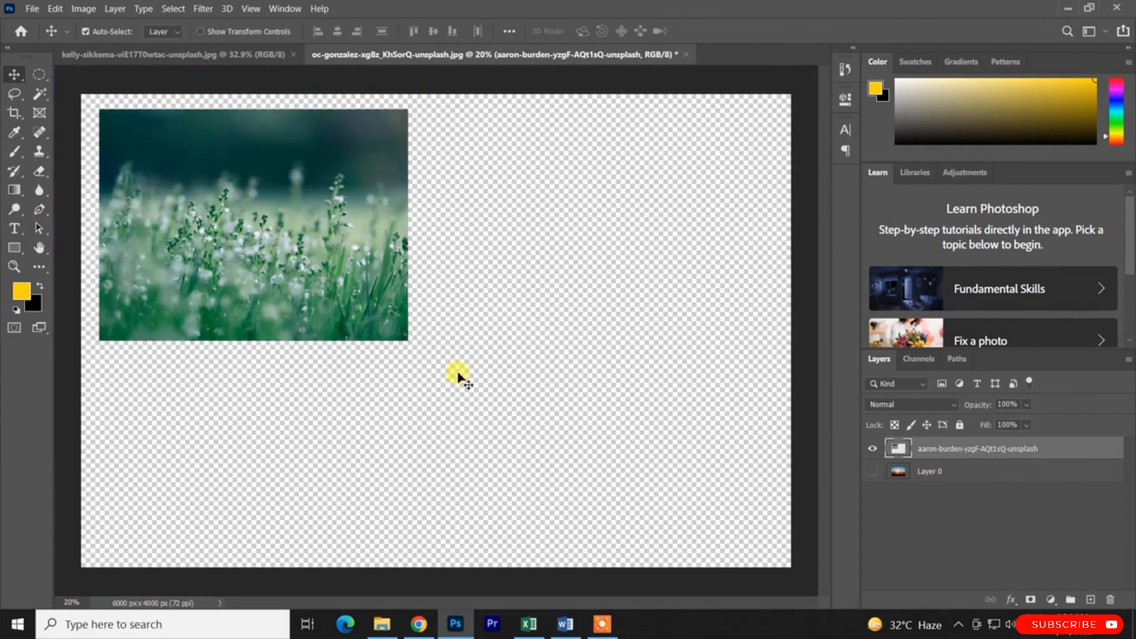
scroll(457, 374, up, 1)
scroll(457, 374, down, 2)
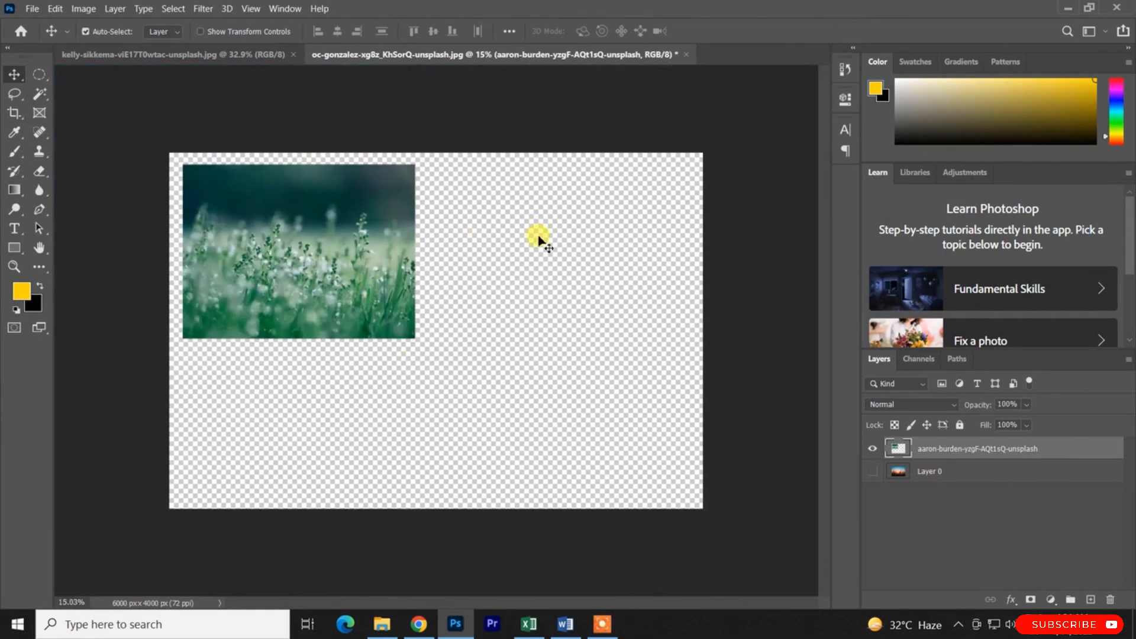
scroll(502, 470, up, 1)
scroll(480, 499, up, 1)
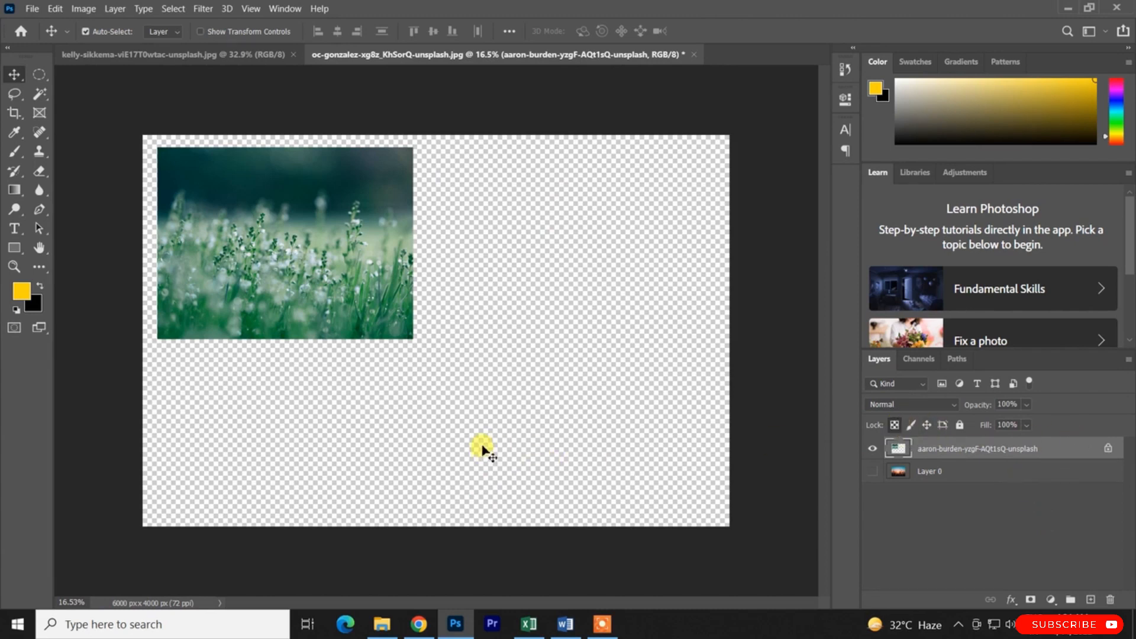
Paint yellow Brush strokes across the flower photo and its transparent surroundings to test the transparent-pixels lock, and undo them
click(13, 152)
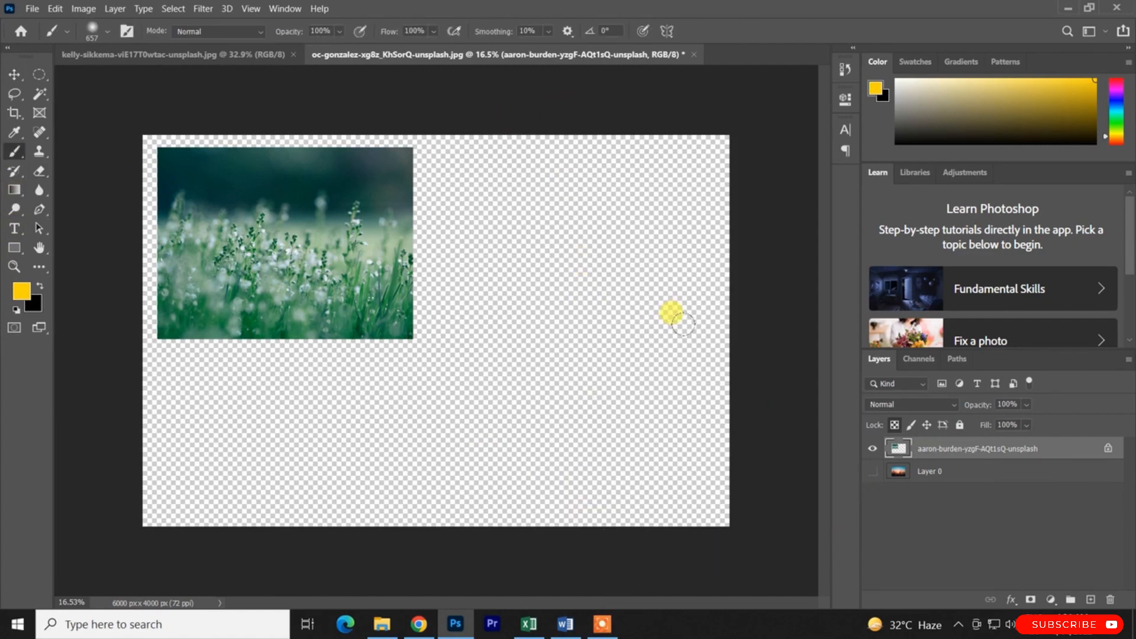
drag(338, 118, 296, 487)
mouse_move(246, 140)
mouse_down()
mouse_move(229, 91)
mouse_move(192, 106)
mouse_move(314, 195)
mouse_move(426, 221)
mouse_move(390, 166)
mouse_move(460, 203)
mouse_up()
key(ctrl+z)
key(ctrl+z)
key(ctrl+z)
key(ctrl+z)
mouse_move(302, 169)
mouse_down()
mouse_move(520, 183)
mouse_move(55, 122)
mouse_move(171, 166)
mouse_move(425, 370)
mouse_up()
key(ctrl+z)
Show Layer 0, lock the flower photo layer's image pixels and try to paint on it with the Brush
click(873, 472)
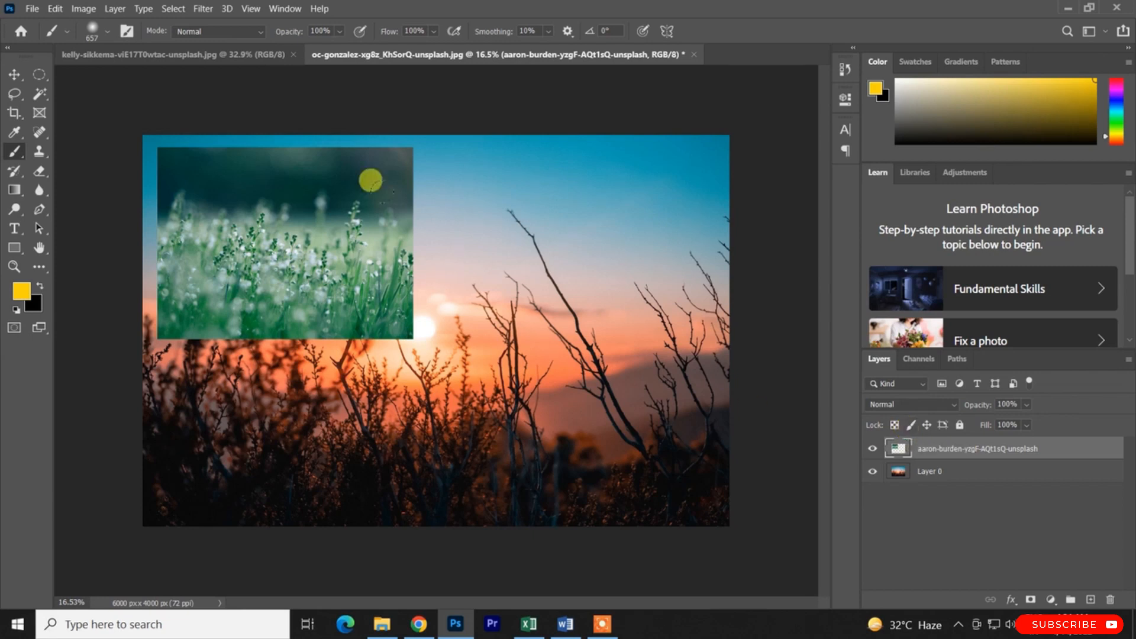
click(910, 425)
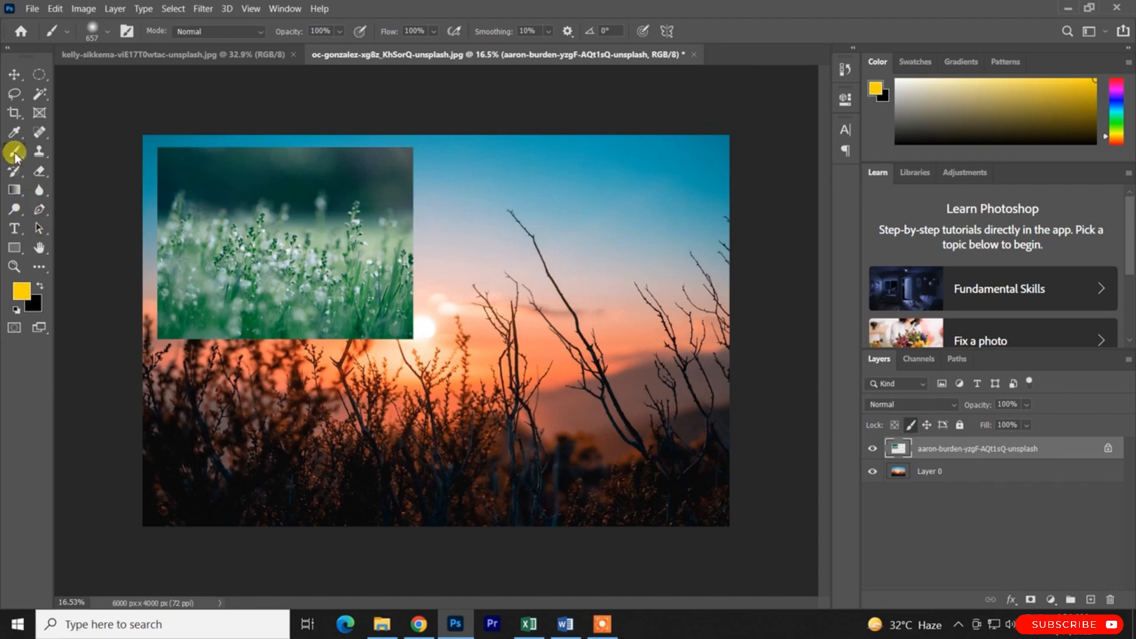
click(354, 254)
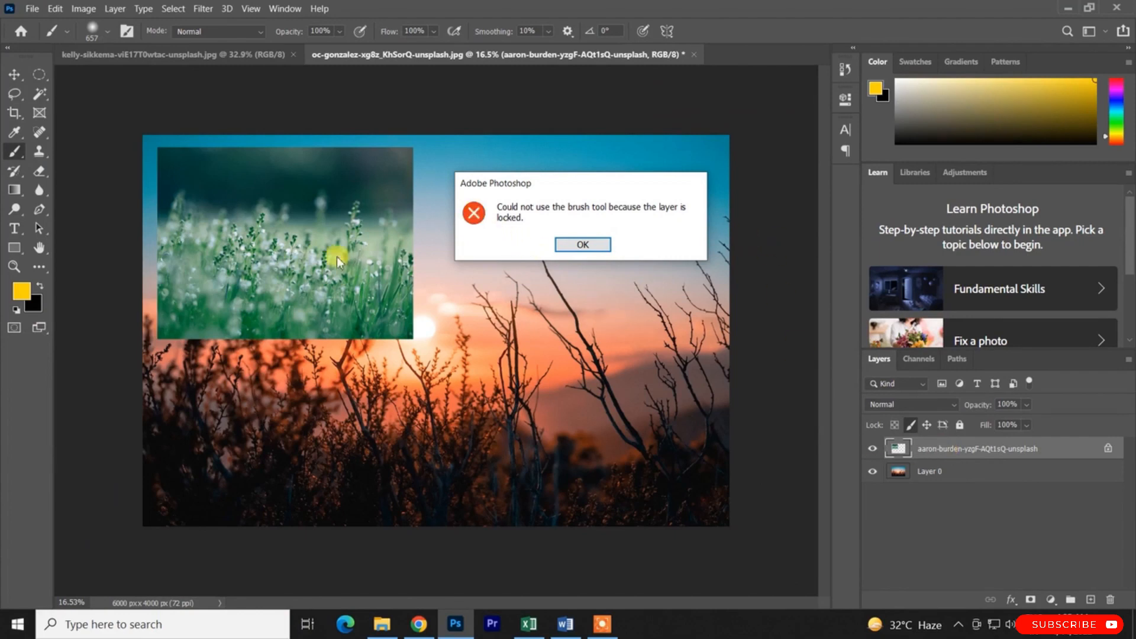
click(583, 246)
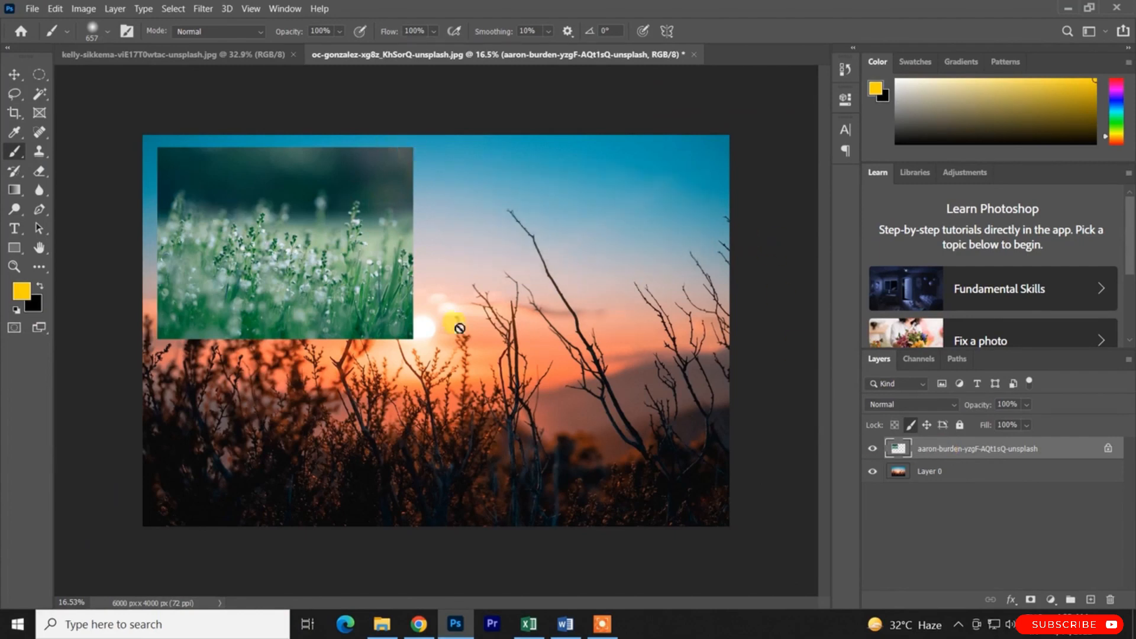
Hide both the flower photo's layer and Layer 0, and show them again
click(872, 449)
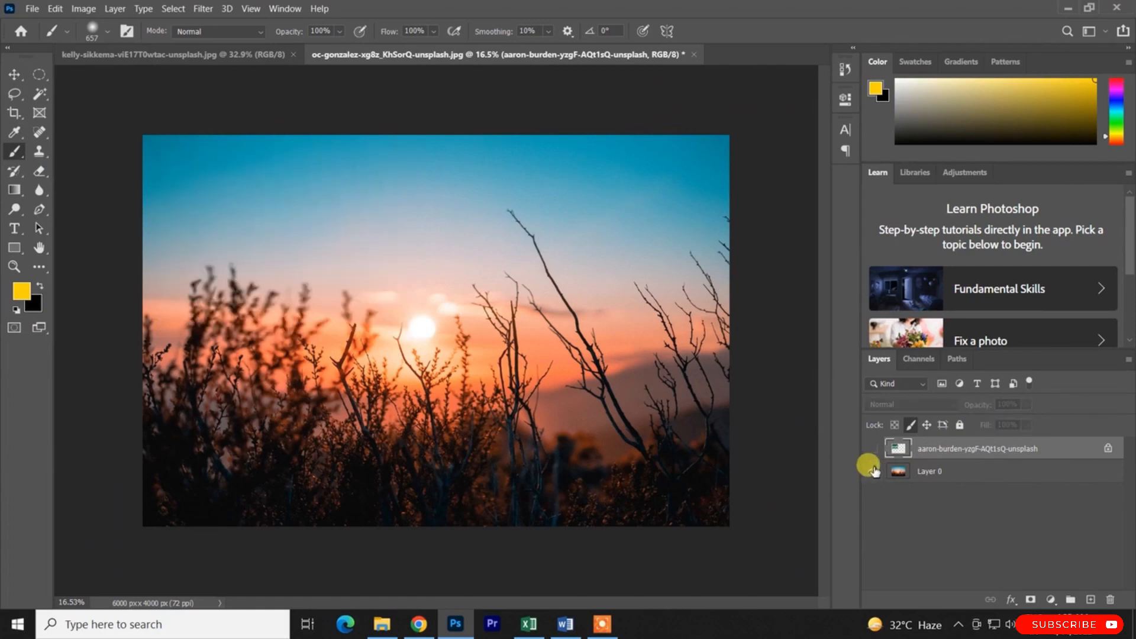
click(873, 472)
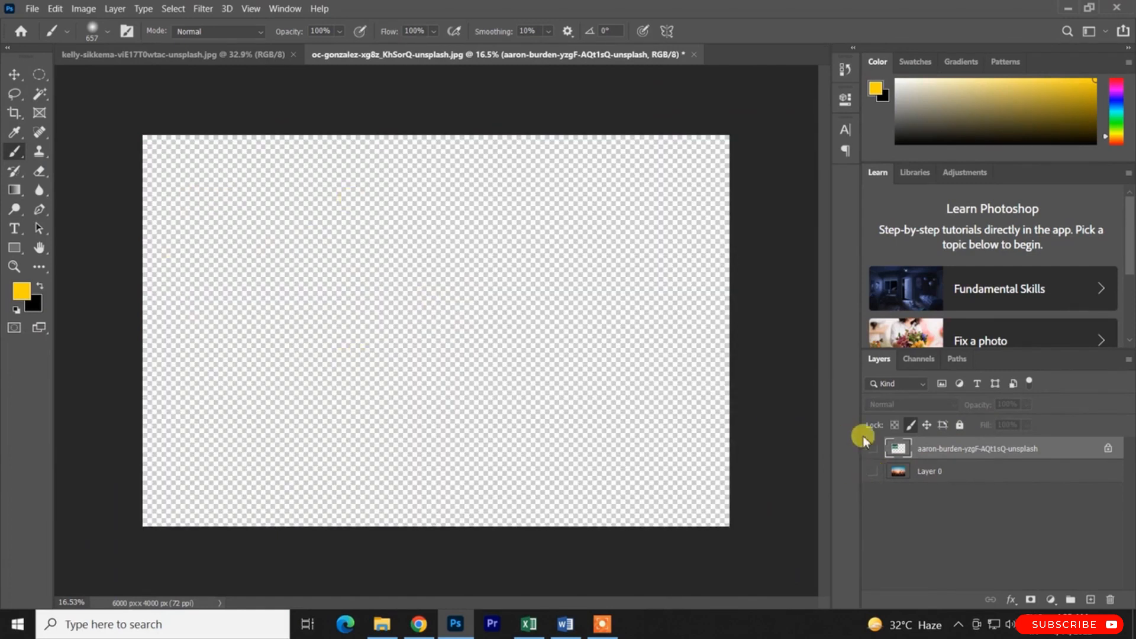
click(872, 449)
click(873, 471)
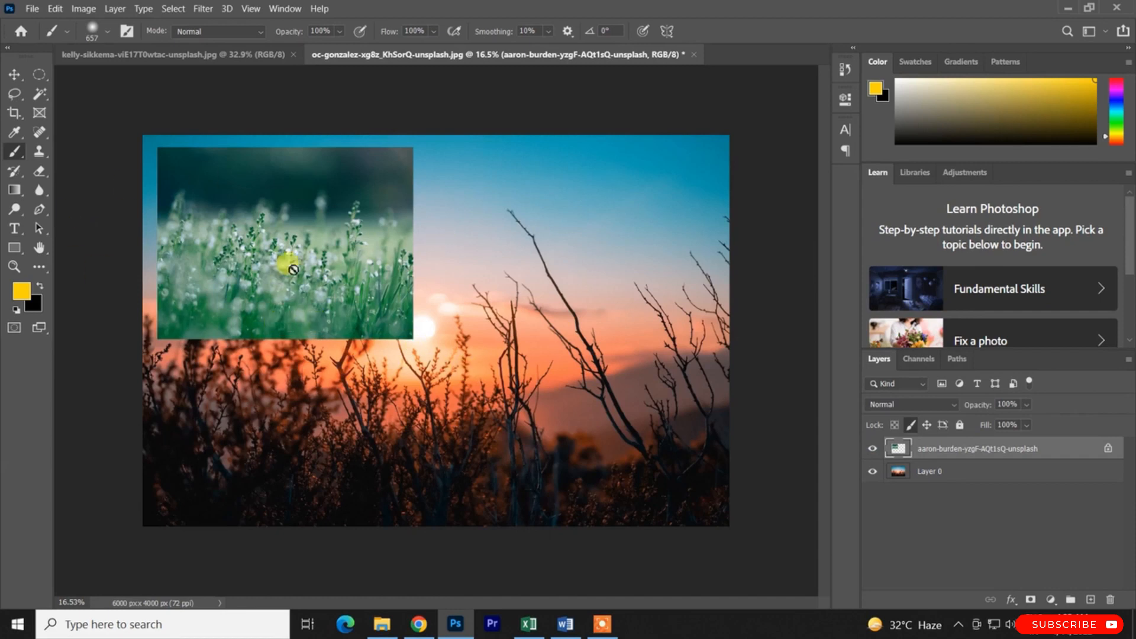
Test moving the flower photo down toward the canvas centre, undo the move and remove the layer's image-pixels lock
key(v)
drag(272, 252, 363, 361)
key(ctrl+z)
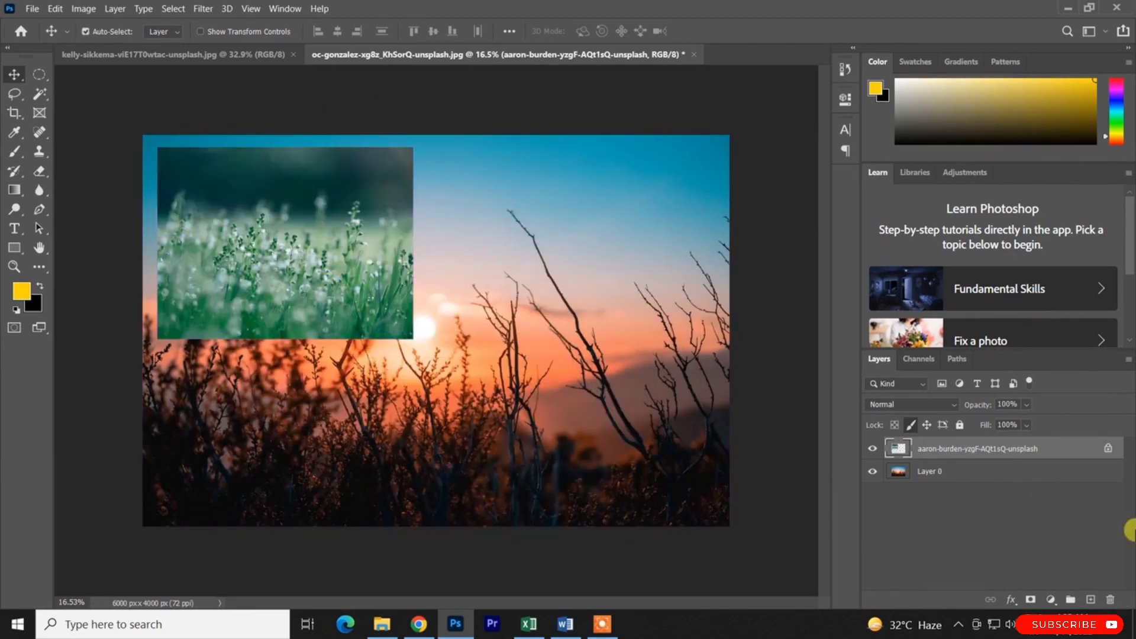
click(1109, 453)
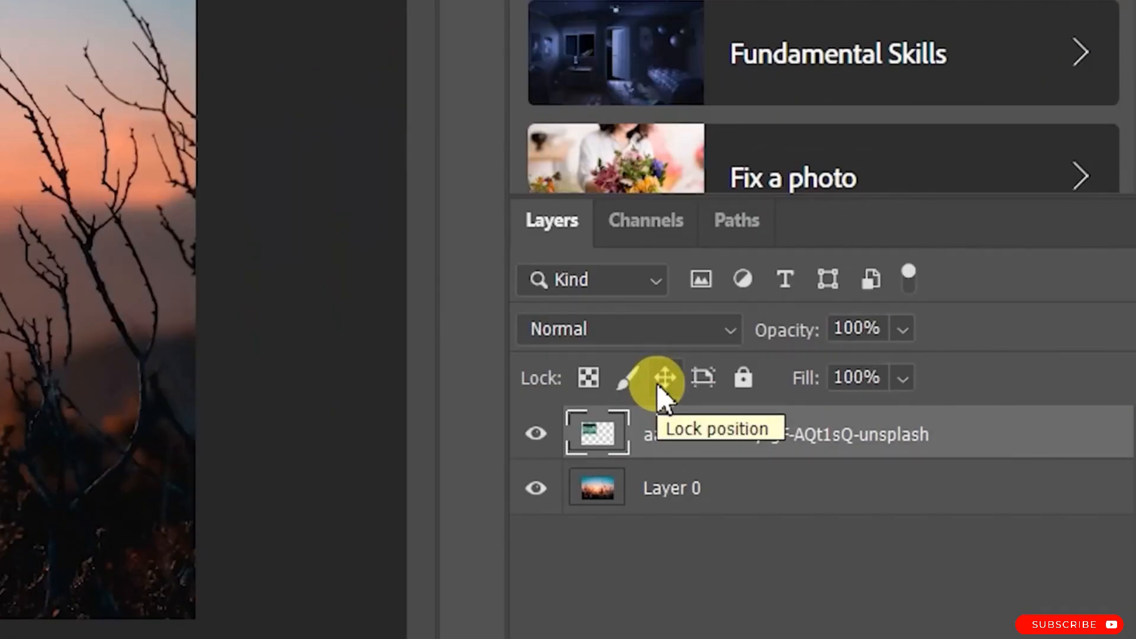
Lock the flower photo layer's position, and paint two vertical yellow Brush strokes over the photo and undo them
click(657, 381)
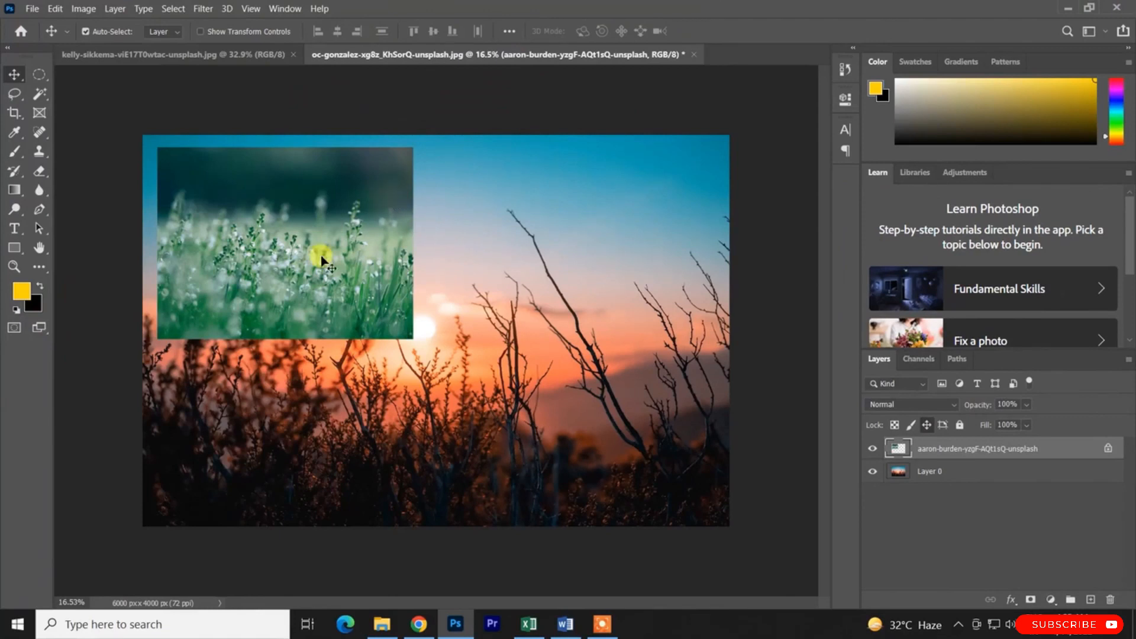
click(23, 157)
drag(278, 143, 278, 455)
drag(323, 142, 323, 468)
key(ctrl+z)
key(ctrl+z)
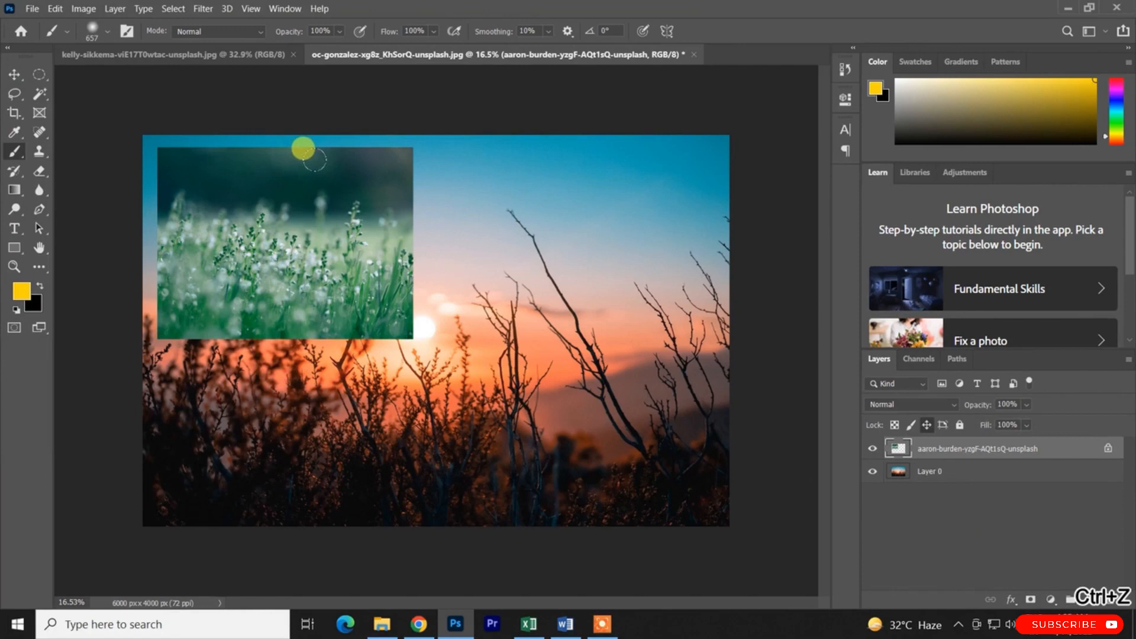
Try to move the position-locked flower photo with the Move tool, undo the attempt and reselect its layer
key(v)
drag(259, 237, 361, 243)
key(ctrl+z)
click(903, 451)
click(277, 260)
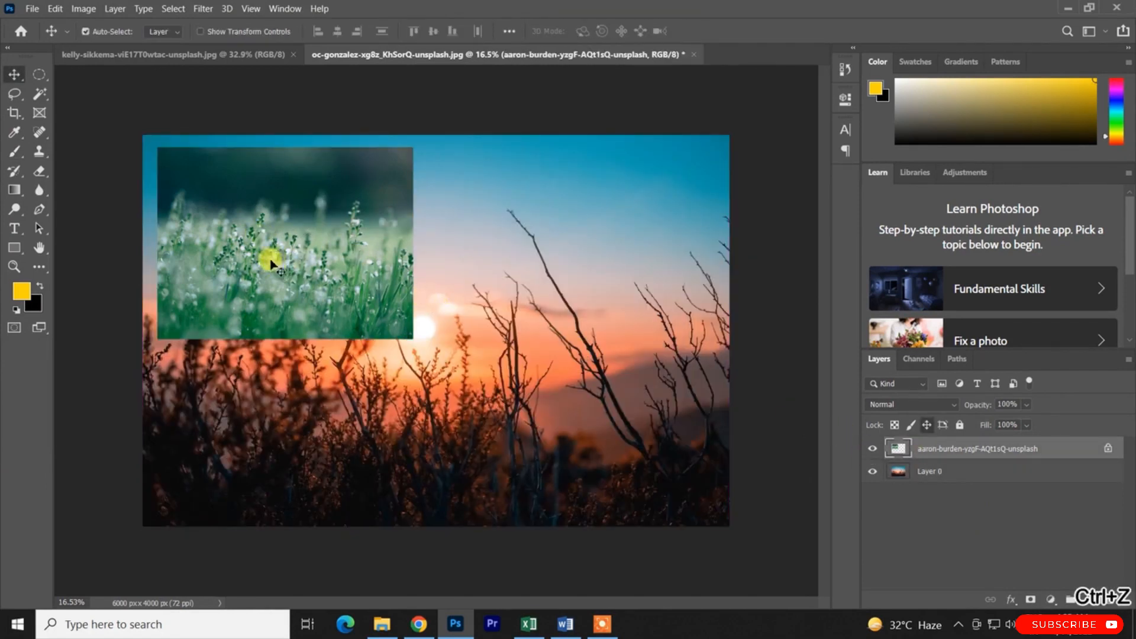
Paint two yellow Brush strokes down over the position-locked flower photo
key(b)
drag(275, 159, 278, 311)
mouse_move(331, 142)
mouse_down()
mouse_move(326, 235)
mouse_move(358, 362)
mouse_up()
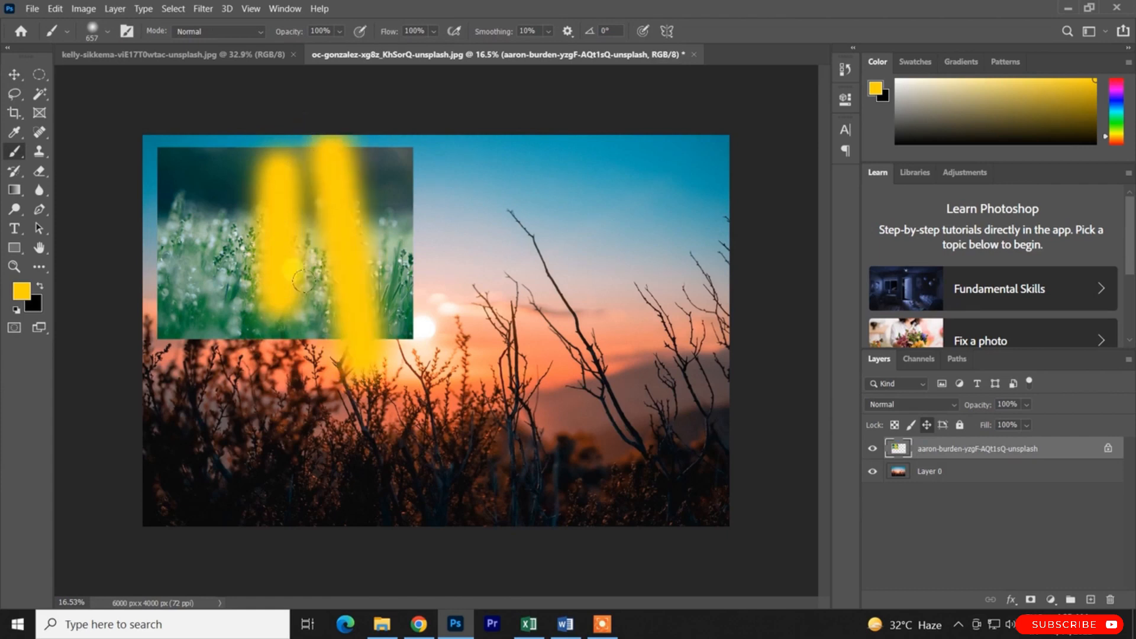
Try twice to move the position-locked flower photo with the Move tool, and undo the attempts and both yellow strokes
key(v)
drag(180, 248, 224, 319)
key(ctrl+z)
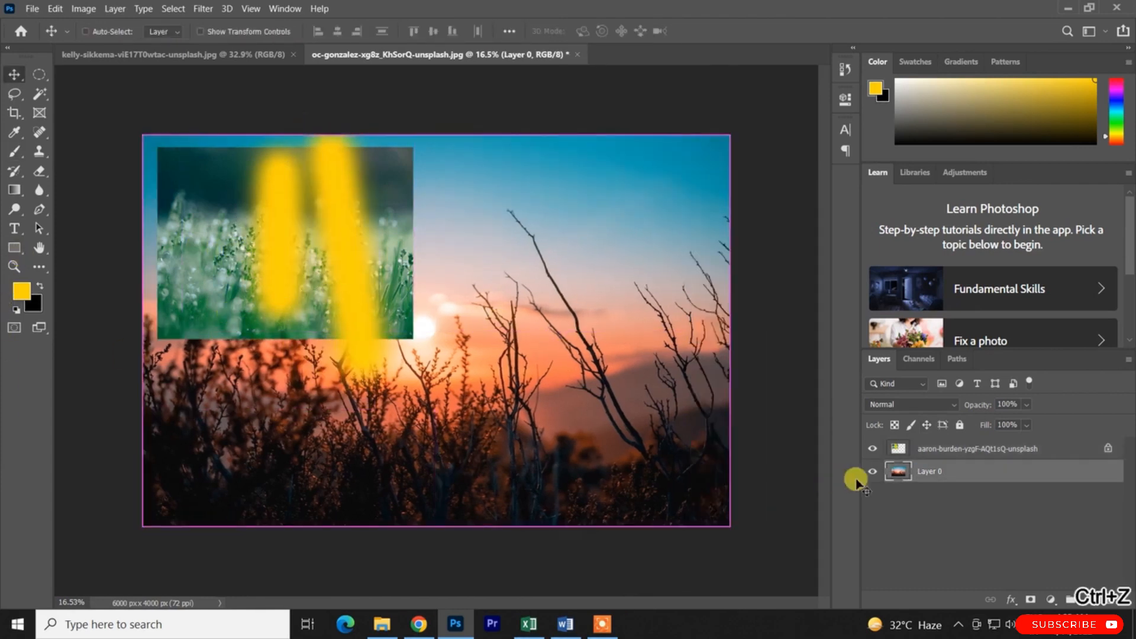
click(941, 449)
drag(211, 230, 312, 237)
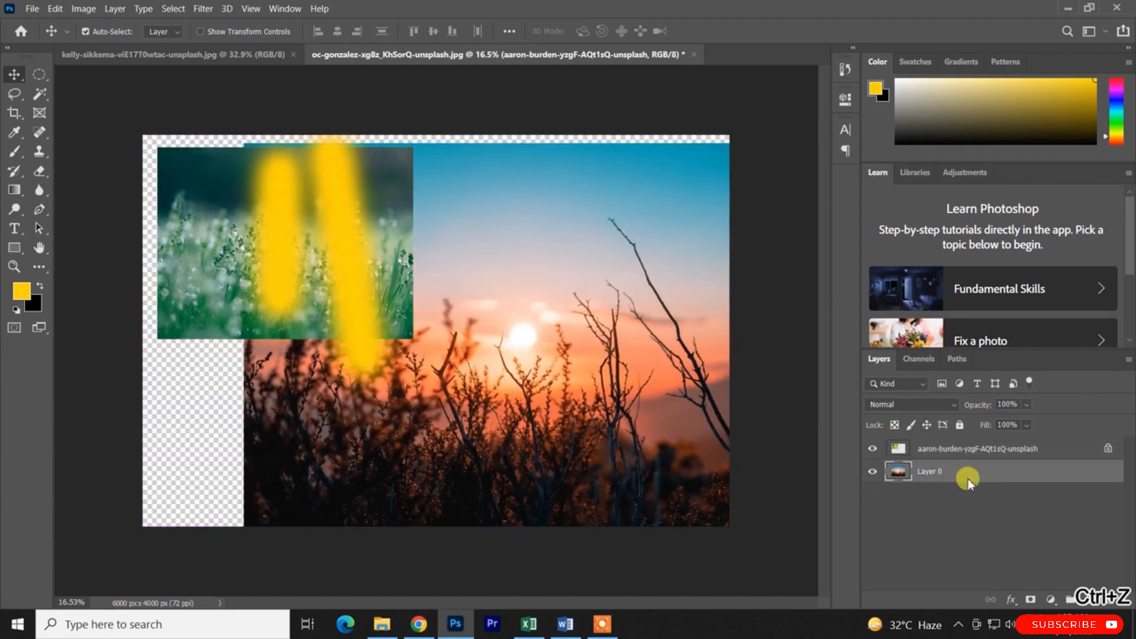
key(ctrl+z)
key(ctrl+z)
key(ctrl+z)
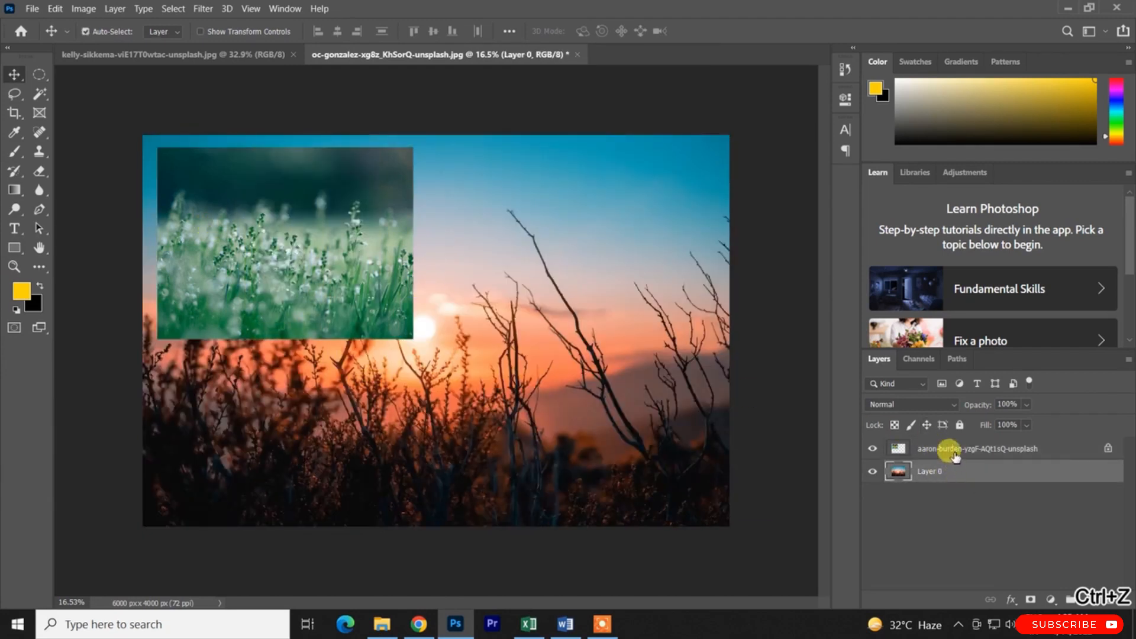
Try once more to move the position-locked flower photo, undo the attempt, and reselect its layer with the position lock removed
click(949, 451)
drag(344, 249, 453, 255)
key(ctrl+z)
click(935, 447)
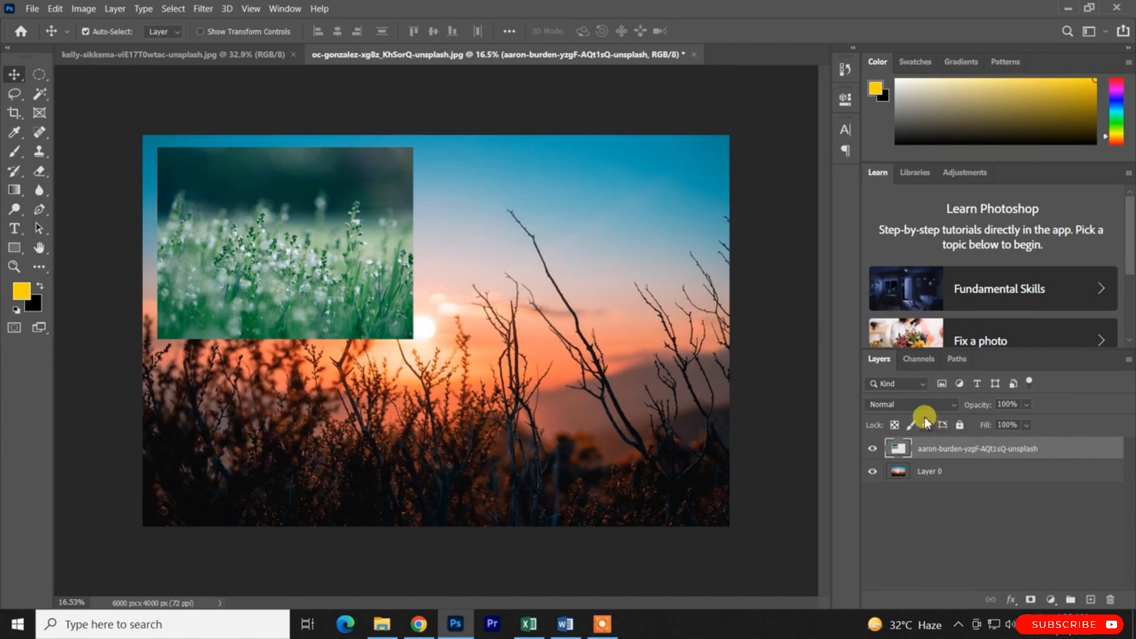
Lock all properties of the flower photo layer, try to move the photo to the right, and undo the attempt
click(961, 425)
drag(195, 229, 312, 242)
key(ctrl+z)
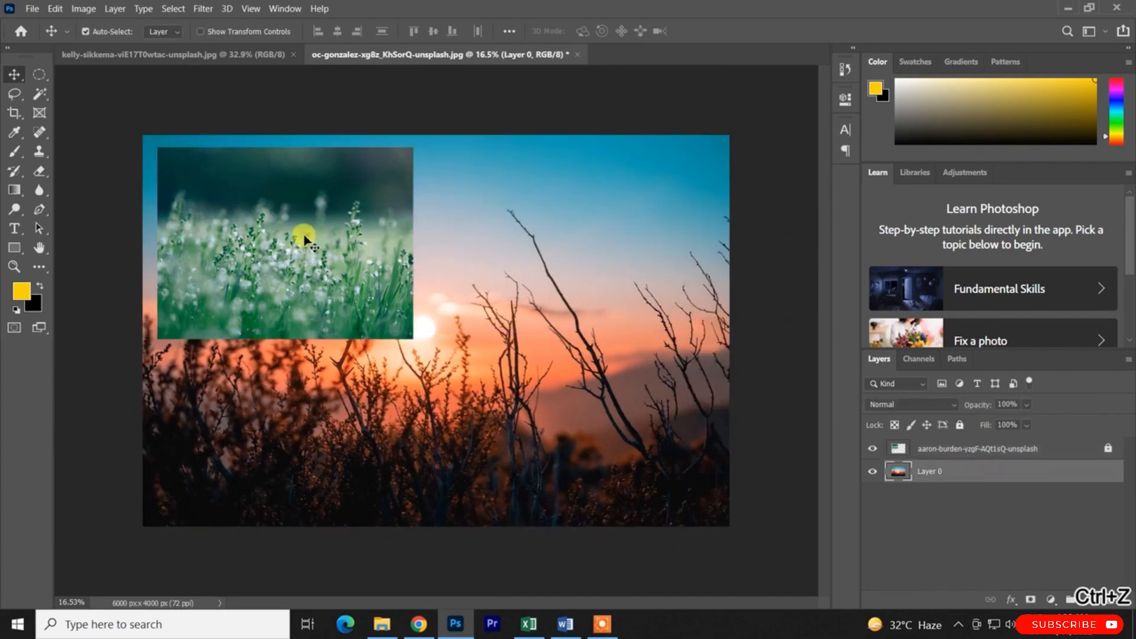
Try to paint on the fully locked flower photo layer with the Brush, dismiss the error and undo the last attempt
key(b)
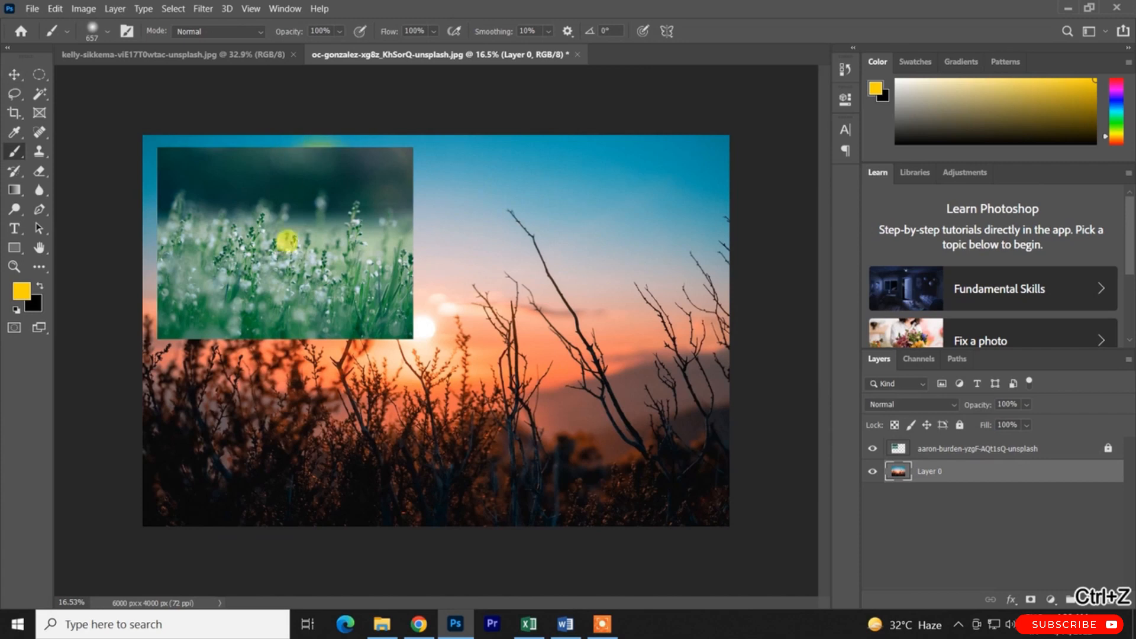
click(912, 451)
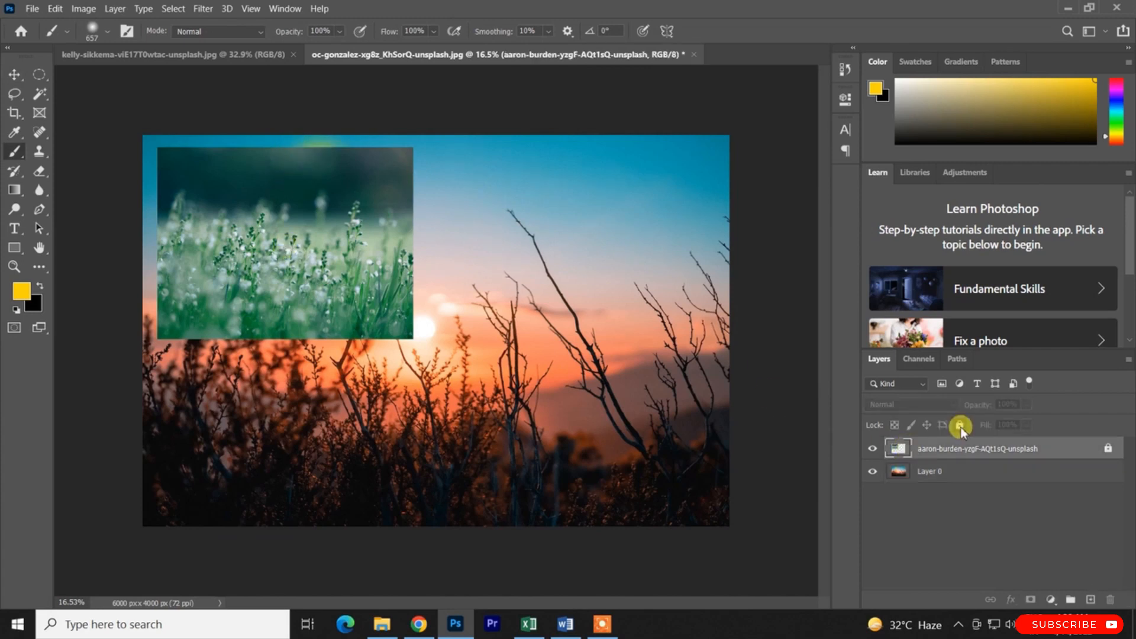
click(216, 204)
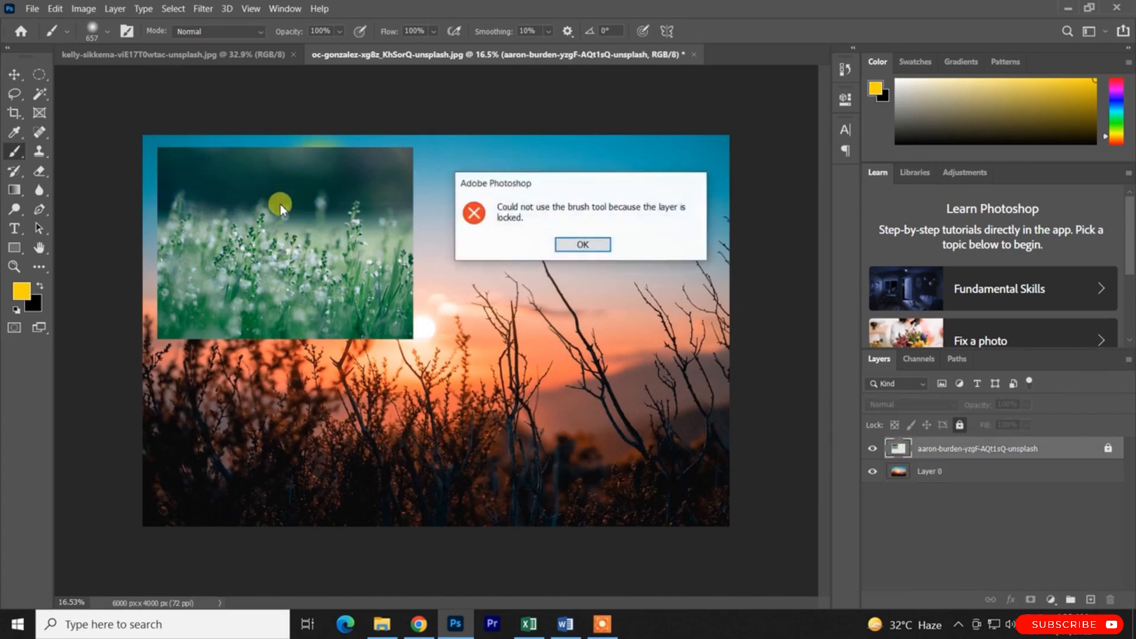
click(575, 247)
key(ctrl+z)
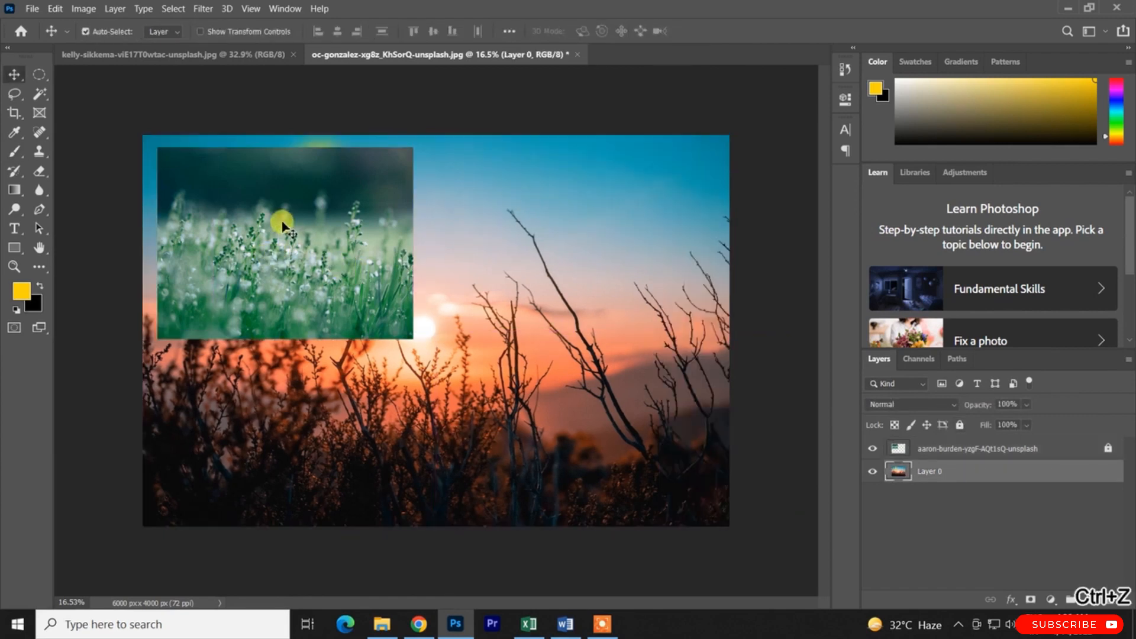
Reselect the fully locked flower photo layer, try again to paint over the image with the Brush, and dismiss the error
click(931, 449)
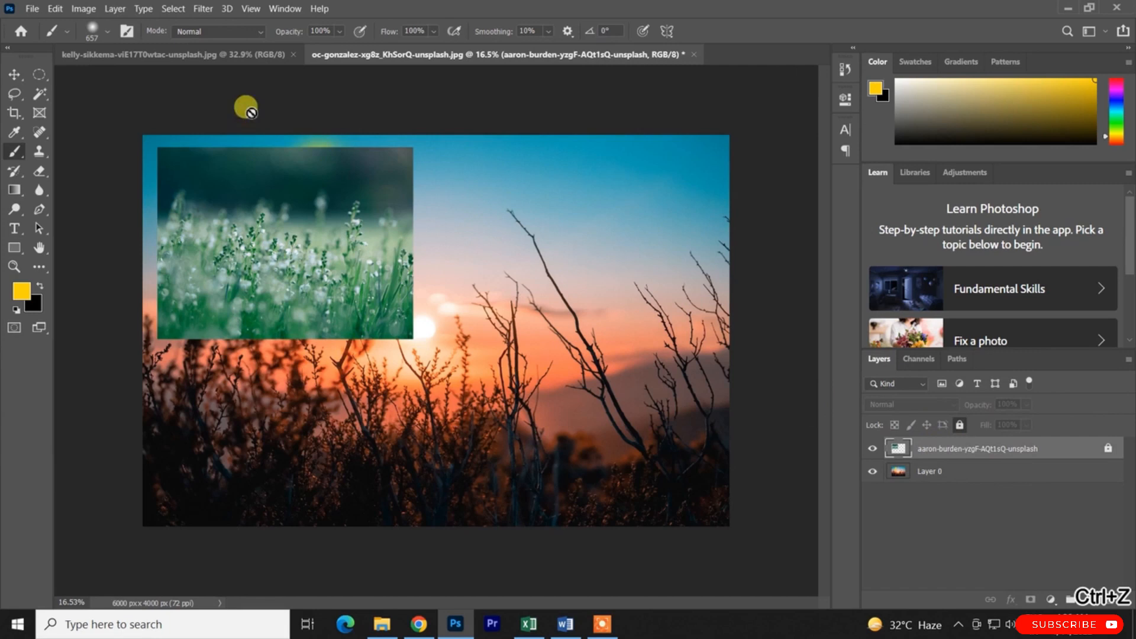
click(488, 272)
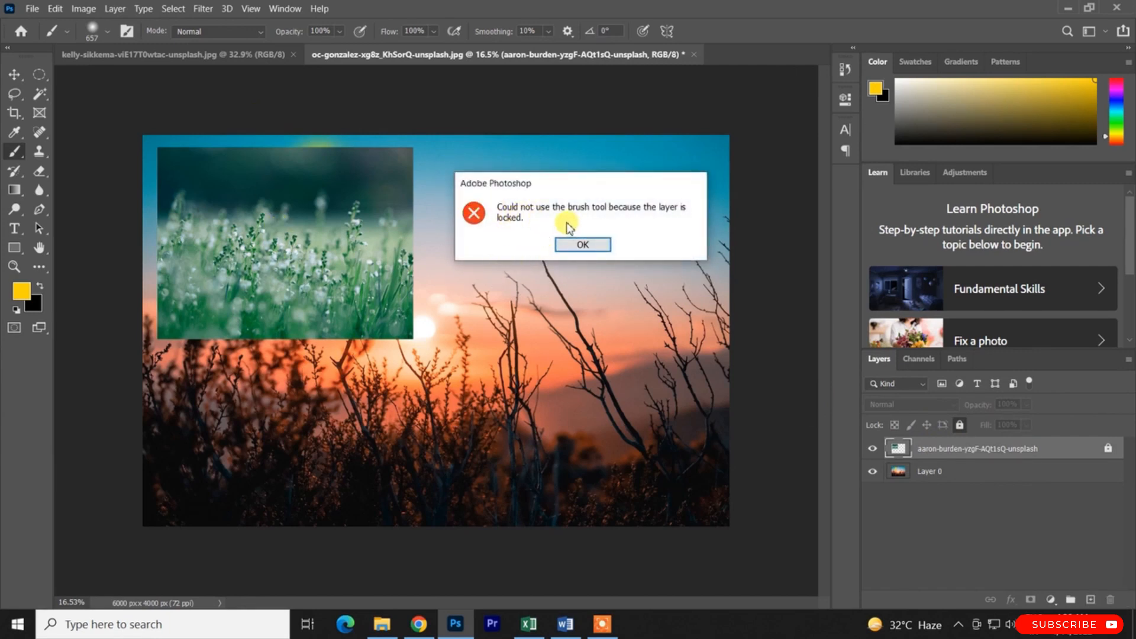
key(ctrl+z)
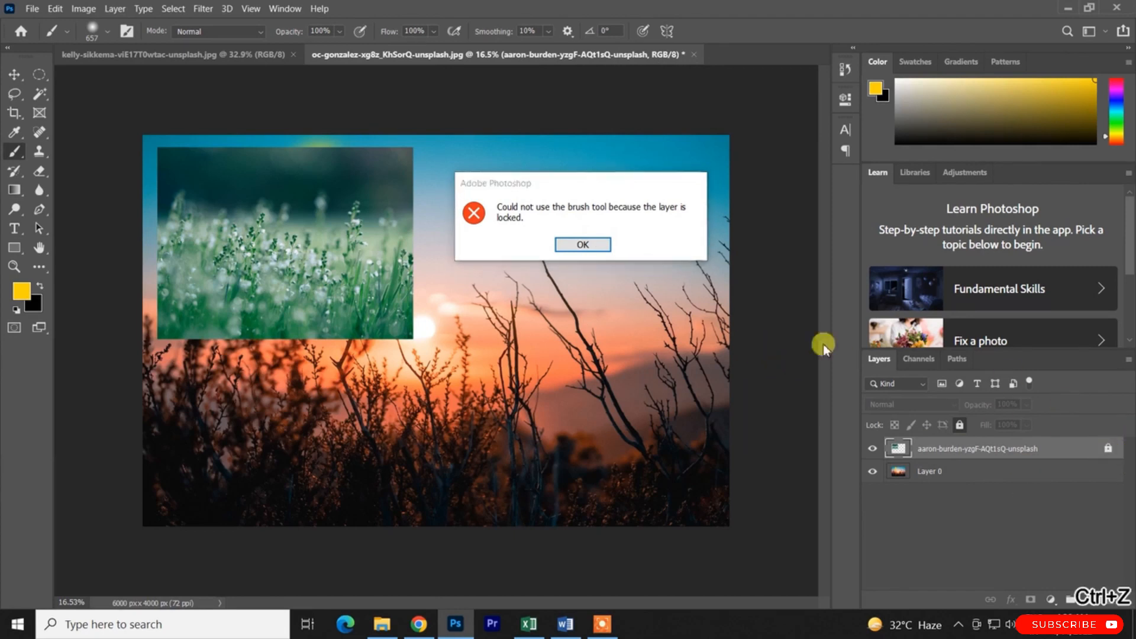
click(585, 244)
Unlock the flower photo layer, reduce its opacity to 28%, and undo these changes
click(1109, 448)
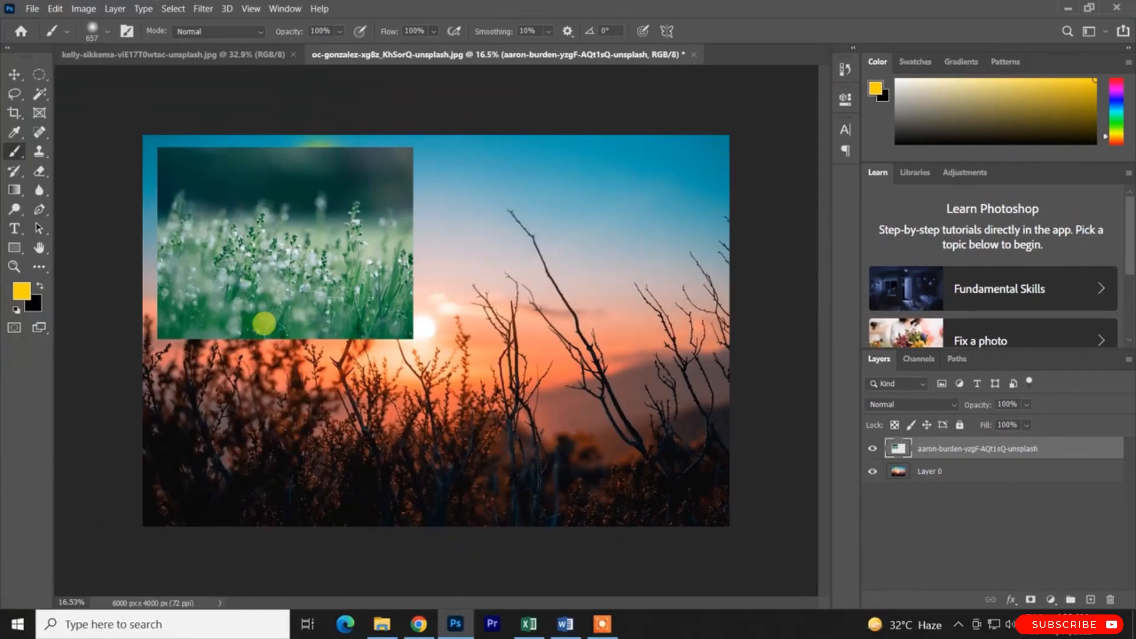
drag(976, 403, 922, 418)
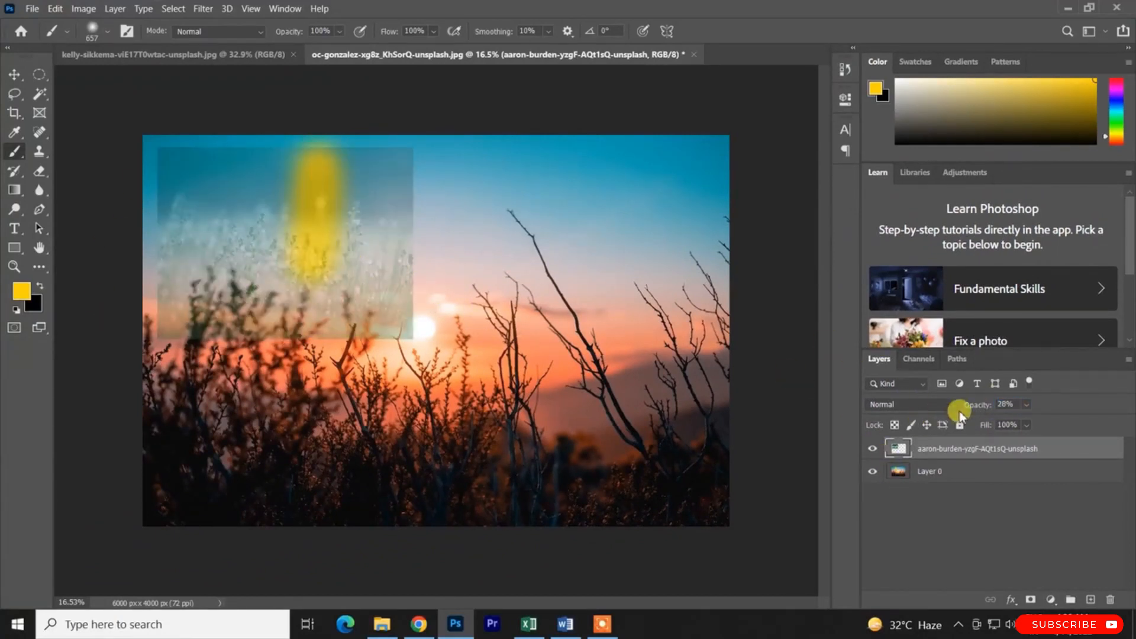
key(ctrl+z)
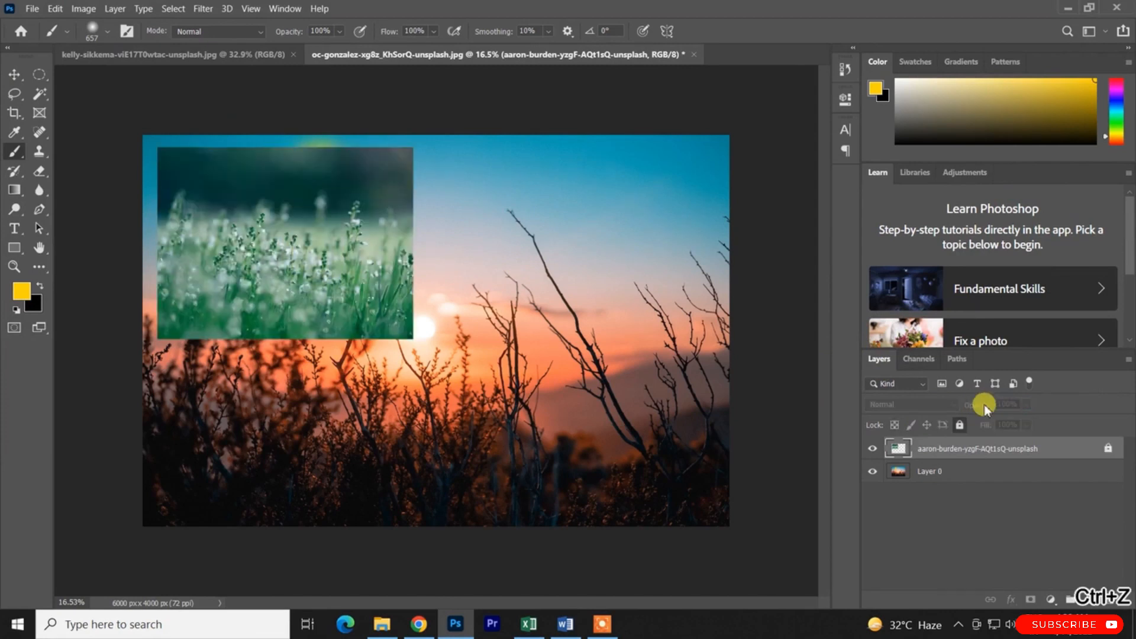
key(ctrl+z)
Test lowering the flower photo layer's fill and undo the change, keeping the layer's image-pixels lock
drag(985, 425, 945, 436)
key(ctrl+z)
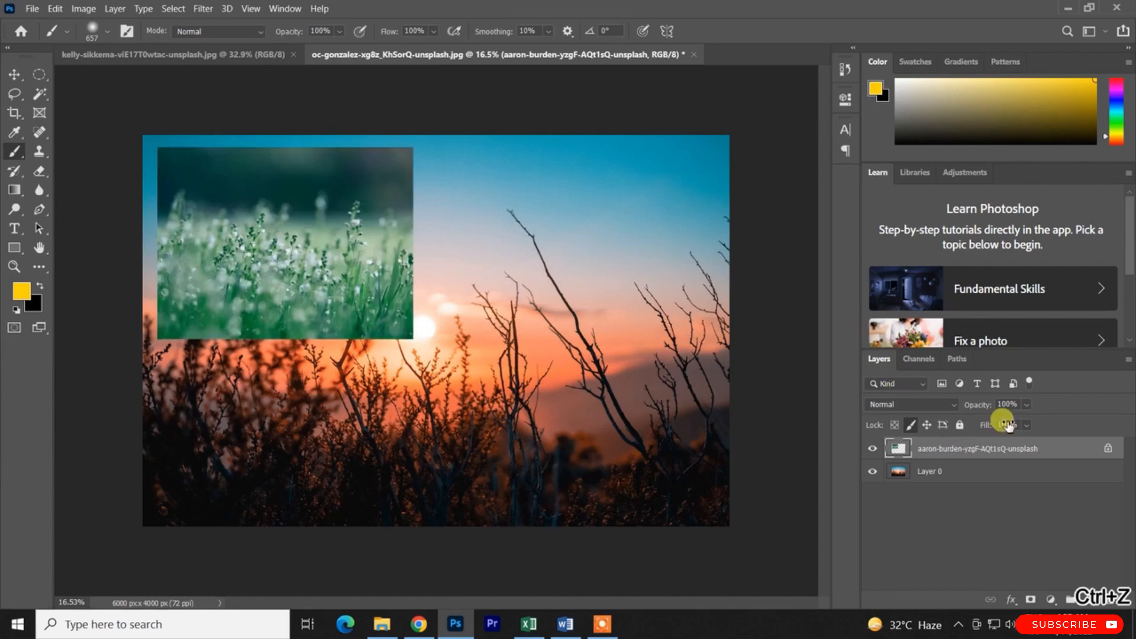
key(ctrl+z)
key(ctrl+shift+z)
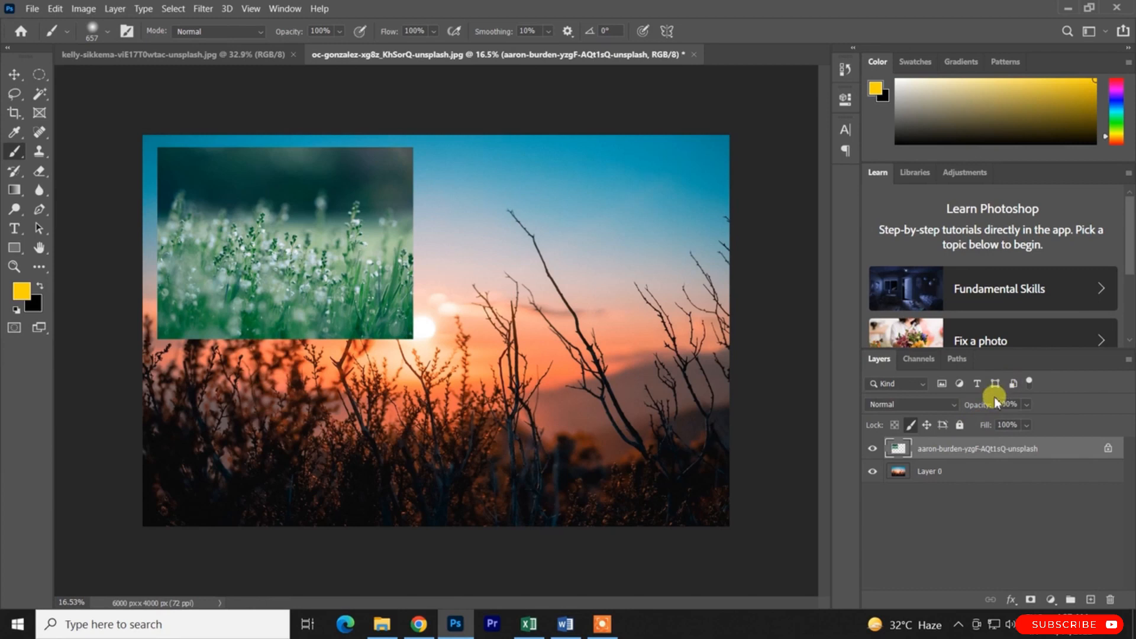
Reduce the flower photo layer's opacity to 60% and undo it, and also test adjusting its fill
drag(986, 411, 954, 415)
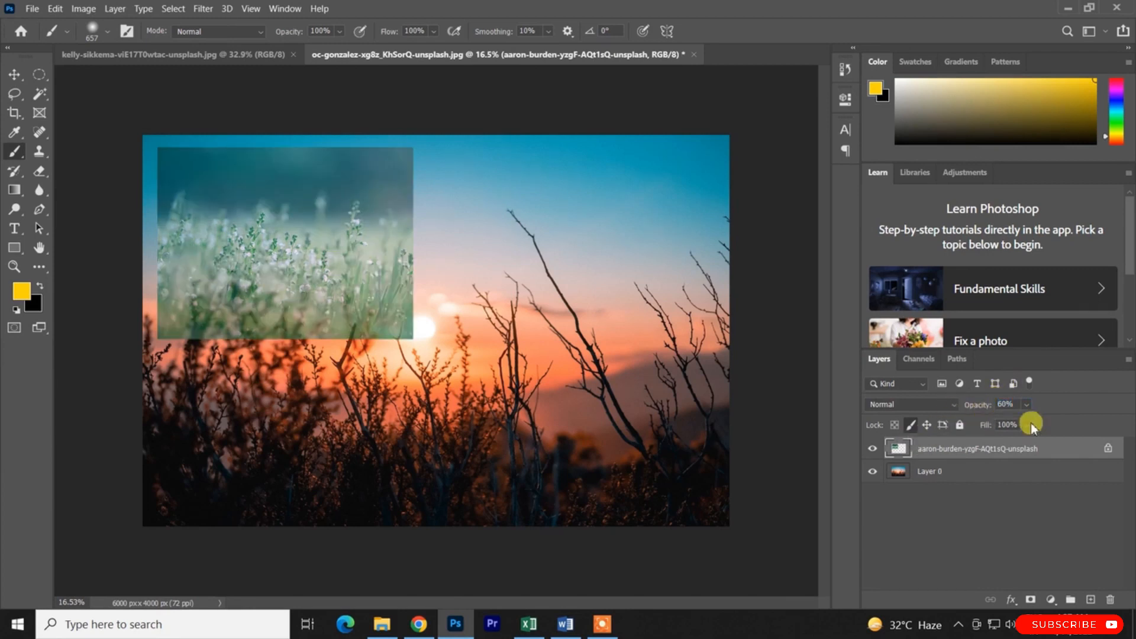
key(ctrl+z)
drag(987, 427, 1067, 436)
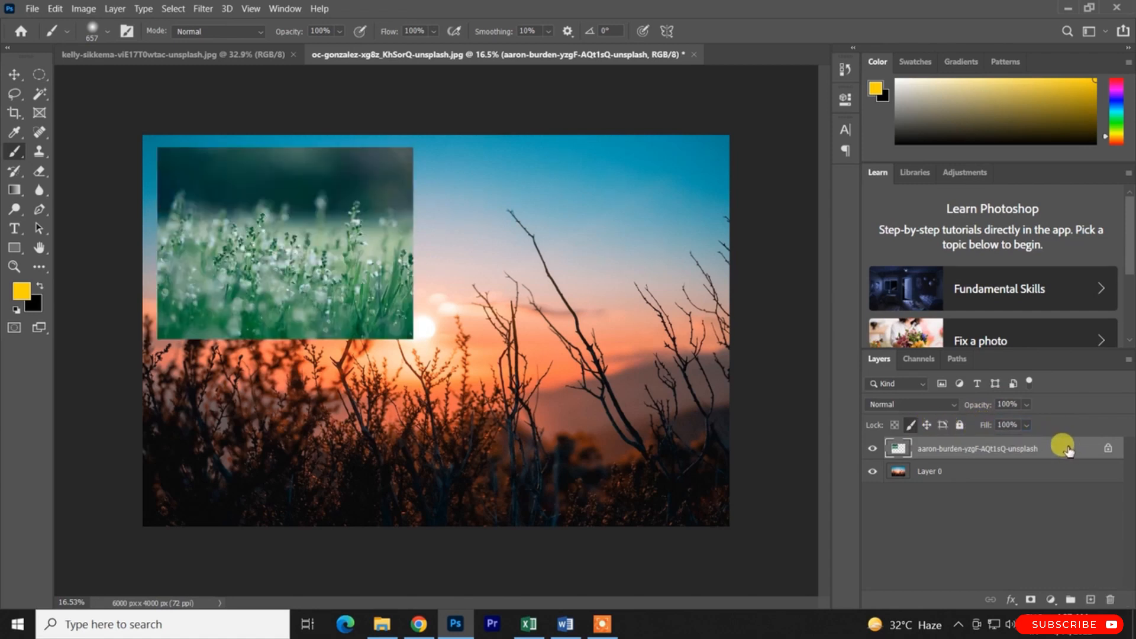
key(ctrl+z)
Duplicate the flower photo layer four times
key(ctrl+j)
key(ctrl+j)
key(ctrl+j)
key(ctrl+j)
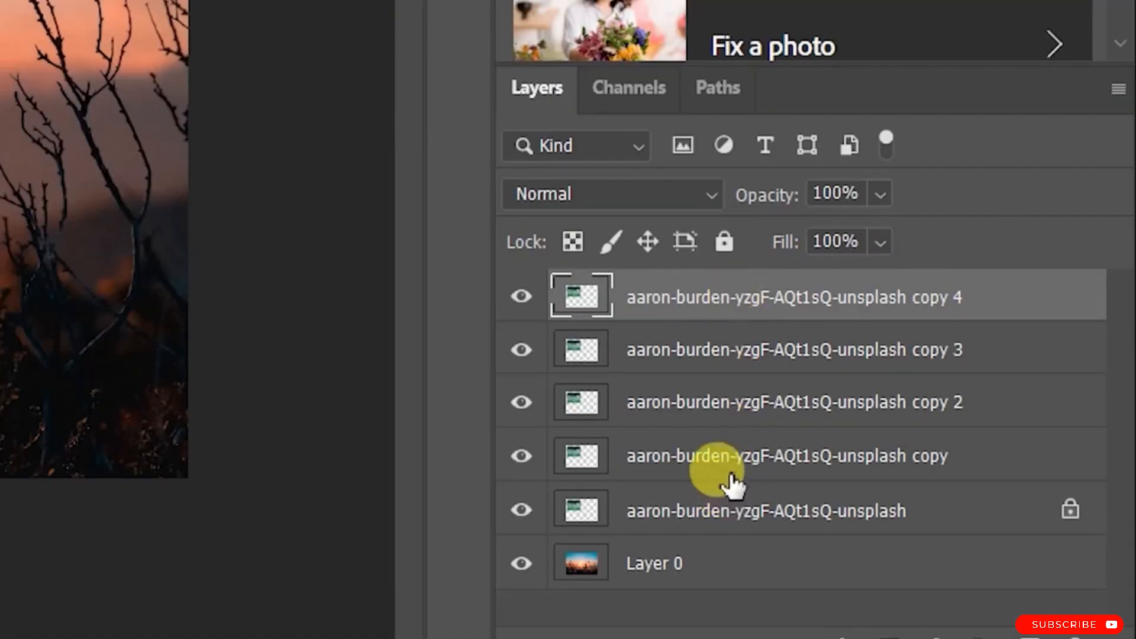
Group the original flower photo layer with its four copies, and expand and collapse the group to view its contents
shift+click(732, 517)
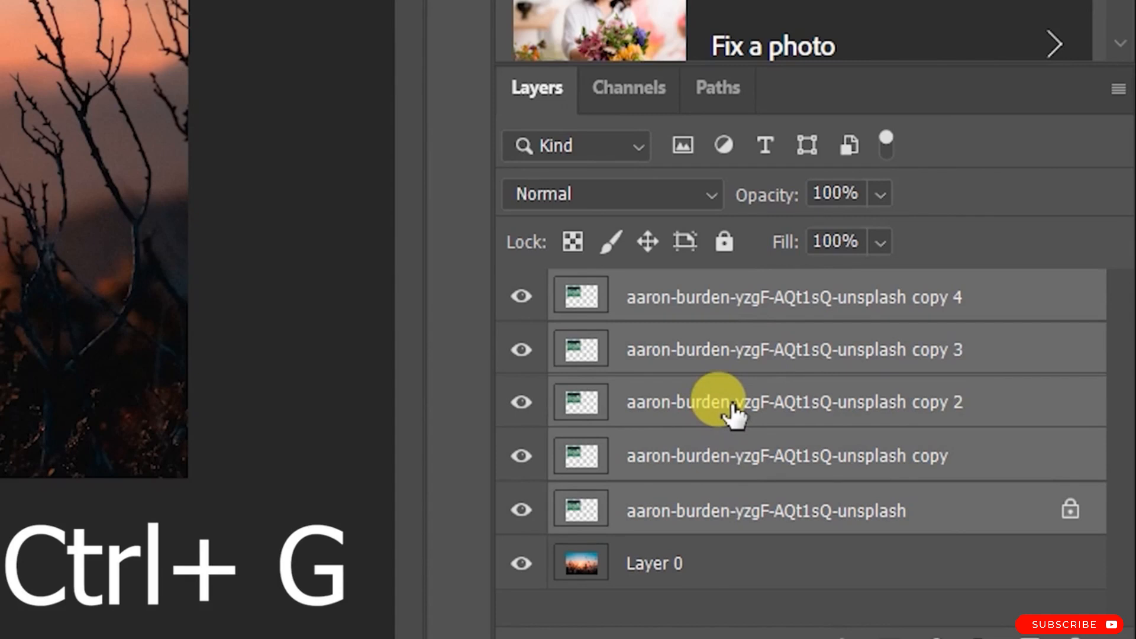
key(ctrl+g)
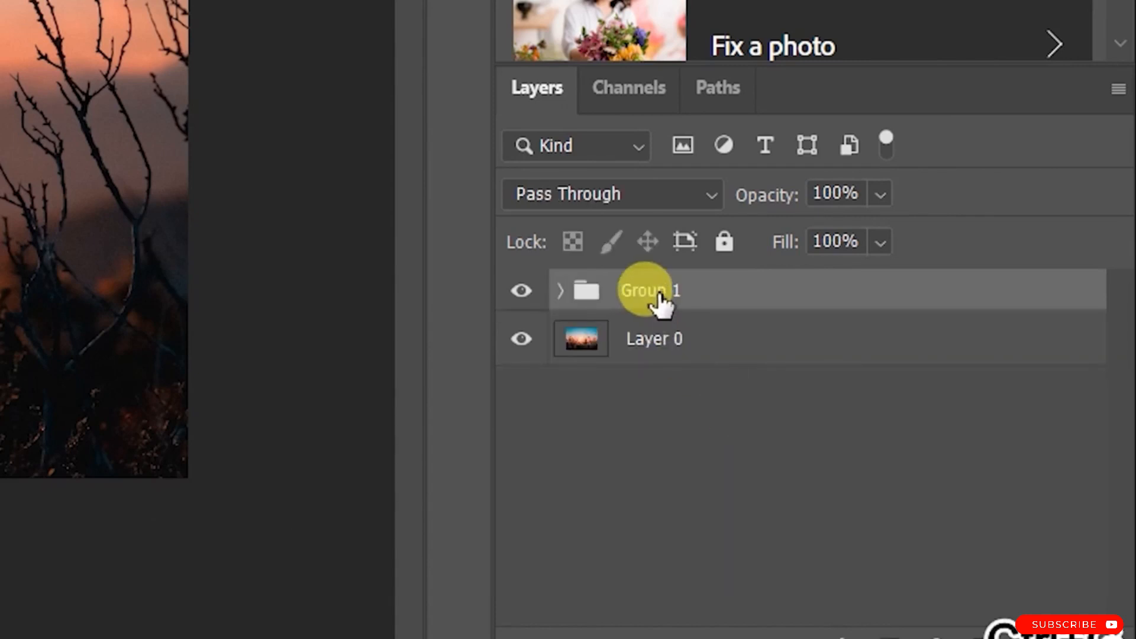
click(559, 291)
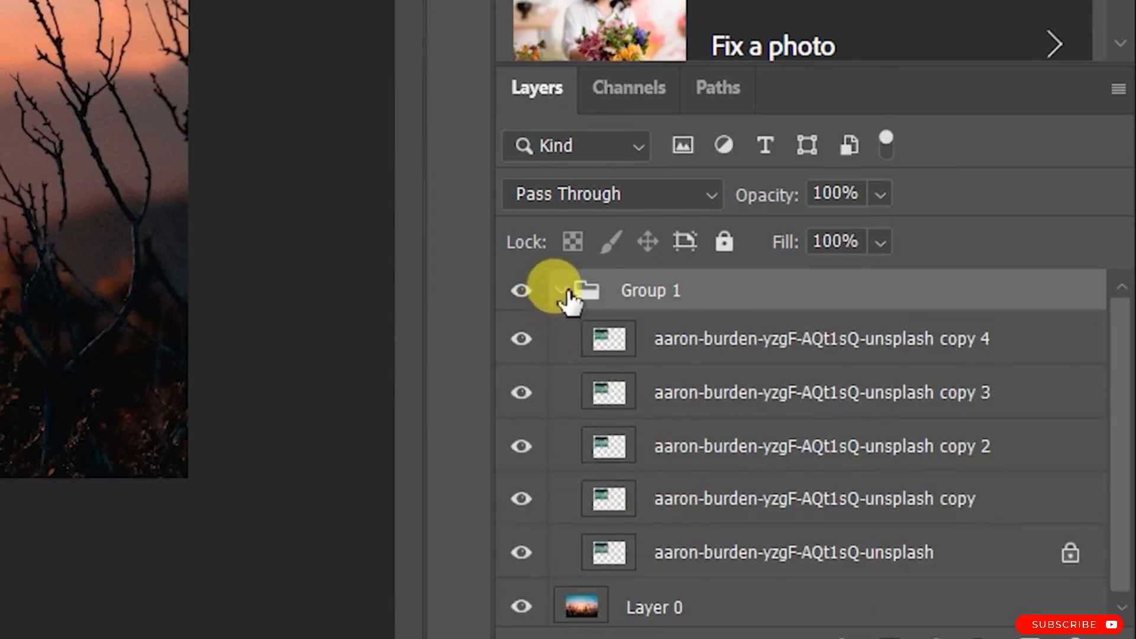
click(563, 291)
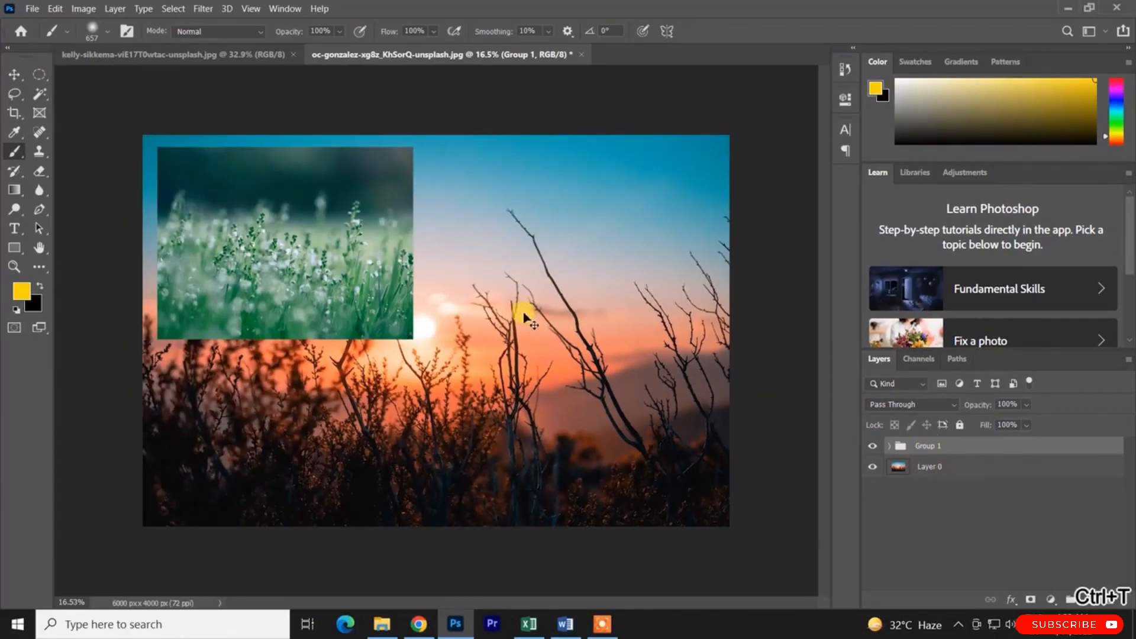
click(524, 318)
click(584, 255)
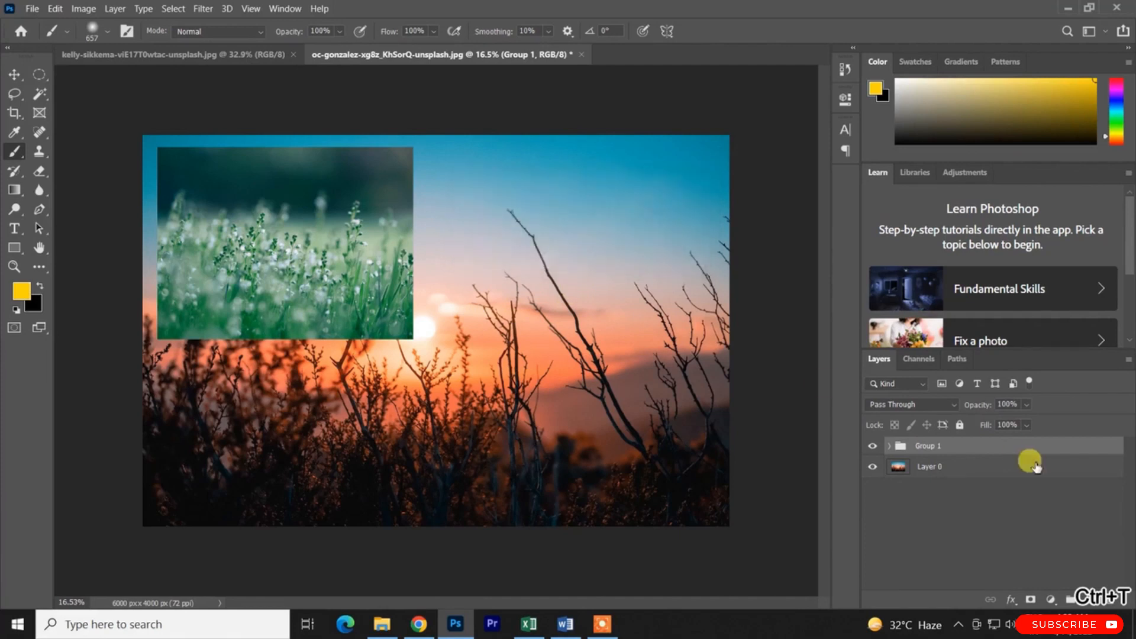
double_click(886, 448)
click(927, 253)
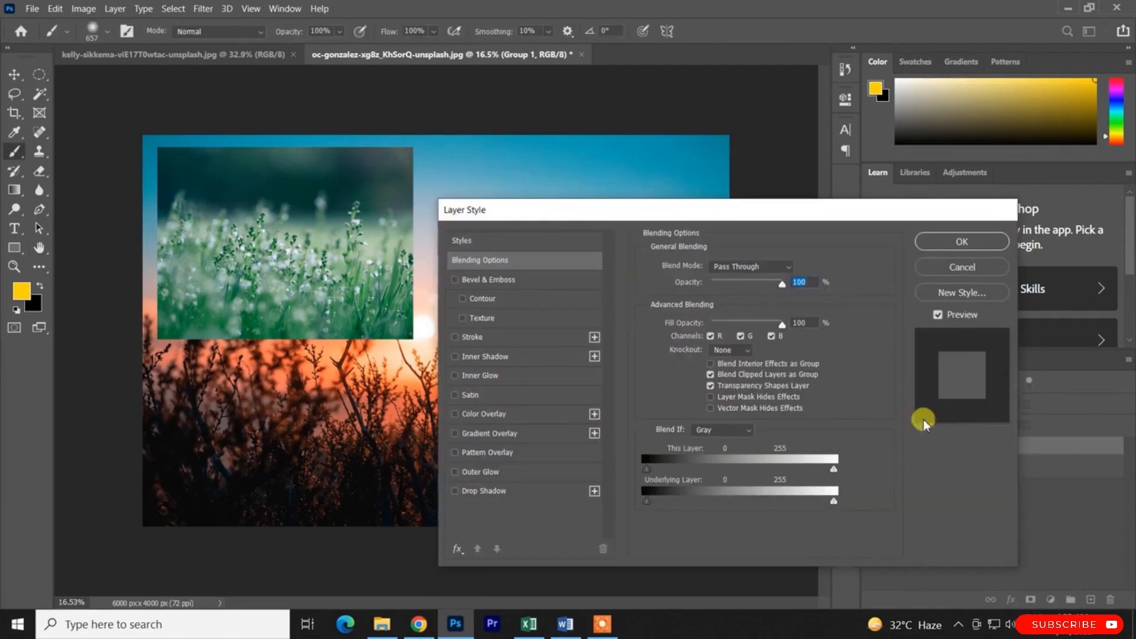
Unlock the original flower photo layer inside Group 1, and move the whole group to the canvas centre with Free Transform
click(888, 446)
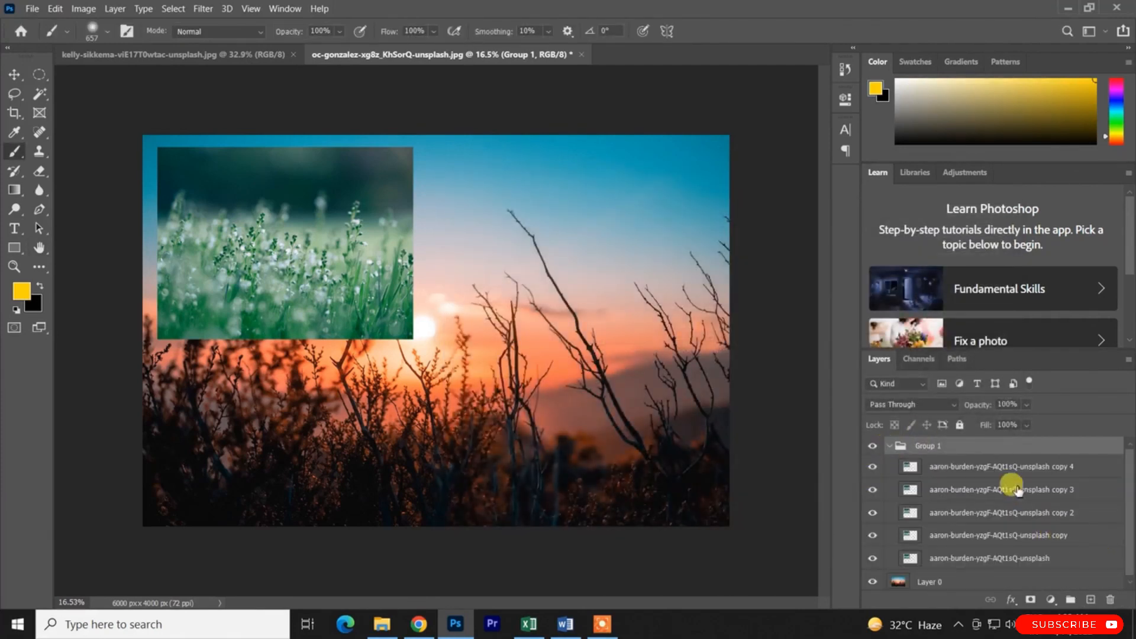
click(890, 446)
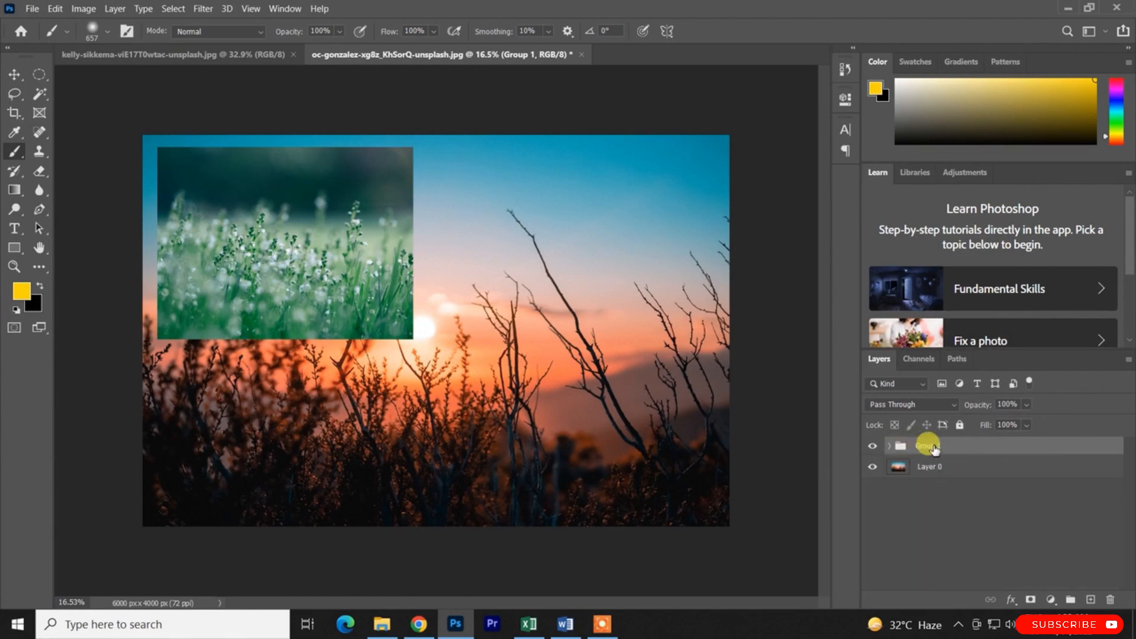
key(ctrl+t)
drag(395, 277, 545, 332)
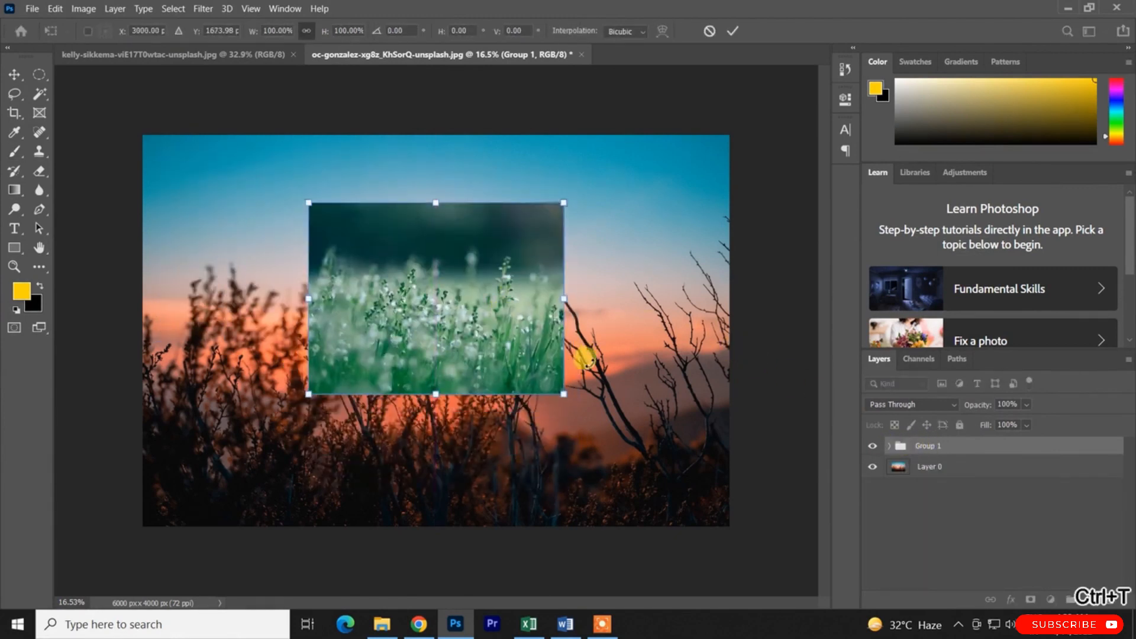
click(732, 31)
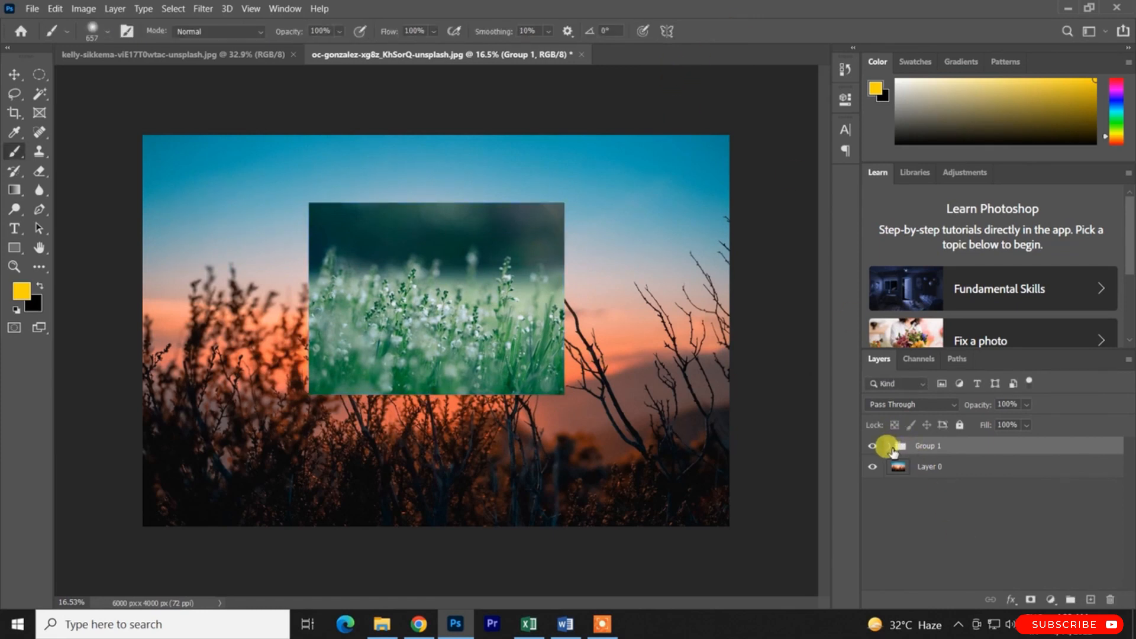
Try to paint on Group 1 with the Brush, dismiss the error, and expand the group to select the original flower photo layer
click(514, 324)
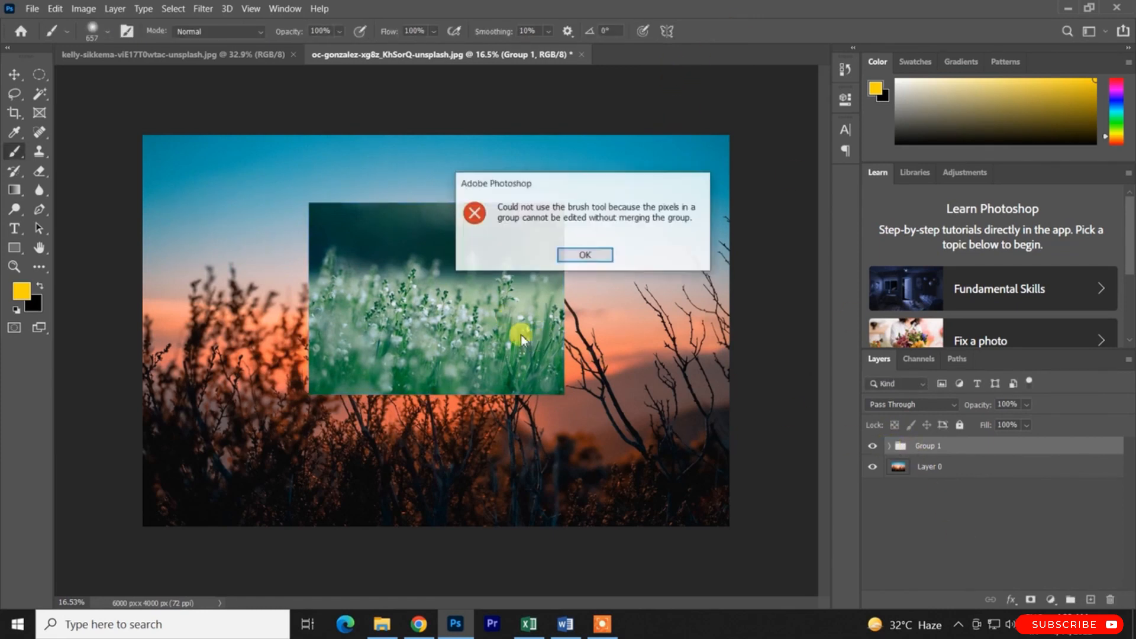
click(578, 253)
click(890, 447)
click(940, 555)
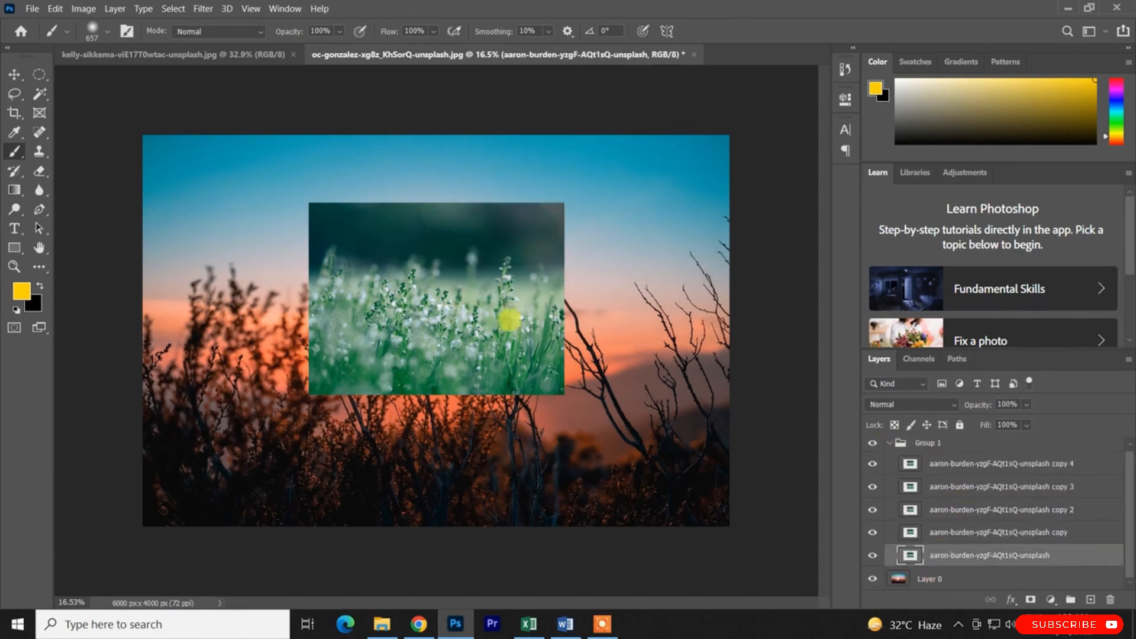
Spread the four flower photo copies with the Move tool to the canvas's left side, upper right, lower middle and lower right
key(v)
drag(469, 296, 303, 270)
drag(548, 335, 742, 264)
drag(482, 355, 489, 497)
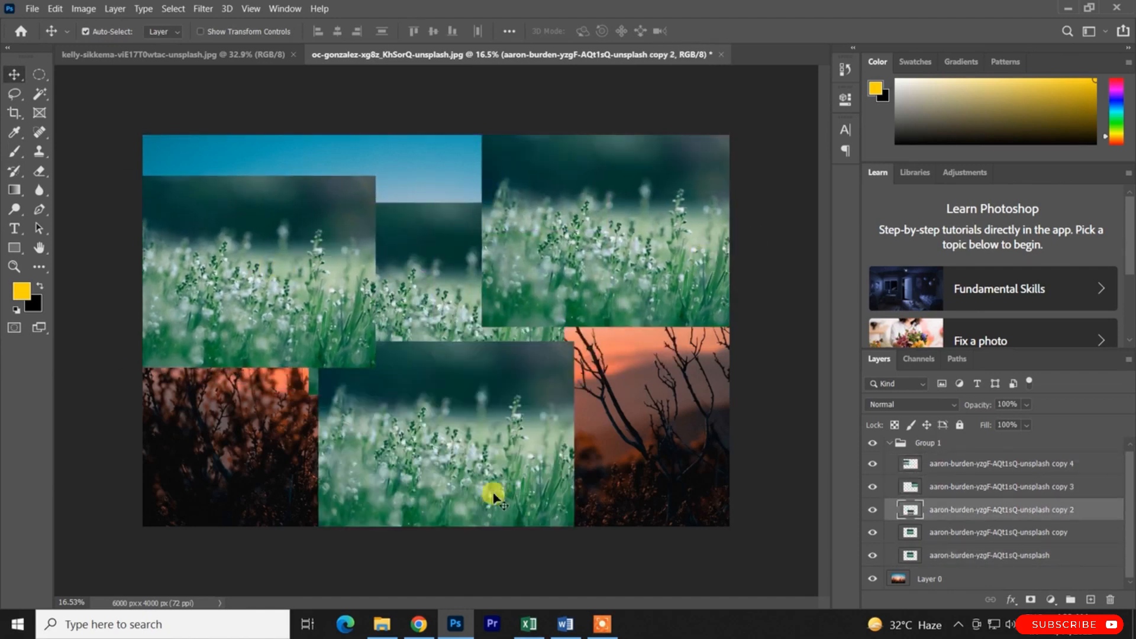
drag(442, 292, 703, 459)
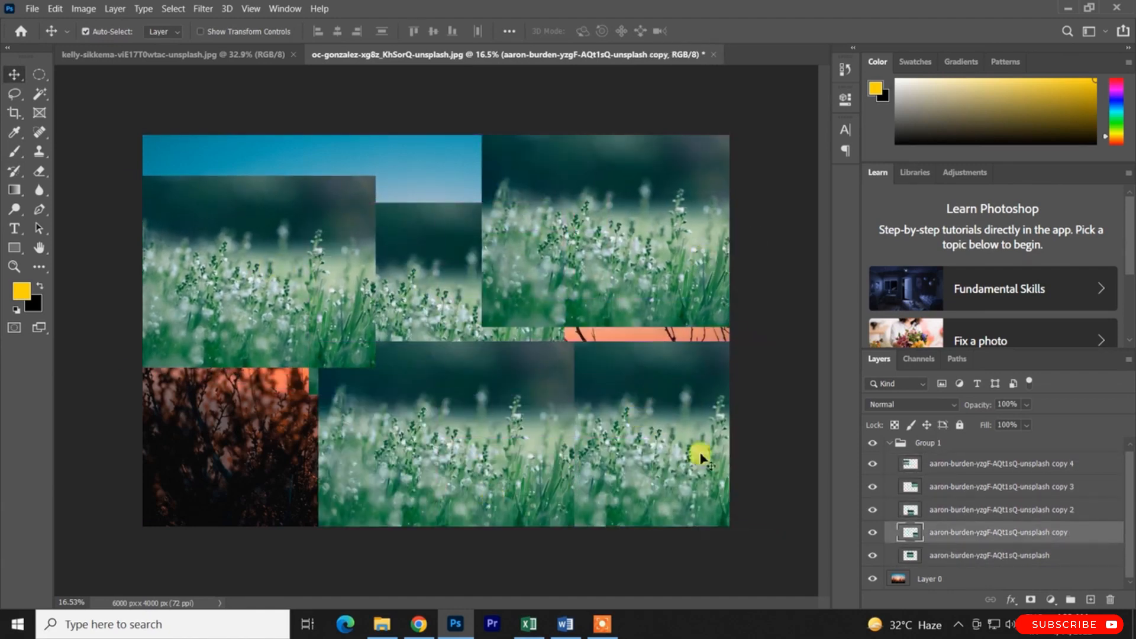
Collapse Group 1 and scale the whole group down to about 56% with Free Transform
click(893, 445)
click(892, 446)
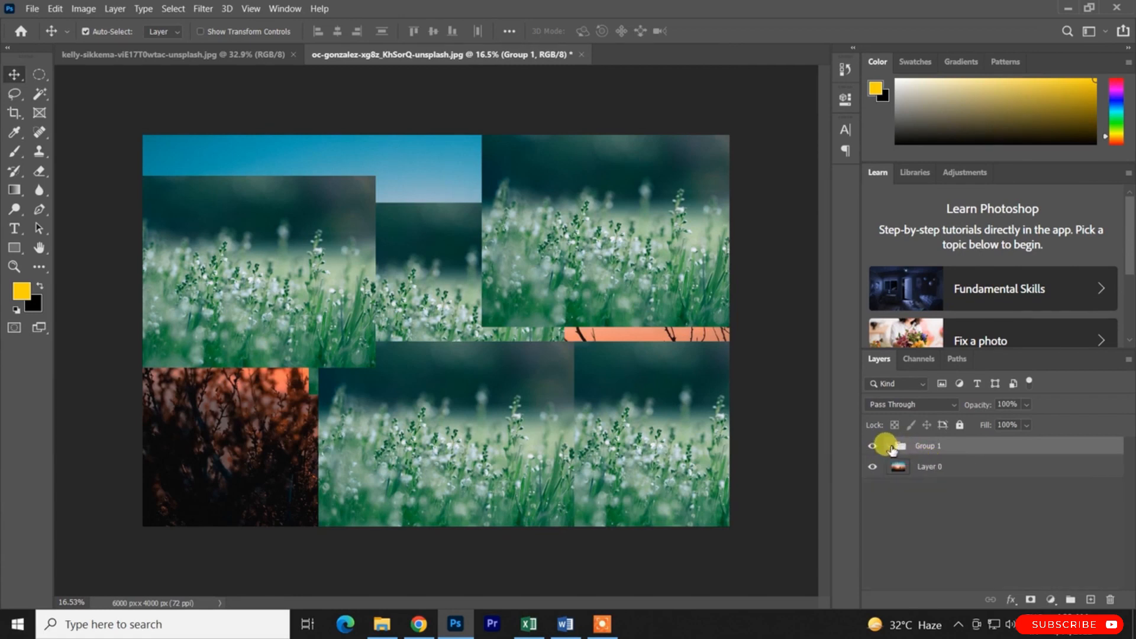
key(ctrl+t)
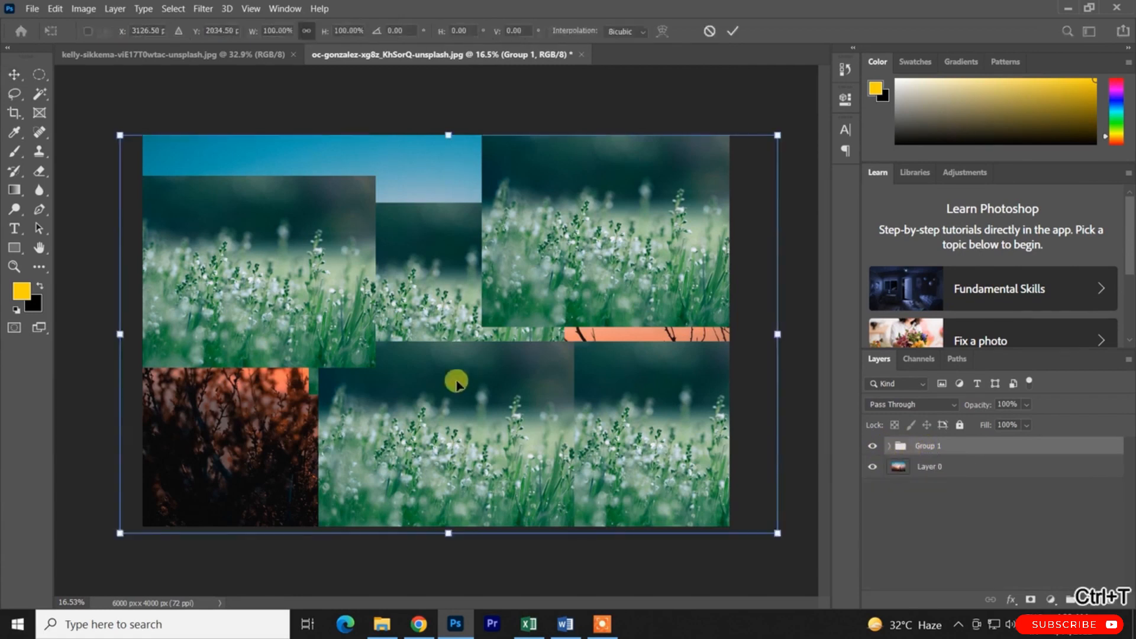
mouse_move(769, 325)
mouse_down()
mouse_move(743, 342)
mouse_move(718, 332)
mouse_move(773, 342)
mouse_move(766, 350)
mouse_move(768, 338)
mouse_up()
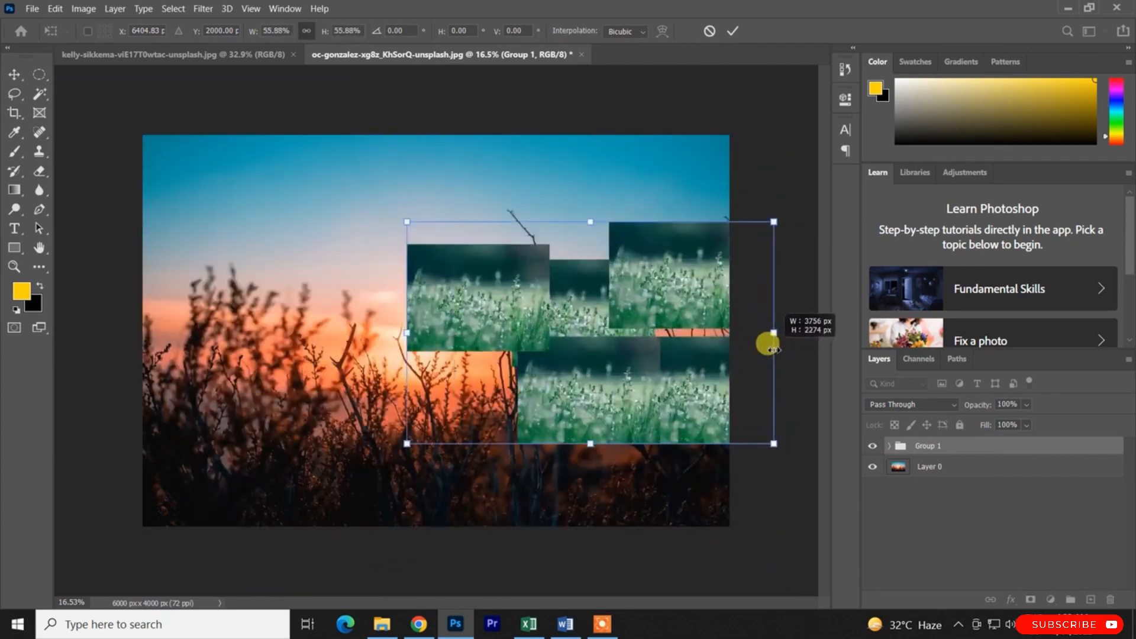
click(733, 31)
drag(676, 371, 569, 281)
key(ctrl+z)
mouse_move(653, 290)
mouse_down()
mouse_move(605, 283)
mouse_move(650, 336)
mouse_move(647, 294)
mouse_move(634, 300)
mouse_move(664, 284)
mouse_up()
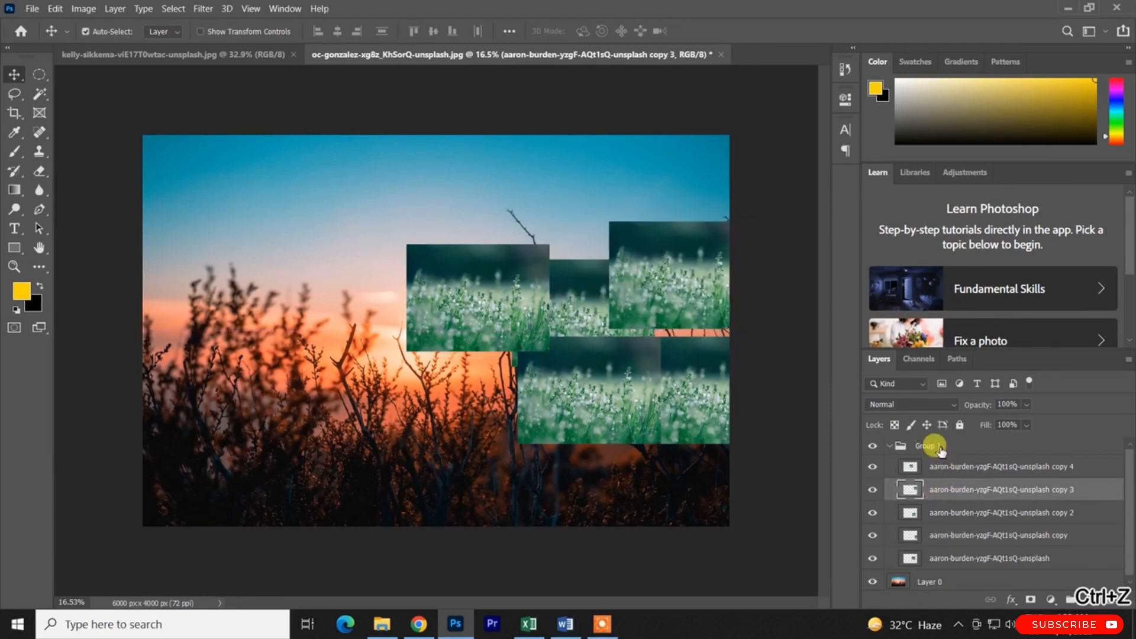
Move the whole Group 1 to the canvas centre with Free Transform, and collapse and expand the group
click(929, 445)
key(ctrl+t)
drag(638, 401, 505, 382)
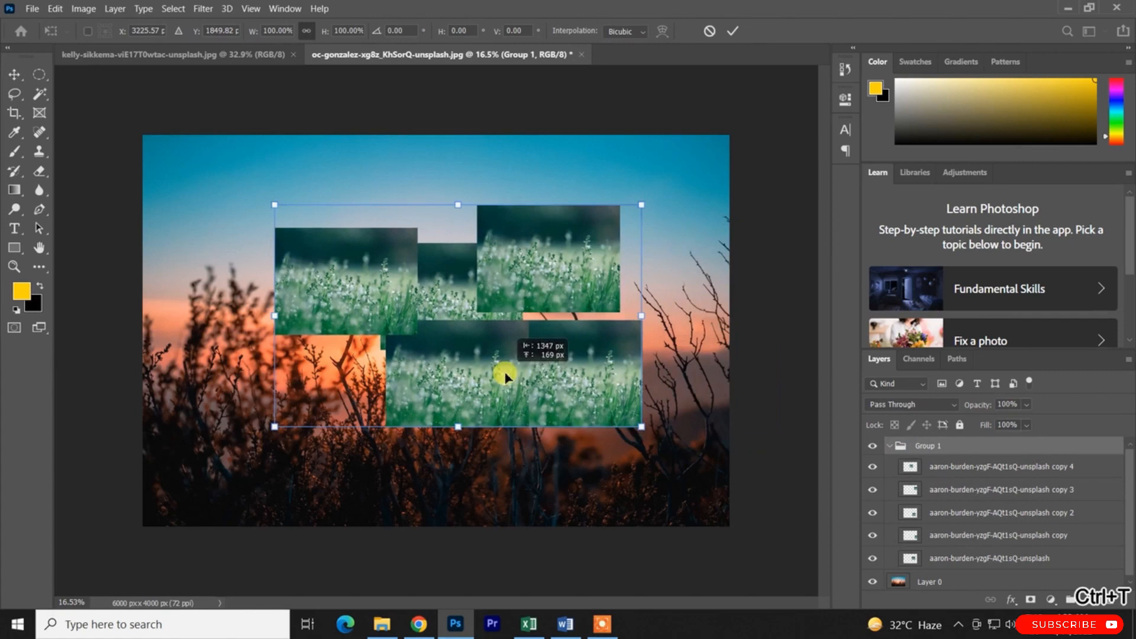
click(733, 30)
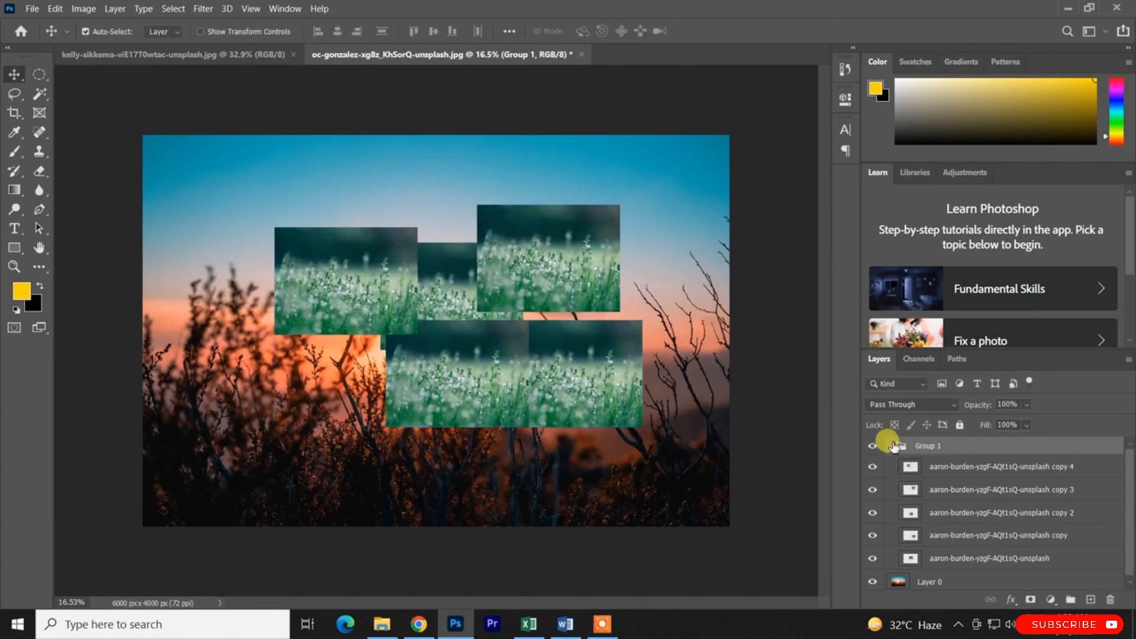
click(890, 447)
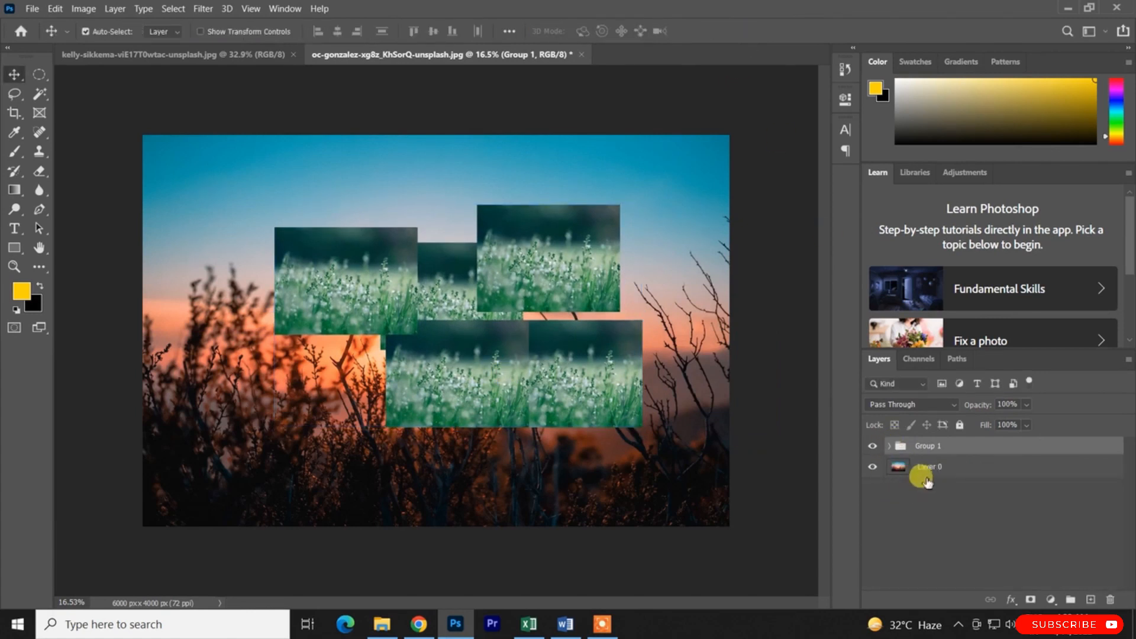
click(890, 446)
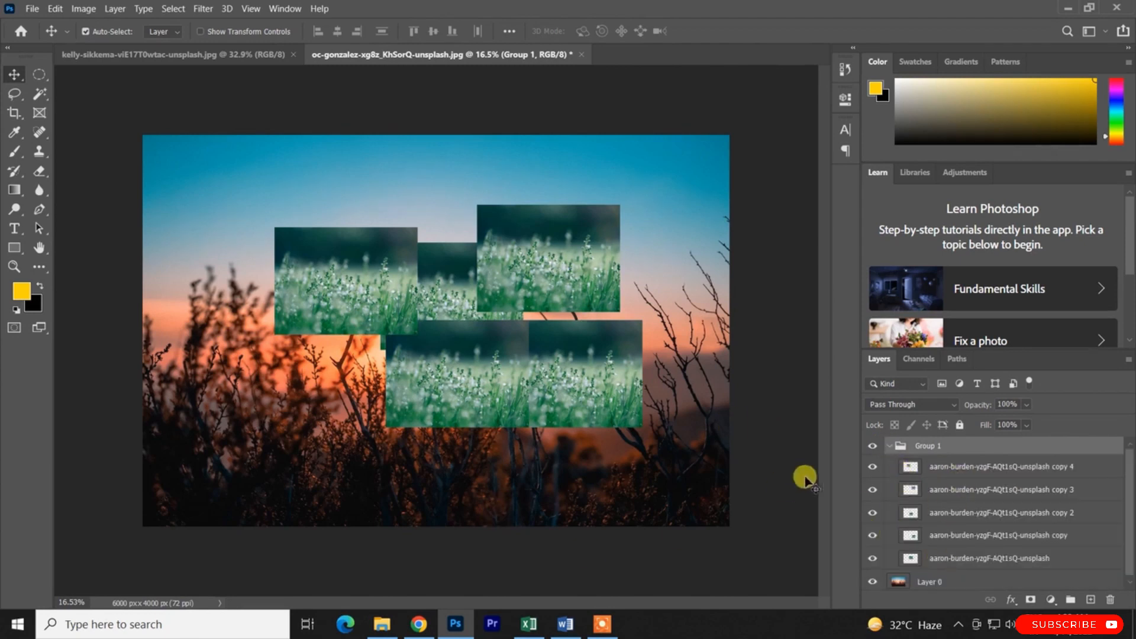
Give the flower photo layers copy 4 and copy 3 a green colour label
click(962, 467)
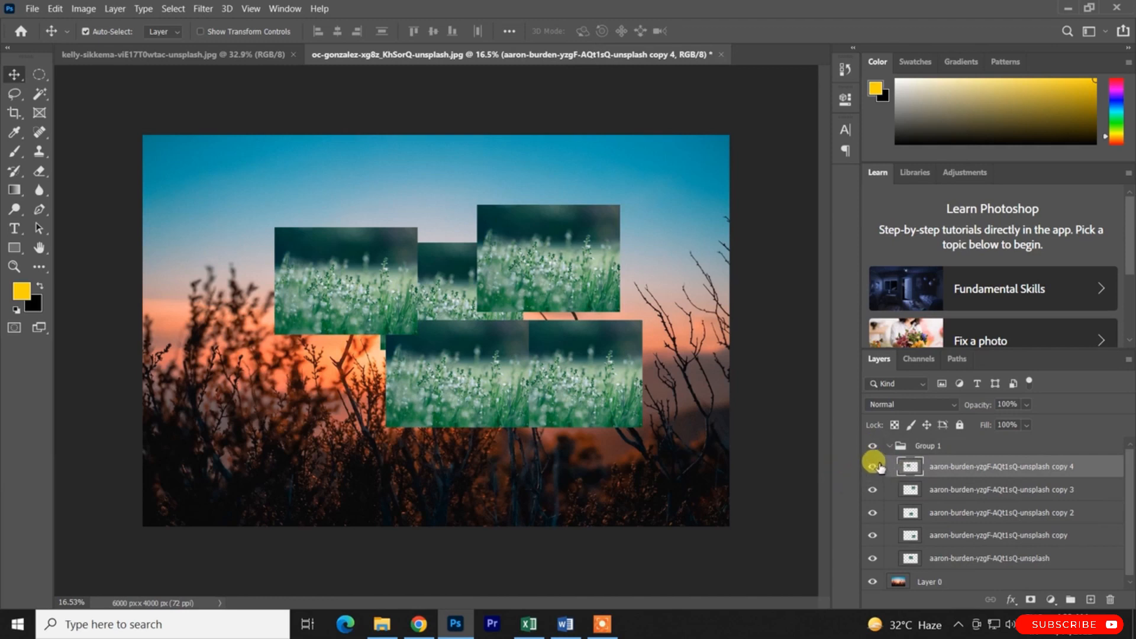
right_click(958, 467)
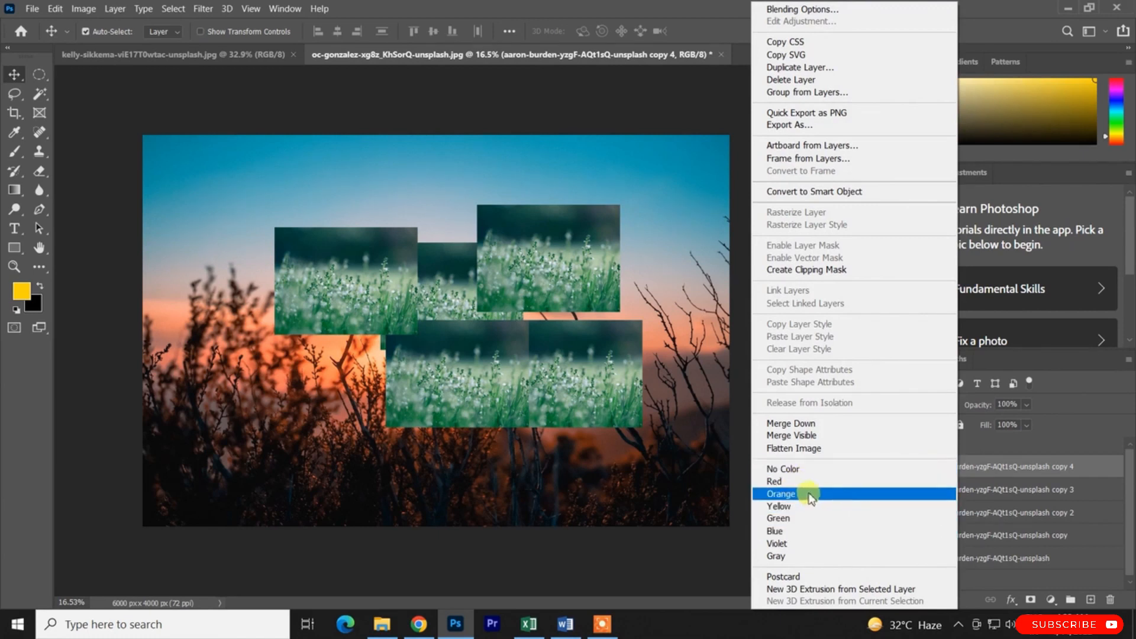
click(798, 520)
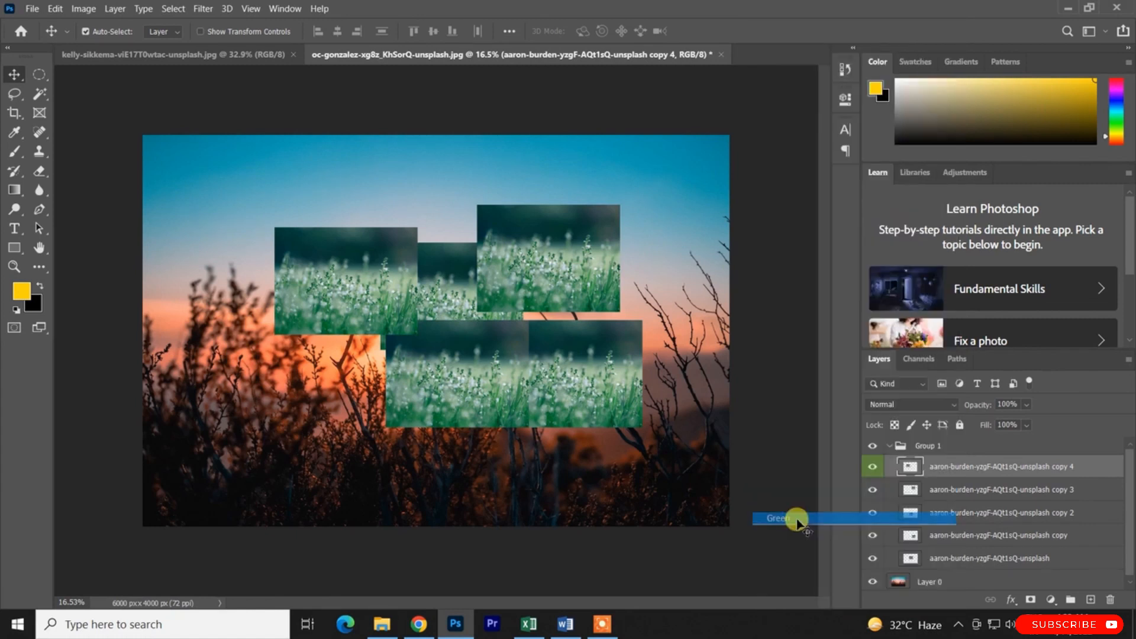
right_click(932, 495)
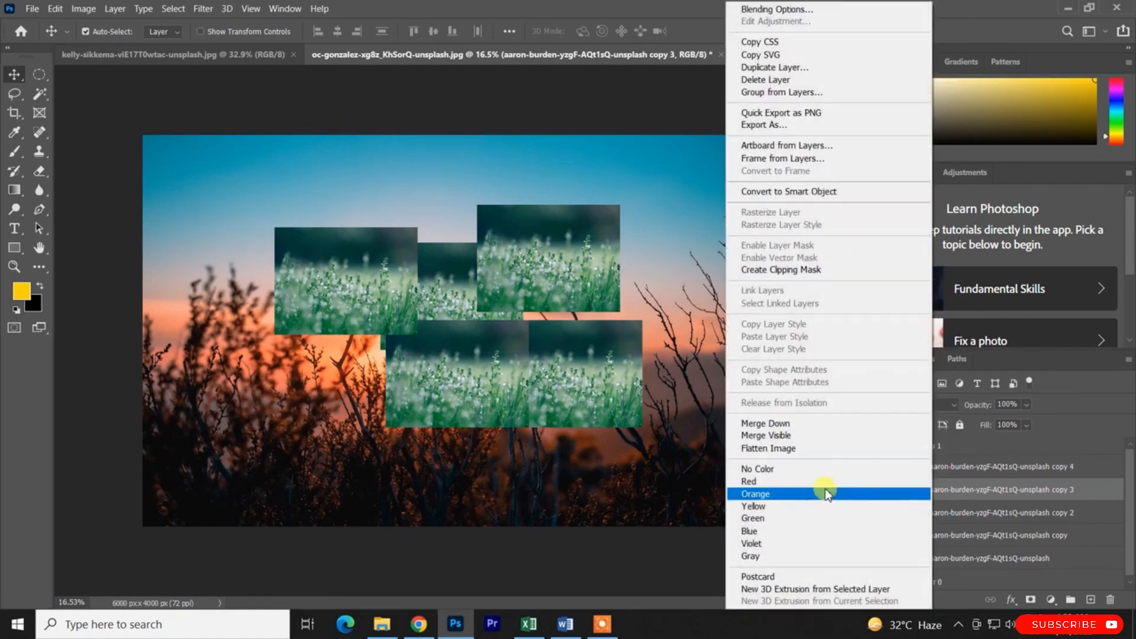
click(779, 519)
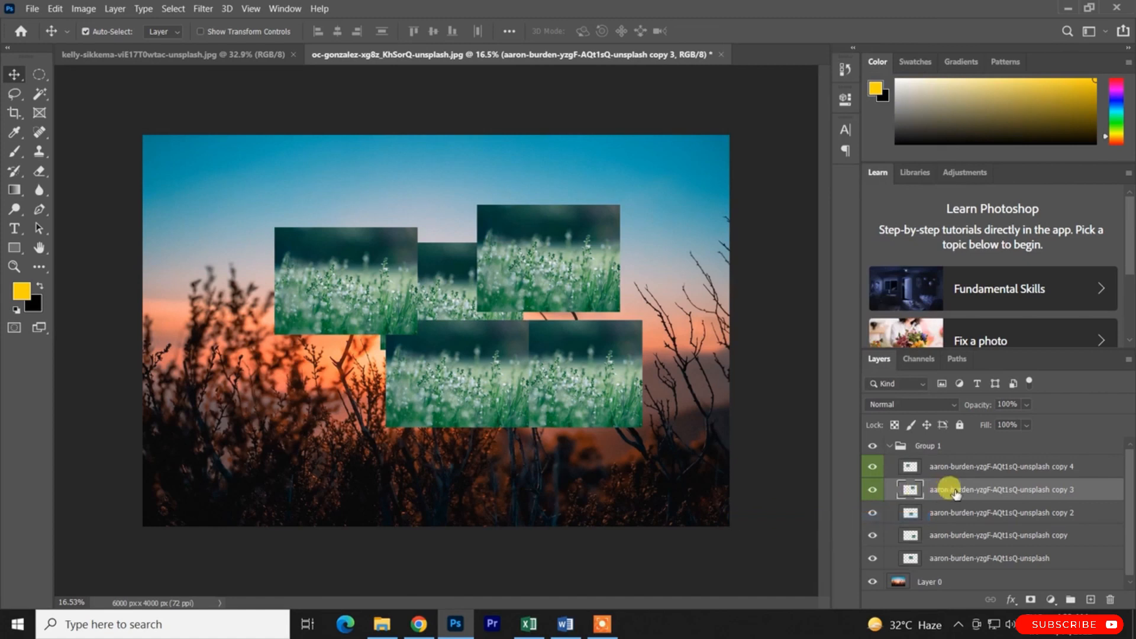
Colour-label the flower photo layer copy 2 orange, the first copy blue and the original violet
right_click(964, 508)
click(787, 494)
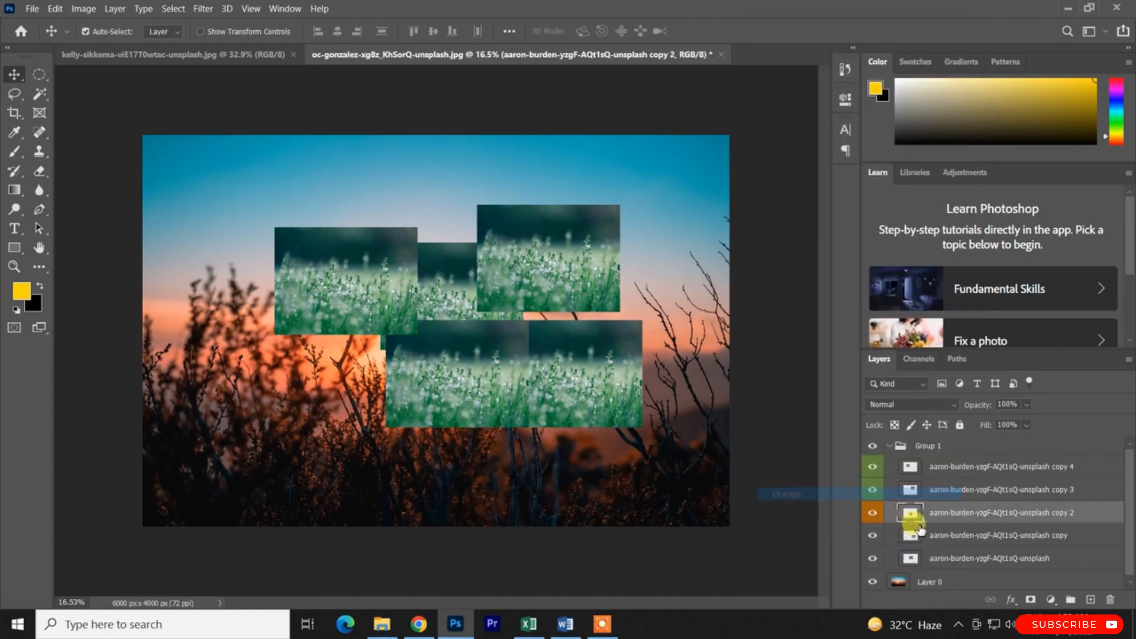
right_click(938, 535)
click(825, 531)
right_click(948, 561)
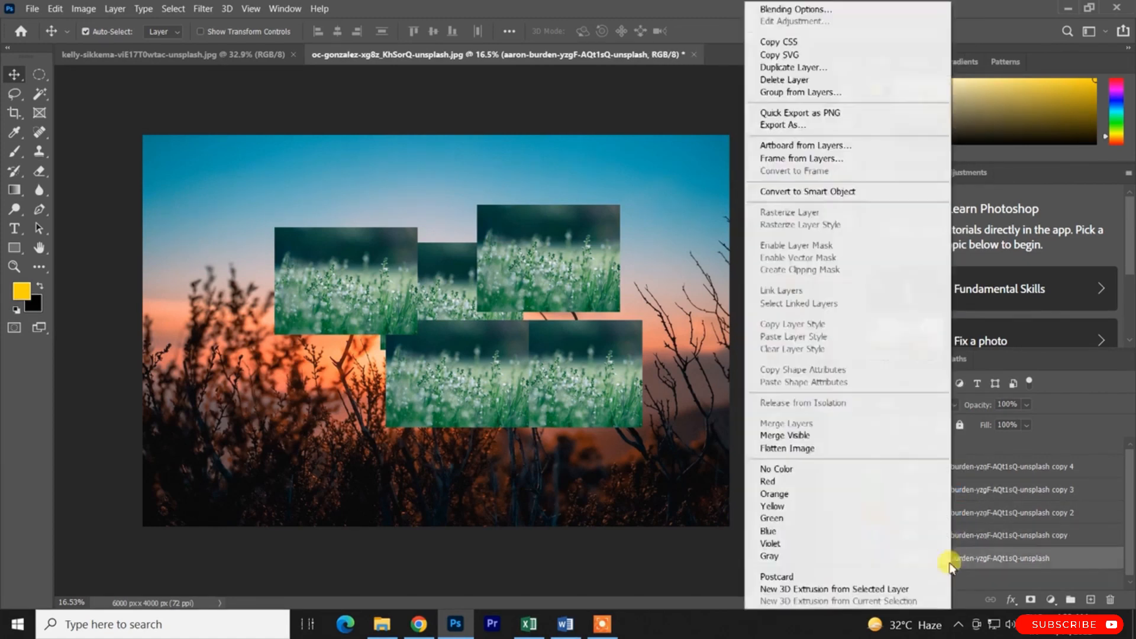
click(788, 543)
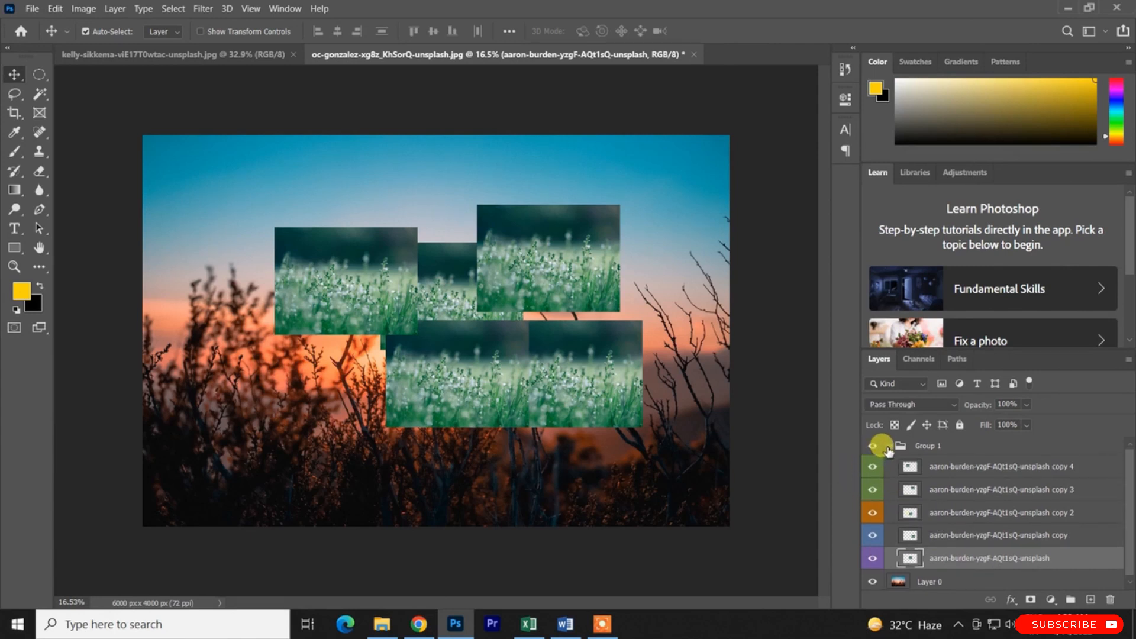
Delete the flower photo layer copy 4 and the rest of Group 1, leaving only Layer 0
click(888, 451)
click(982, 469)
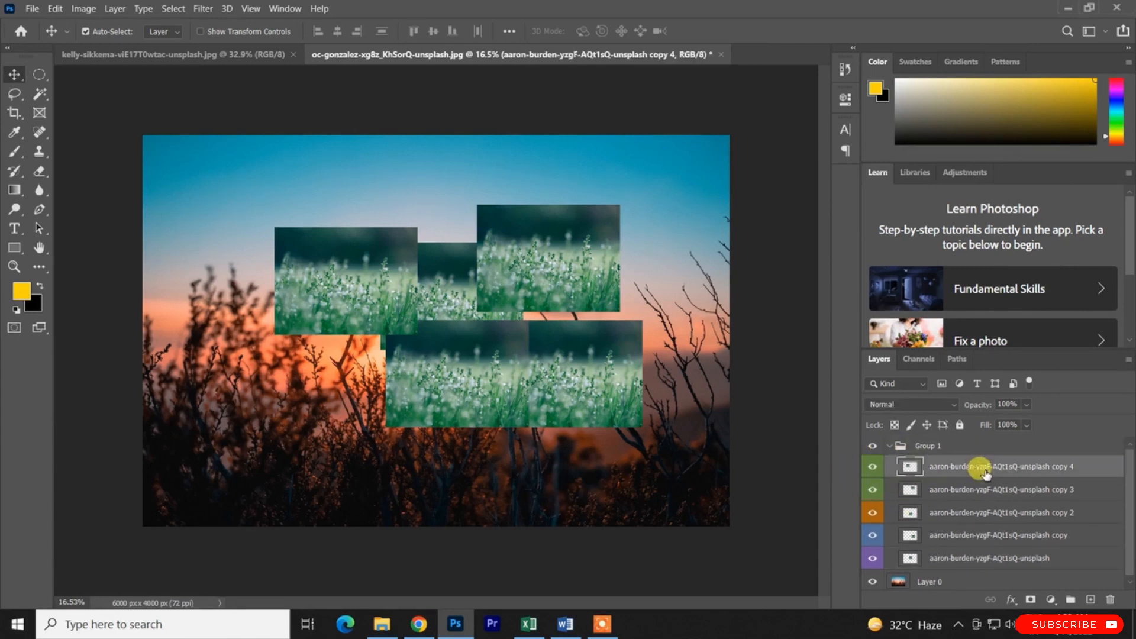
key(Delete)
click(969, 447)
key(Delete)
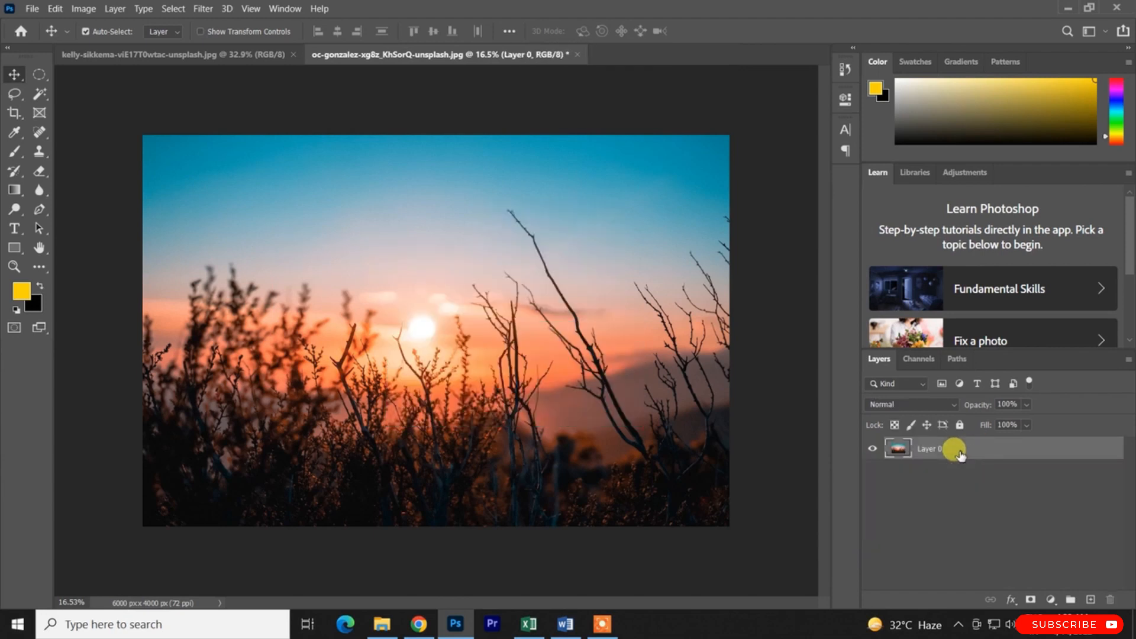
Place the flower photo file at the canvas centre scaled to about 51%, and rasterize its layer
click(1072, 8)
drag(196, 31, 569, 293)
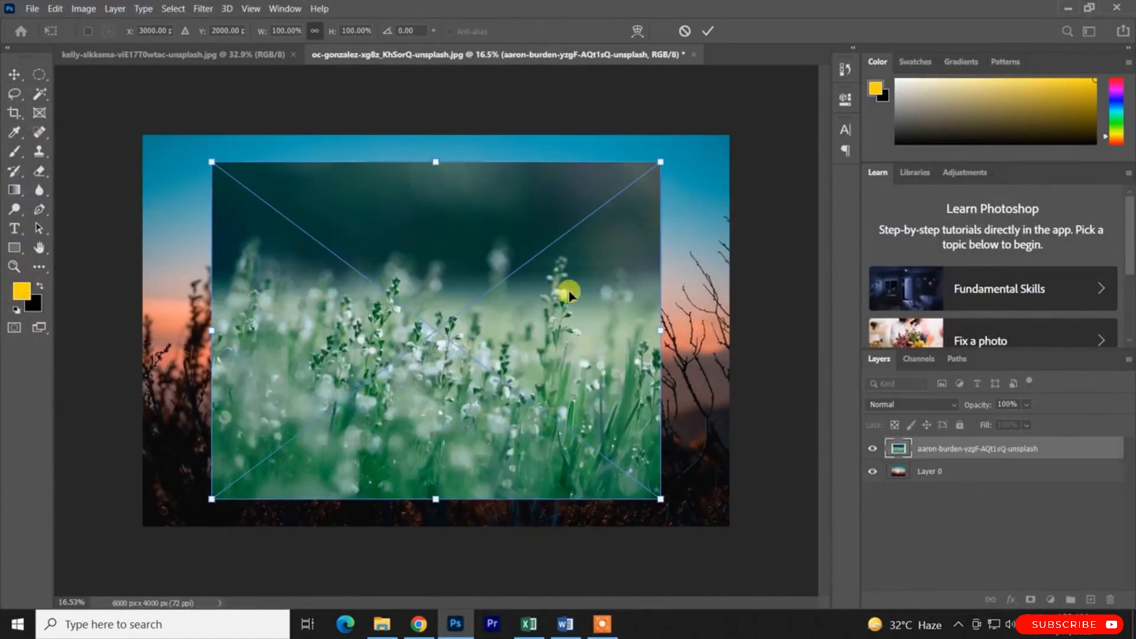
drag(659, 327, 550, 323)
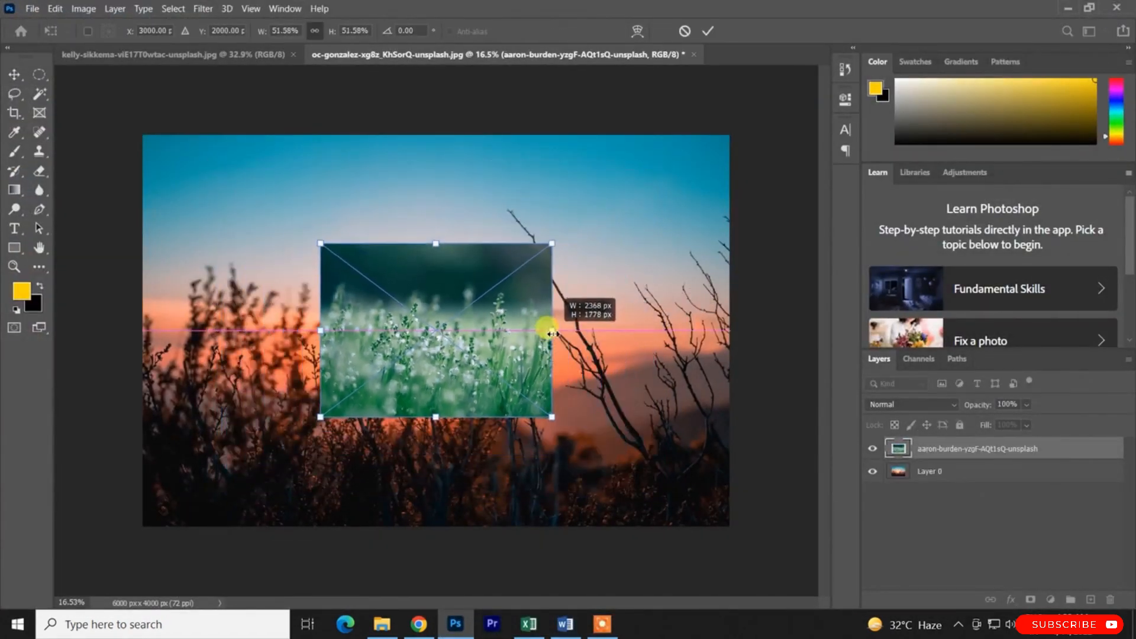
click(709, 31)
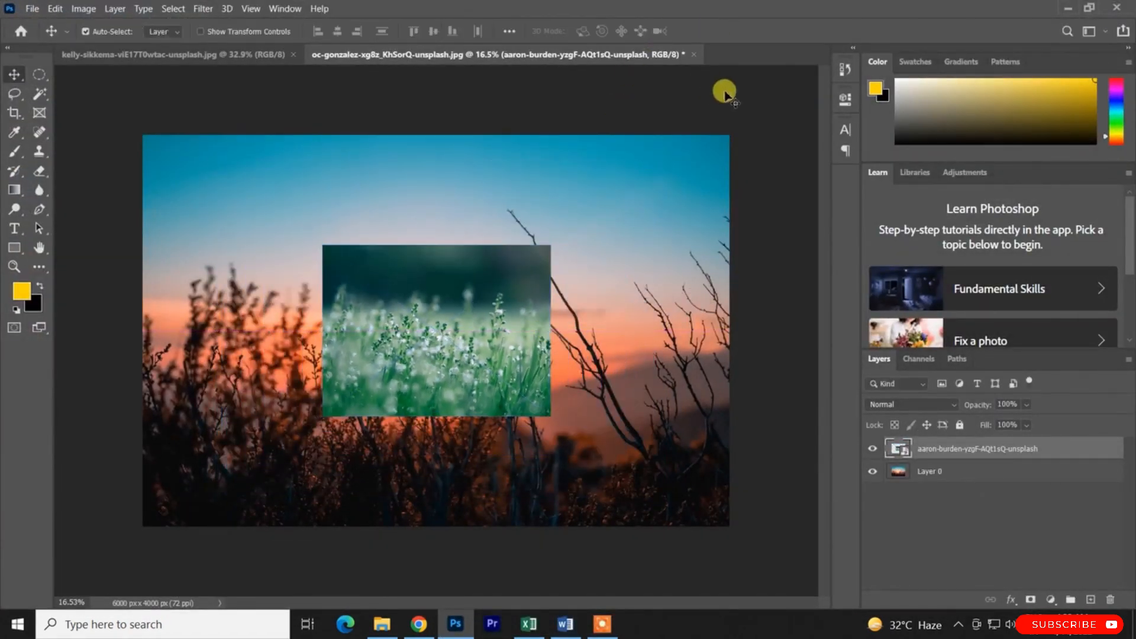
right_click(940, 455)
click(786, 256)
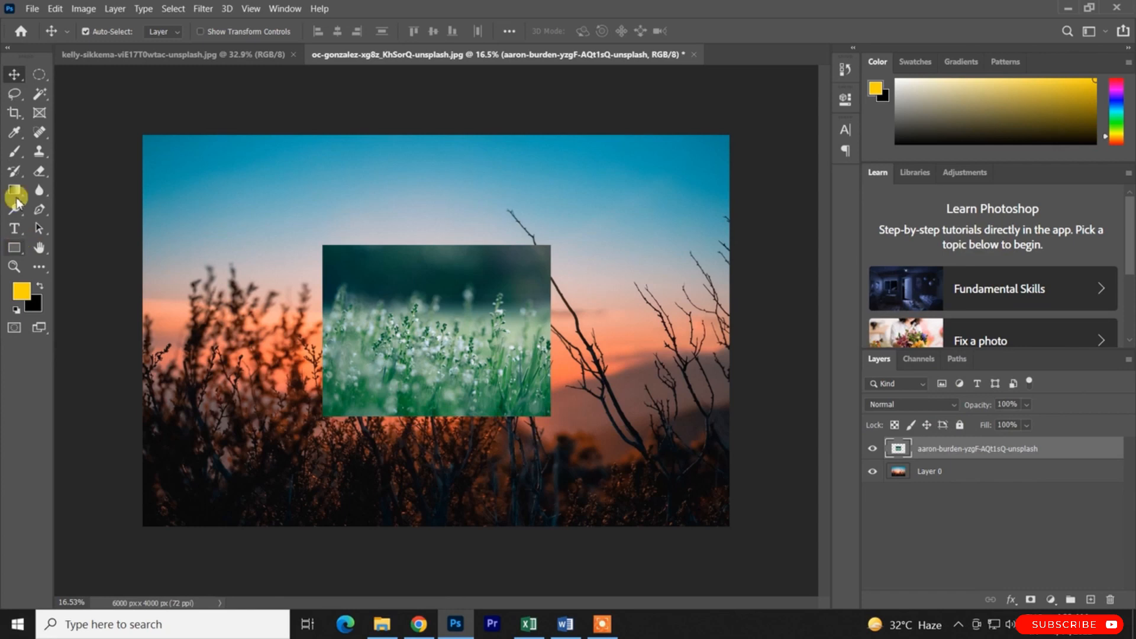
Draw a tall elliptical selection in the sky's upper left, fill it with yellow on a new layer, and deselect
drag(36, 80, 140, 85)
drag(217, 158, 159, 262)
click(1091, 600)
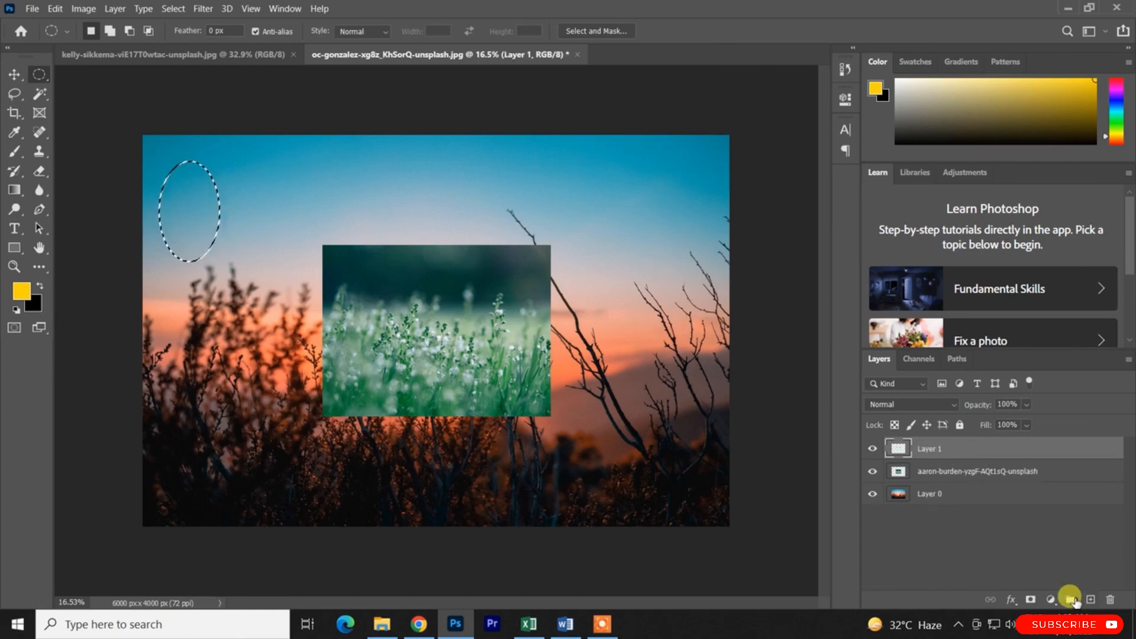
key(alt+BackSpace)
click(15, 74)
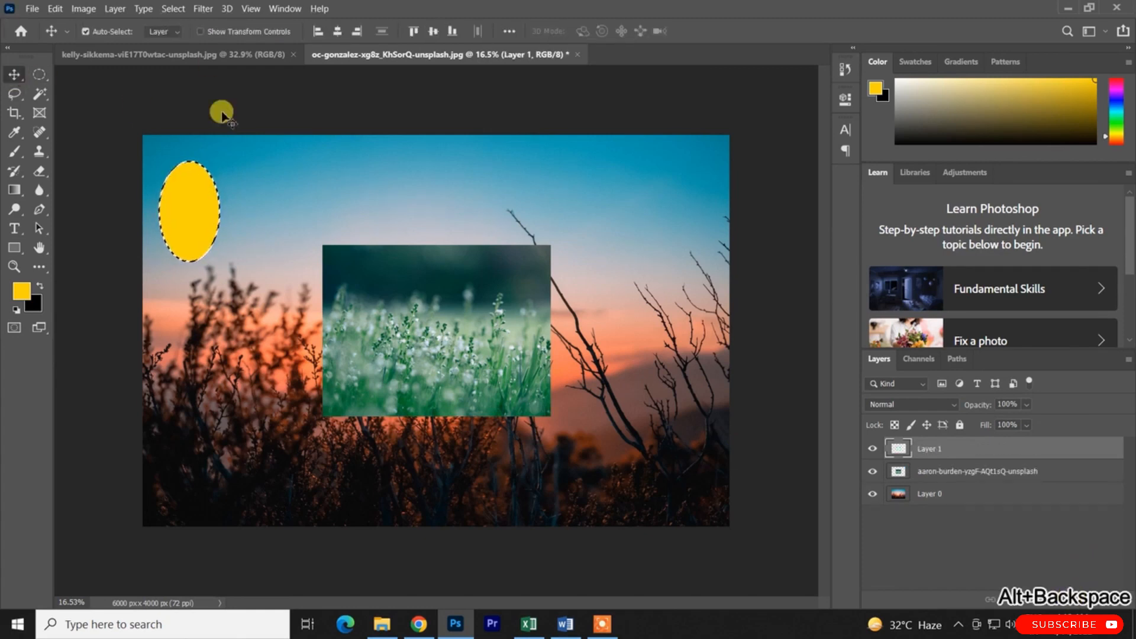
click(915, 533)
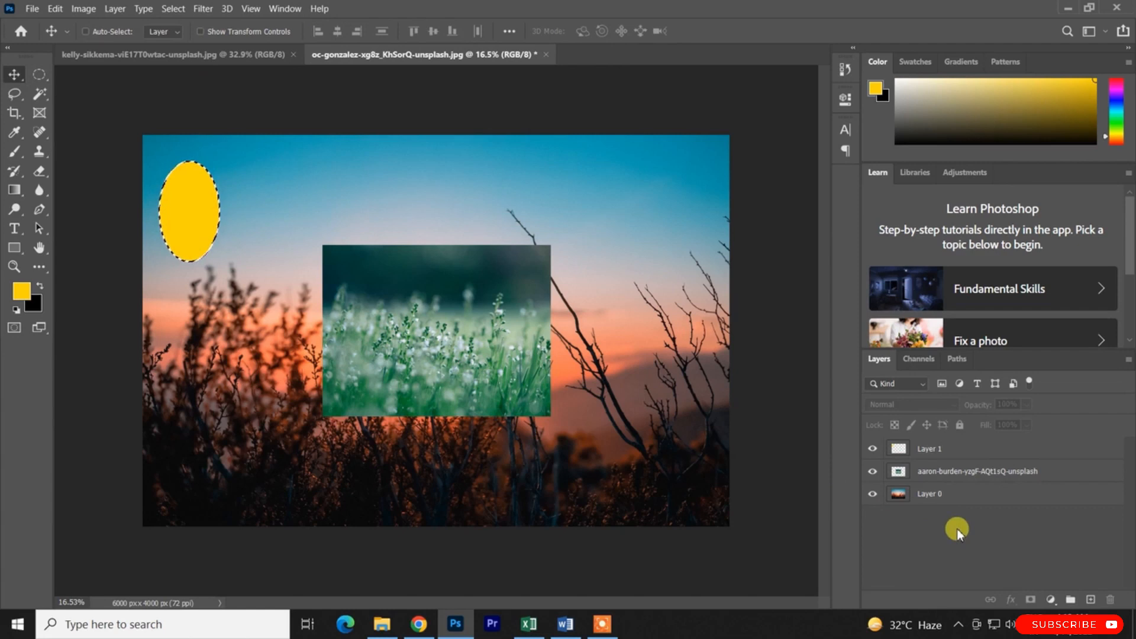
key(ctrl+d)
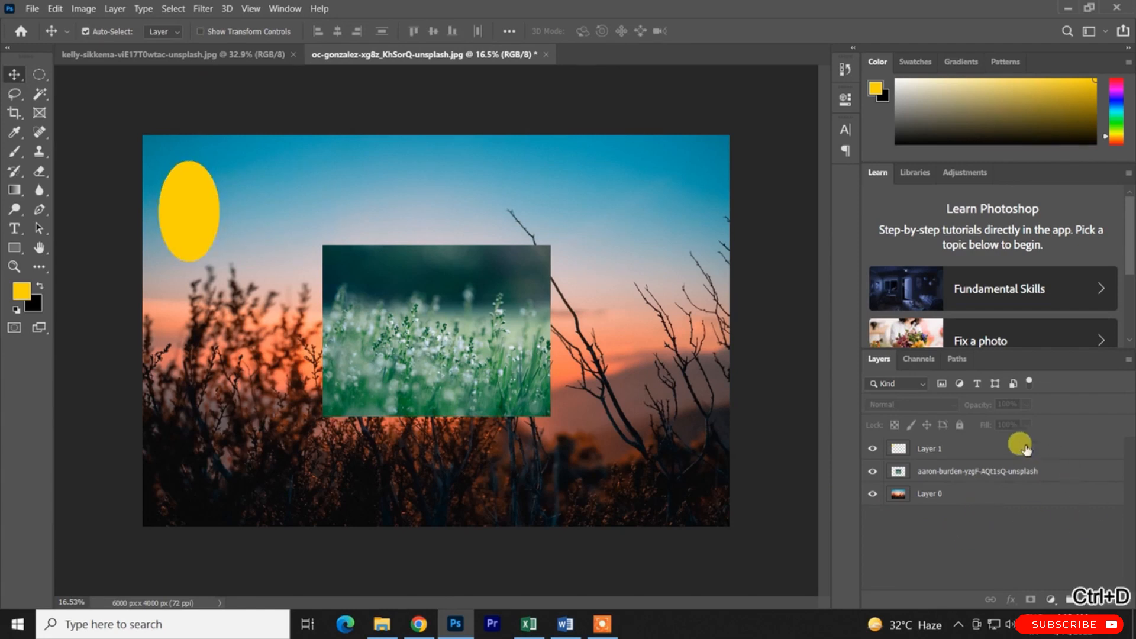
Duplicate the yellow ellipse on Layer 1 and place the copy just to its right
click(941, 454)
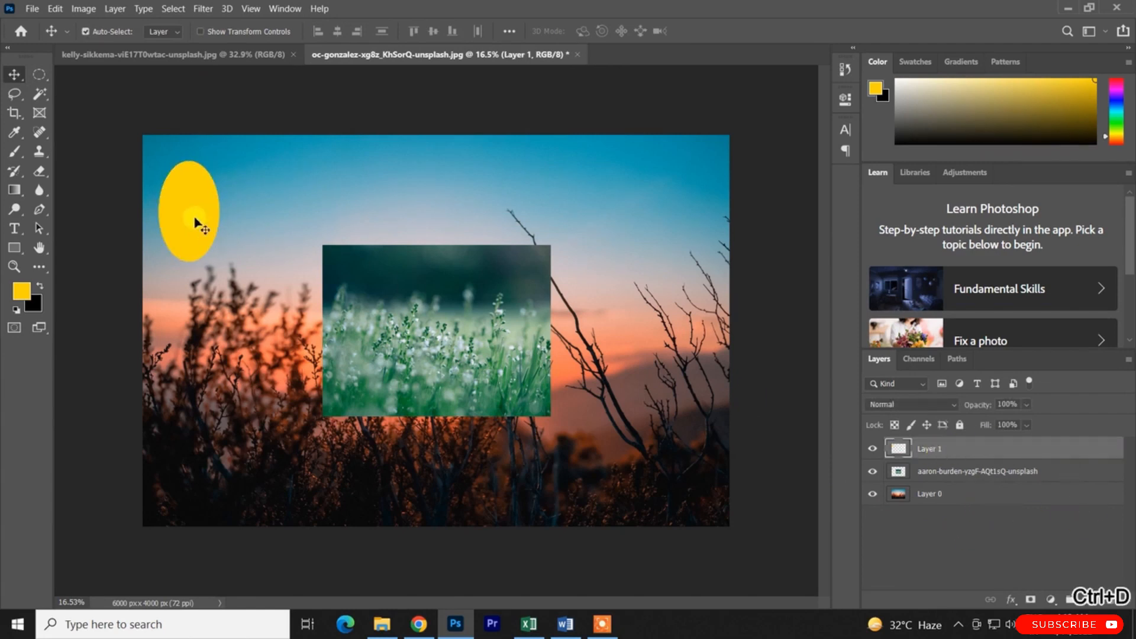
drag(194, 217, 290, 201)
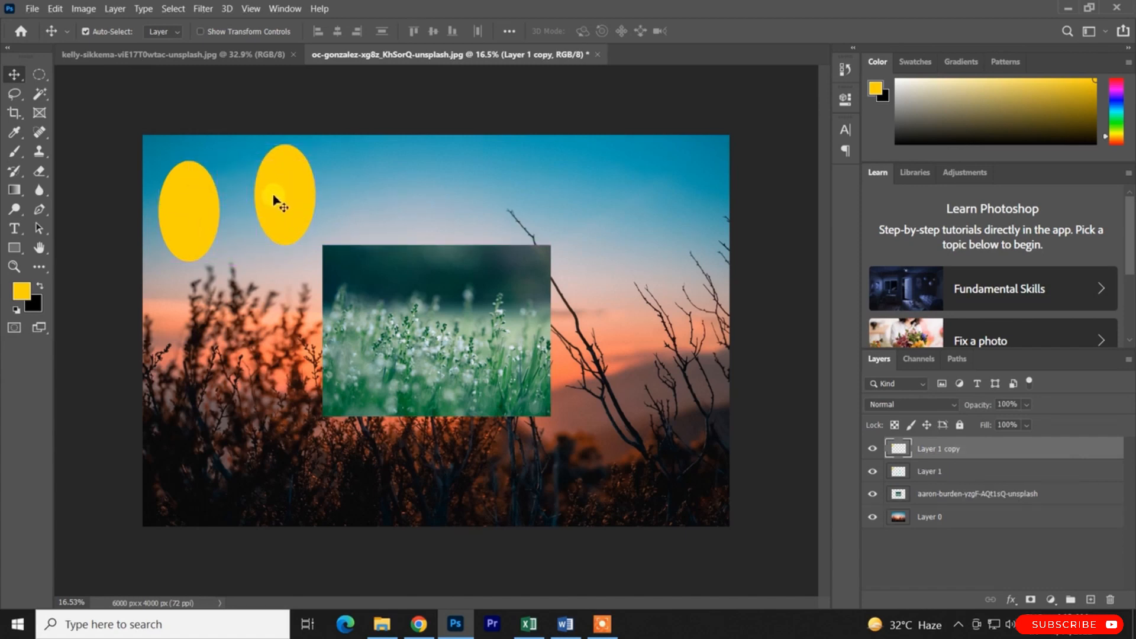
click(946, 390)
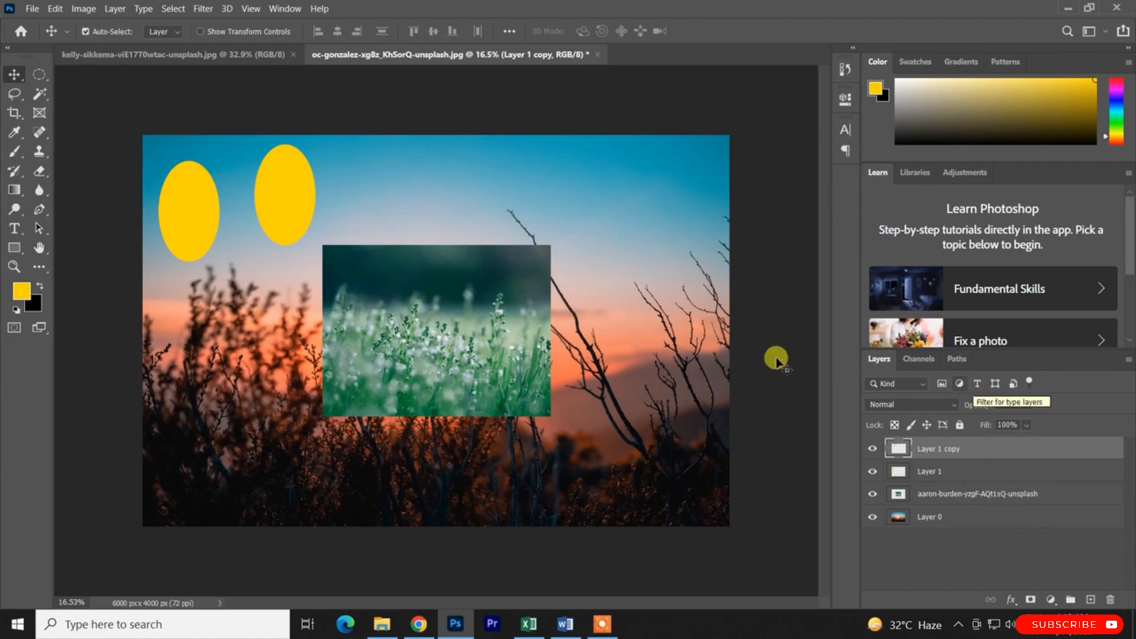
Add text layers "vfdvvvff" over the left bushes and "vfvfvvff" in the upper-right sky, and filter the layer list to type layers
click(15, 229)
click(224, 346)
text(vfdvvvff)
click(706, 30)
click(577, 155)
text(vfvfvff)
key(ctrl+Return)
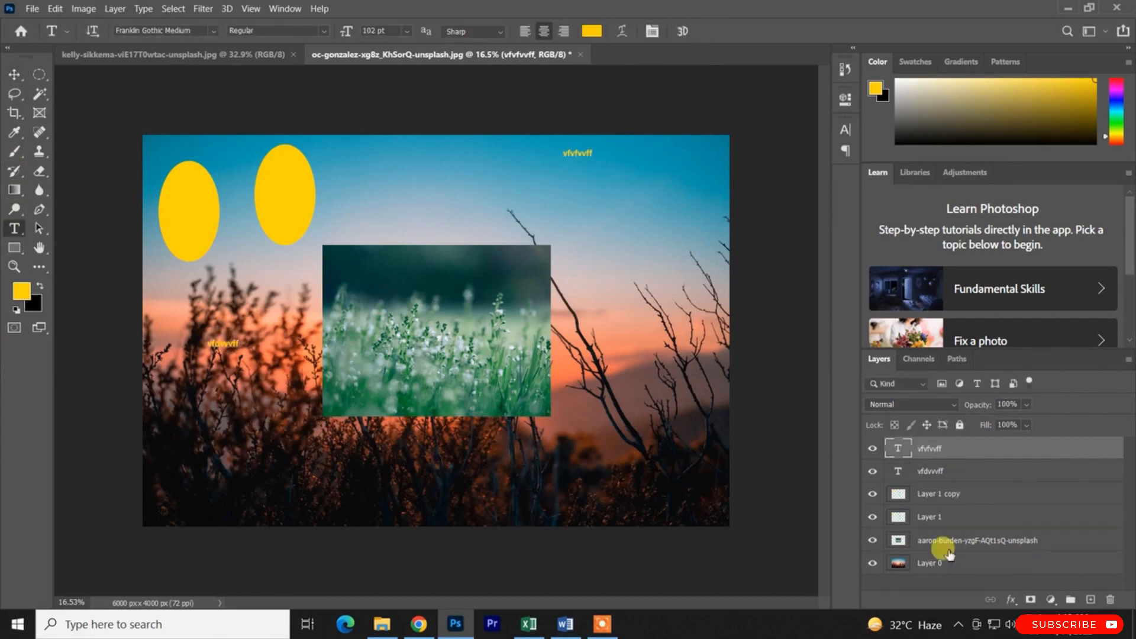
click(977, 384)
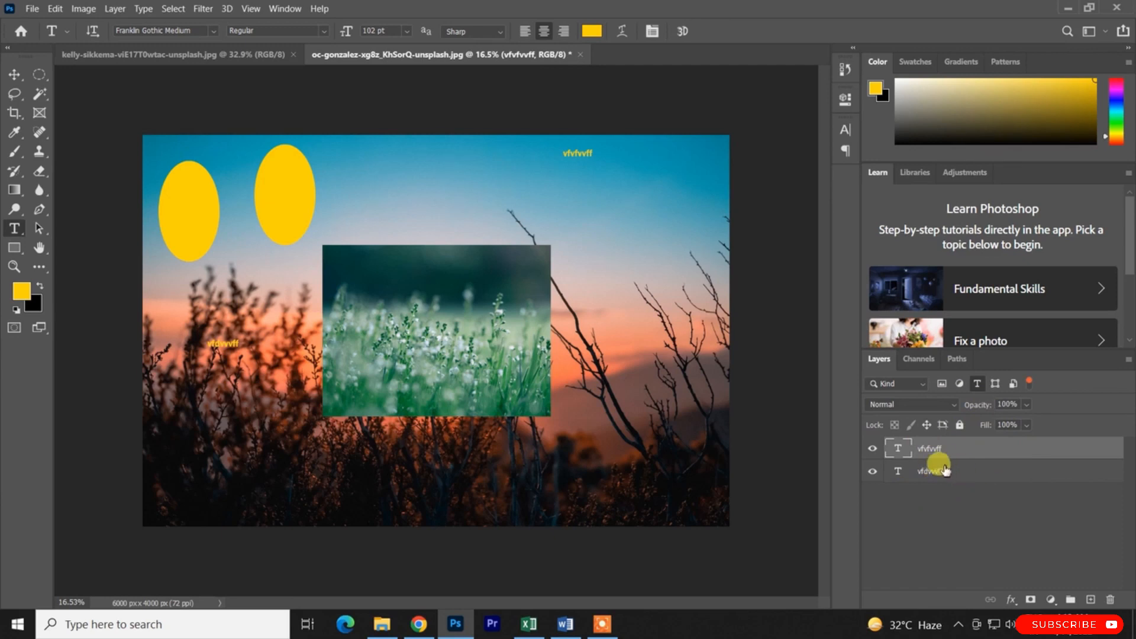
Undo the creation of both text layers and turn off layer filtering
key(ctrl+z)
key(ctrl+z)
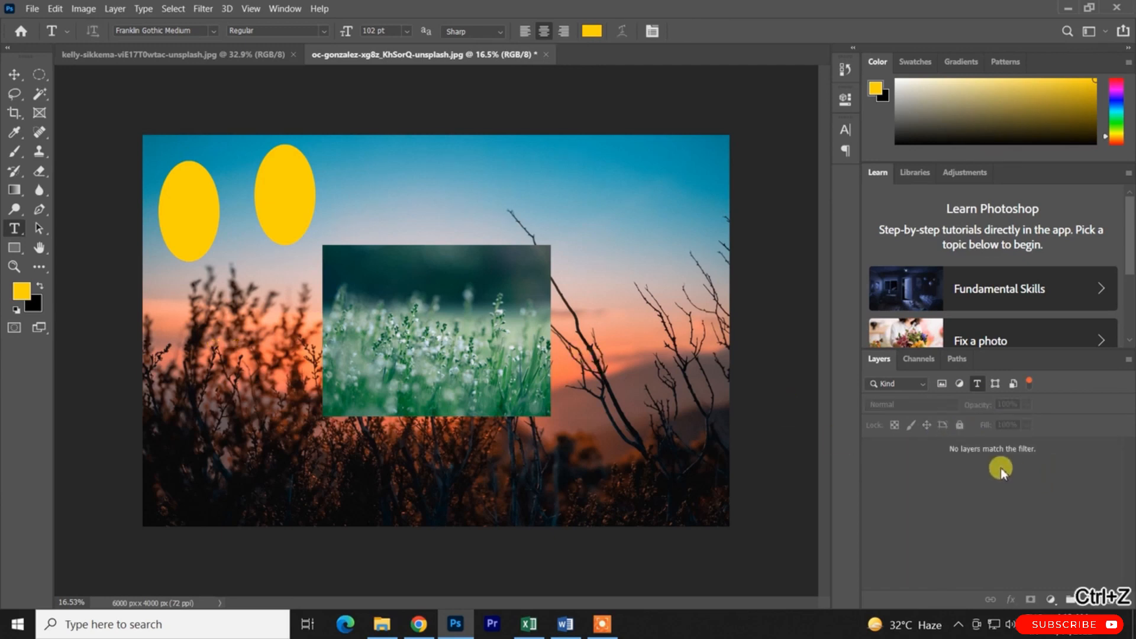
click(1027, 383)
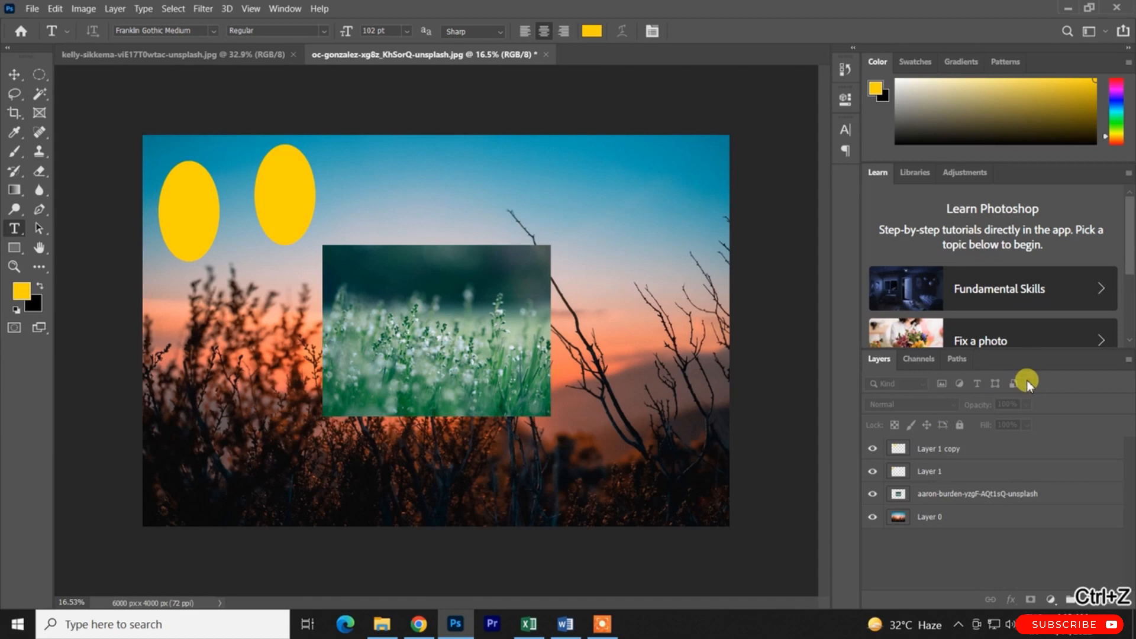
Delete the two yellow ellipse layers, Layer 1 and Layer 1 copy
click(957, 450)
shift+click(980, 469)
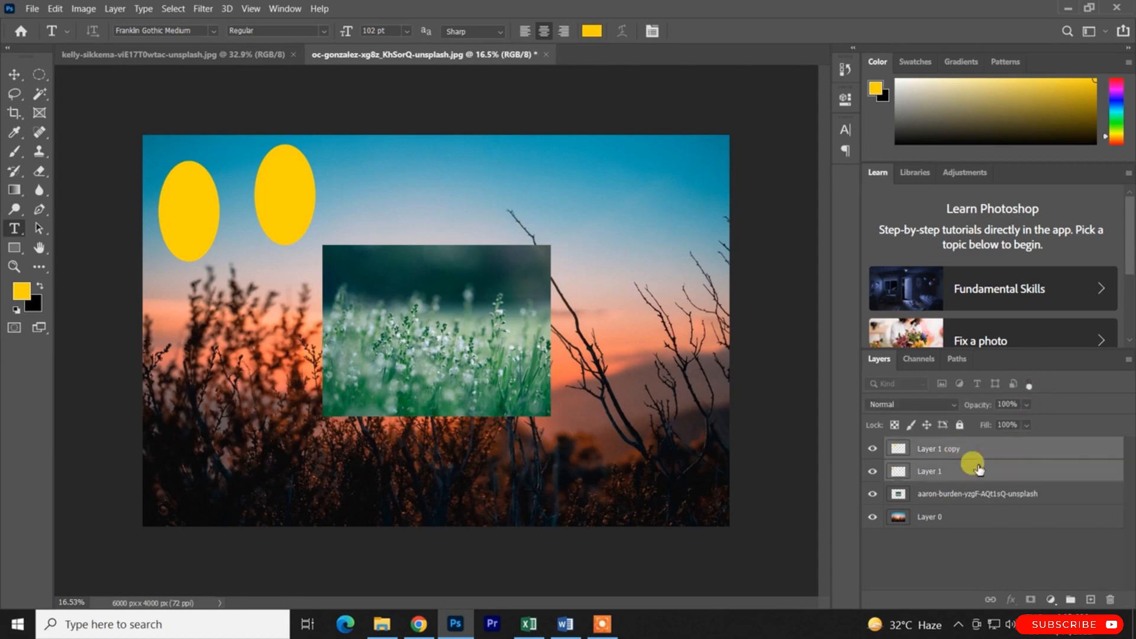
key(Delete)
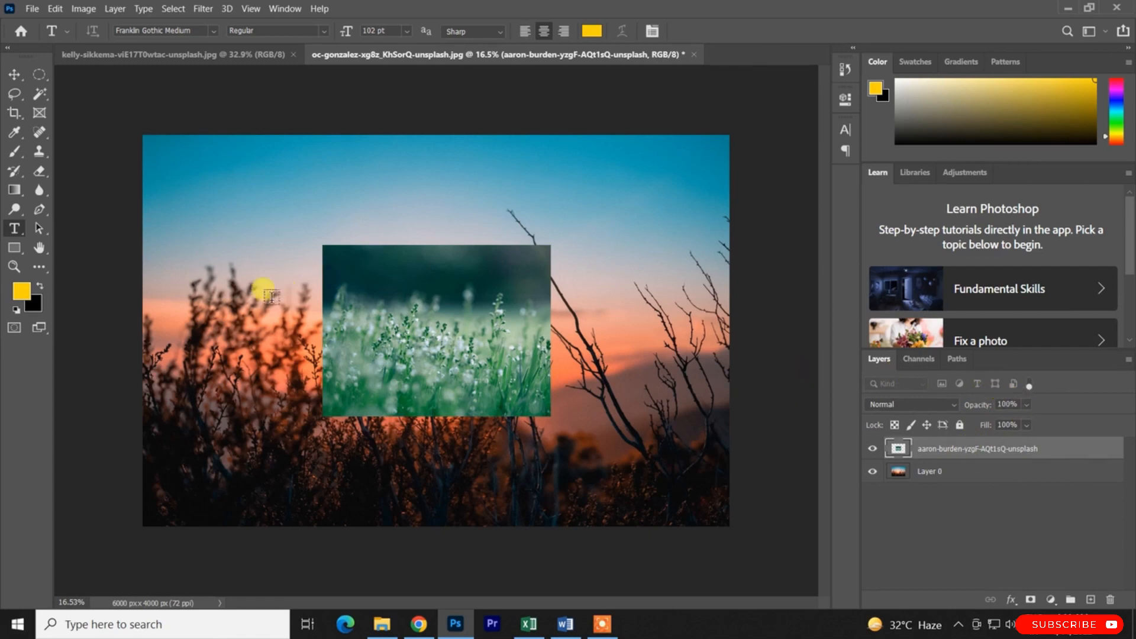
Make a circular selection in the sky over the left bushes, fill it with yellow on a new layer, and deselect
click(39, 75)
drag(217, 216, 296, 295)
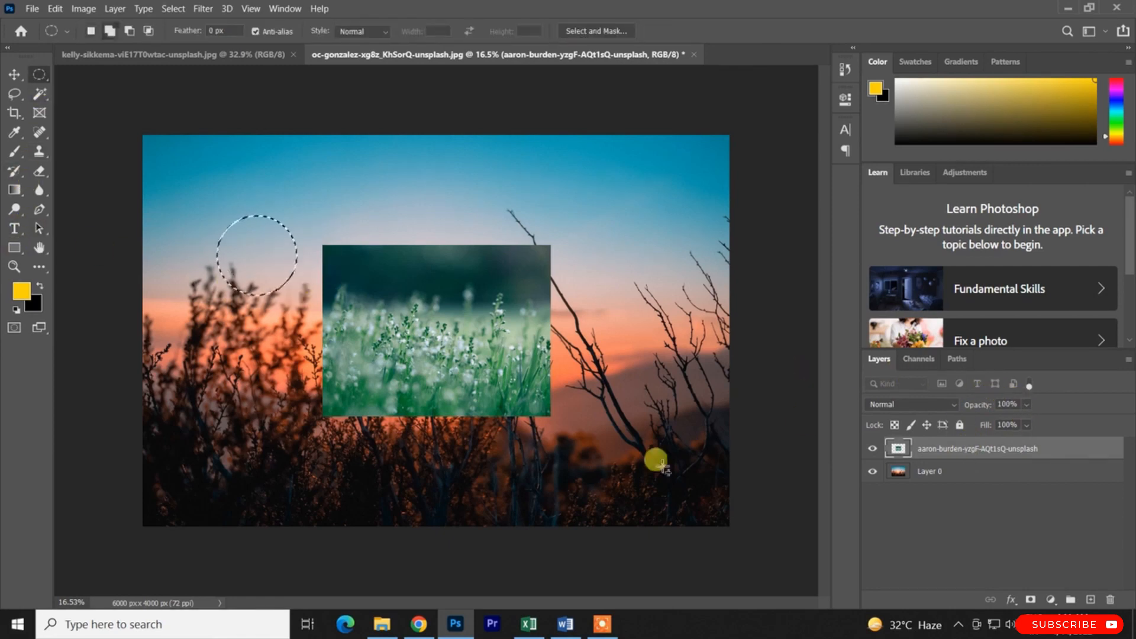
click(1096, 603)
key(alt+BackSpace)
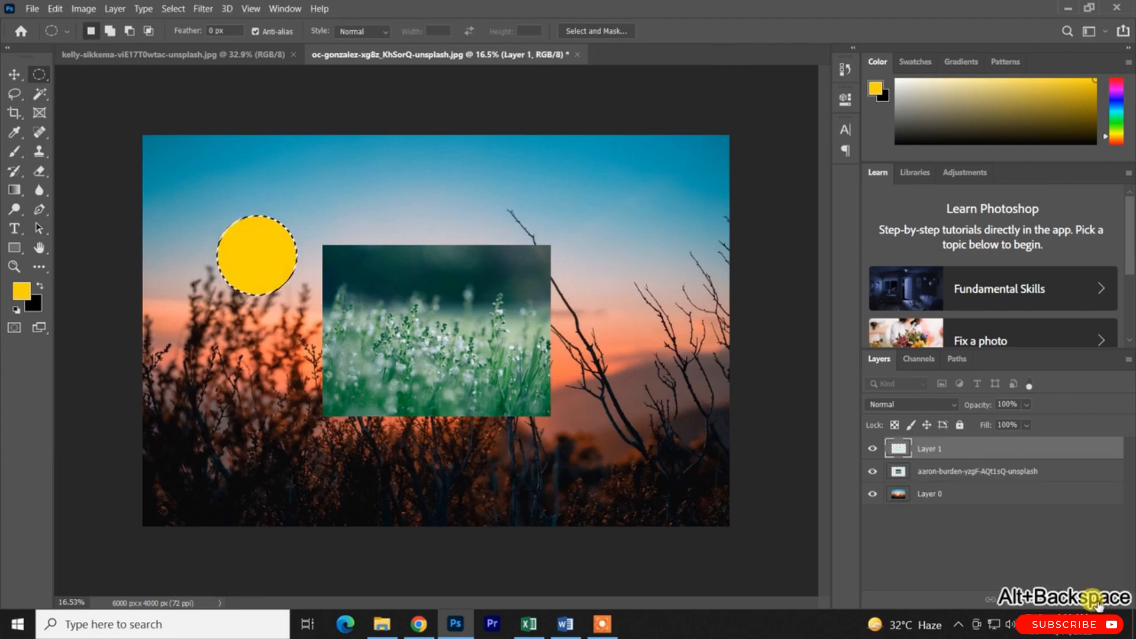
key(ctrl+d)
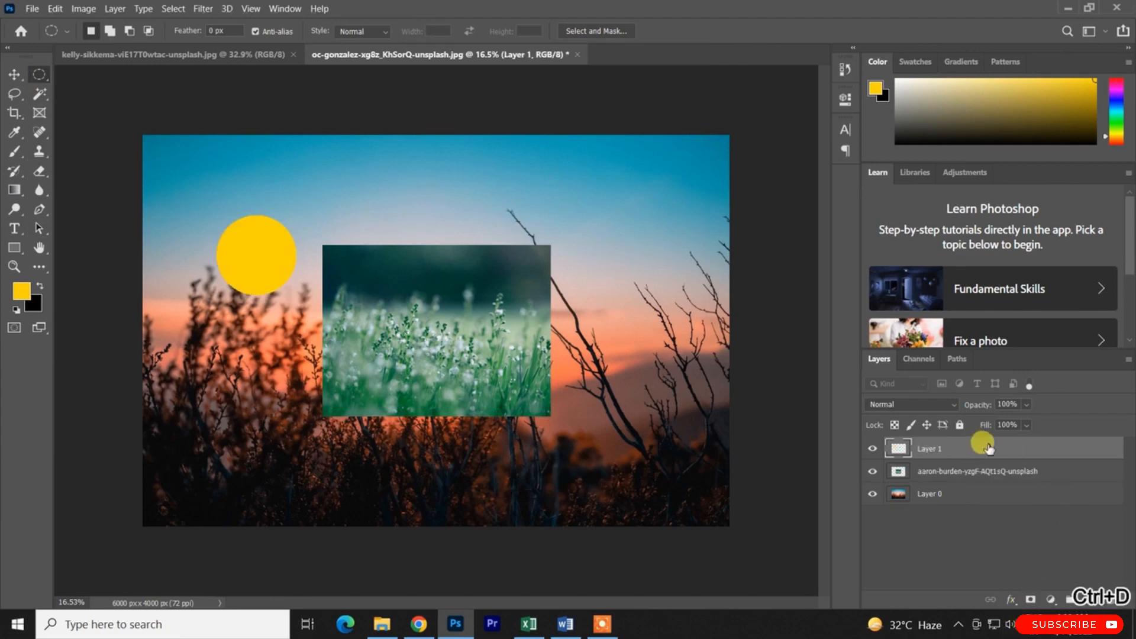
Move the yellow circle into the sky just above the green meadow picture
click(973, 493)
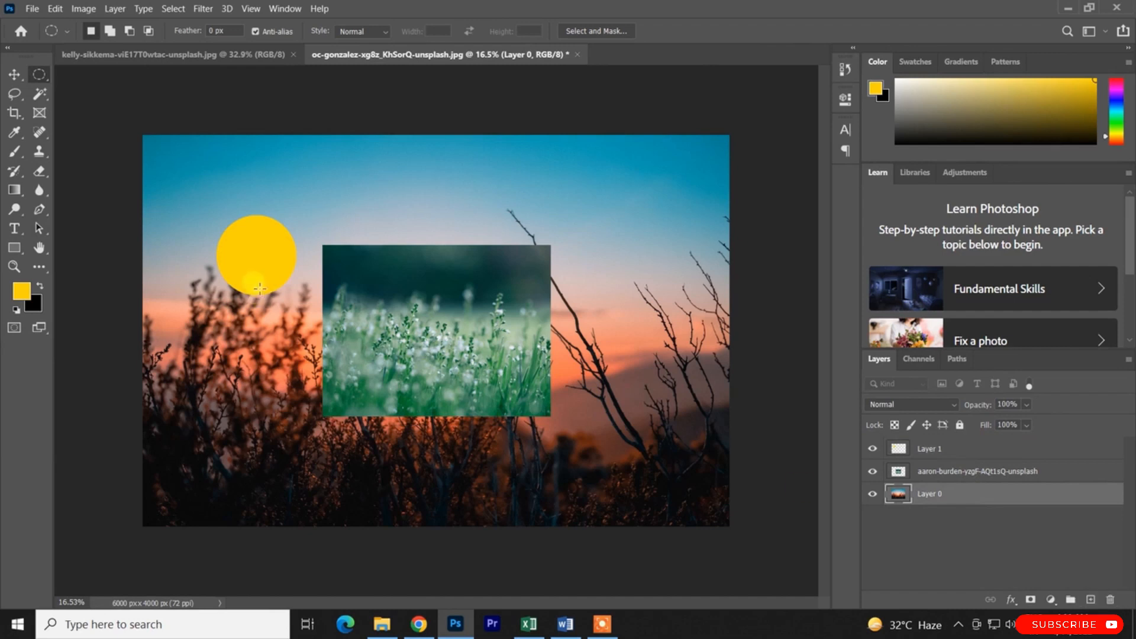
key(v)
drag(269, 293, 418, 235)
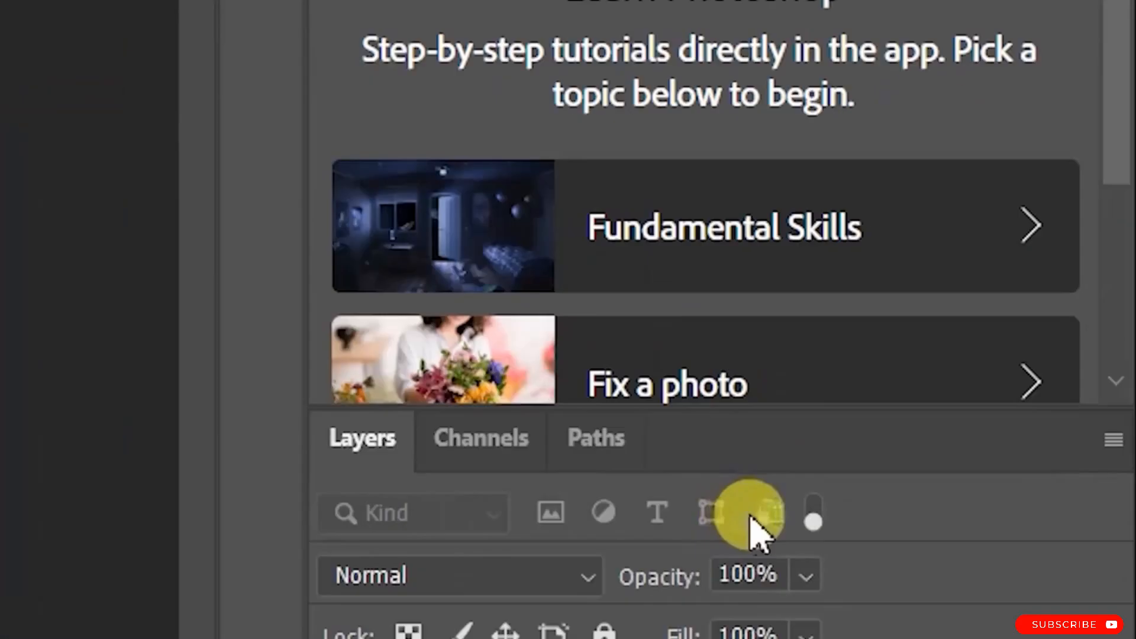
Toggle the type-layer filter of the layer list on and off, and clear the type criterion with filtering on
click(1030, 385)
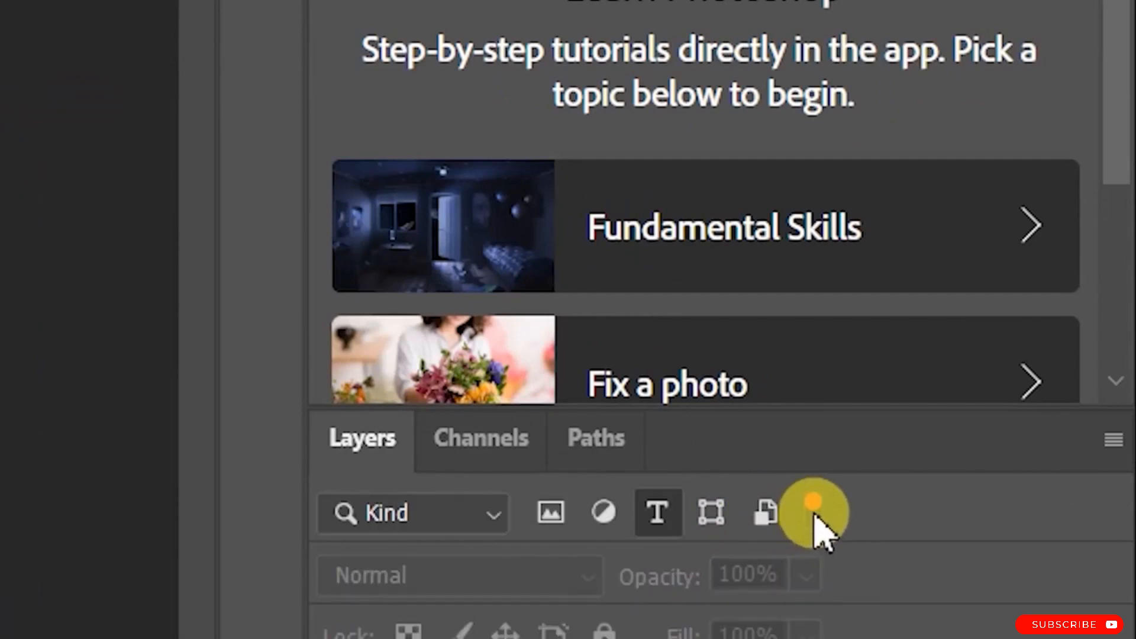
click(816, 516)
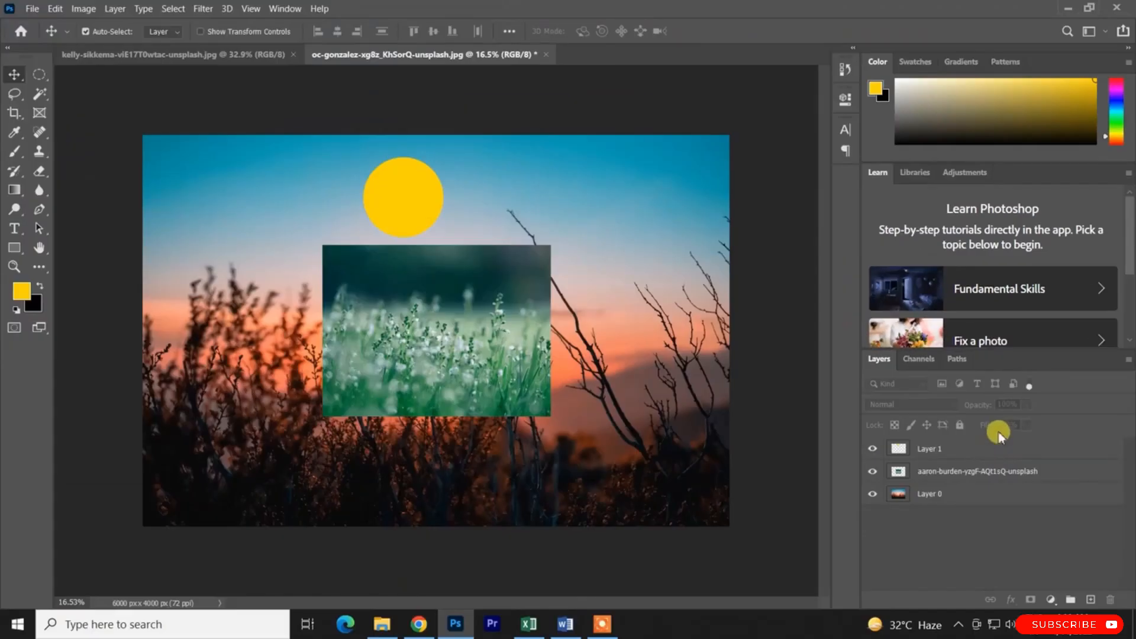
click(1030, 386)
click(1030, 386)
click(1031, 385)
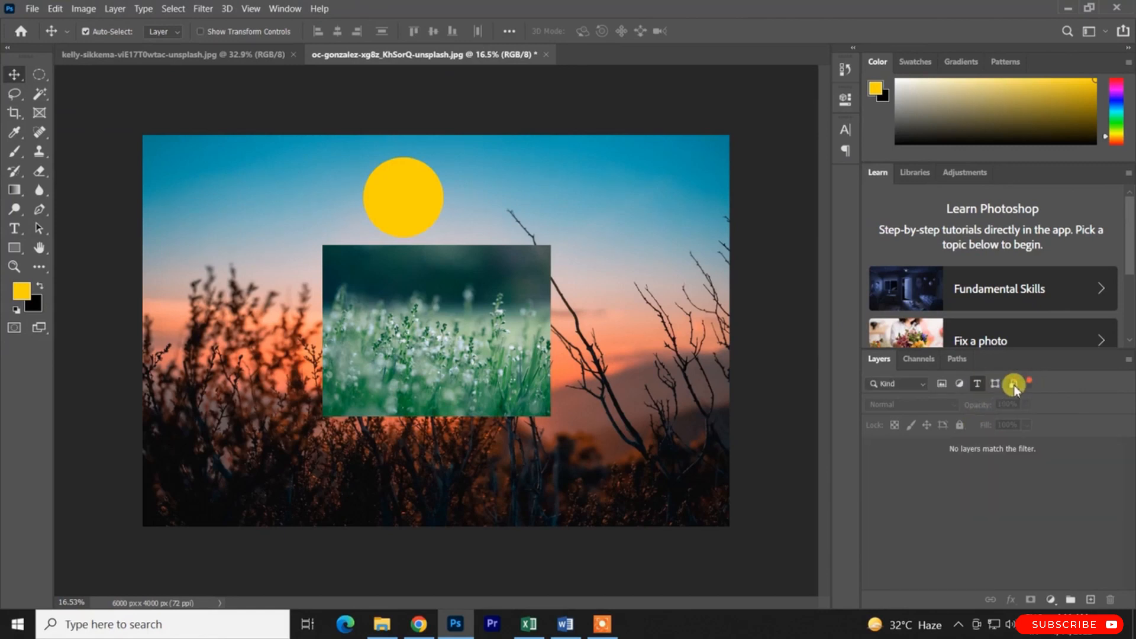
click(978, 383)
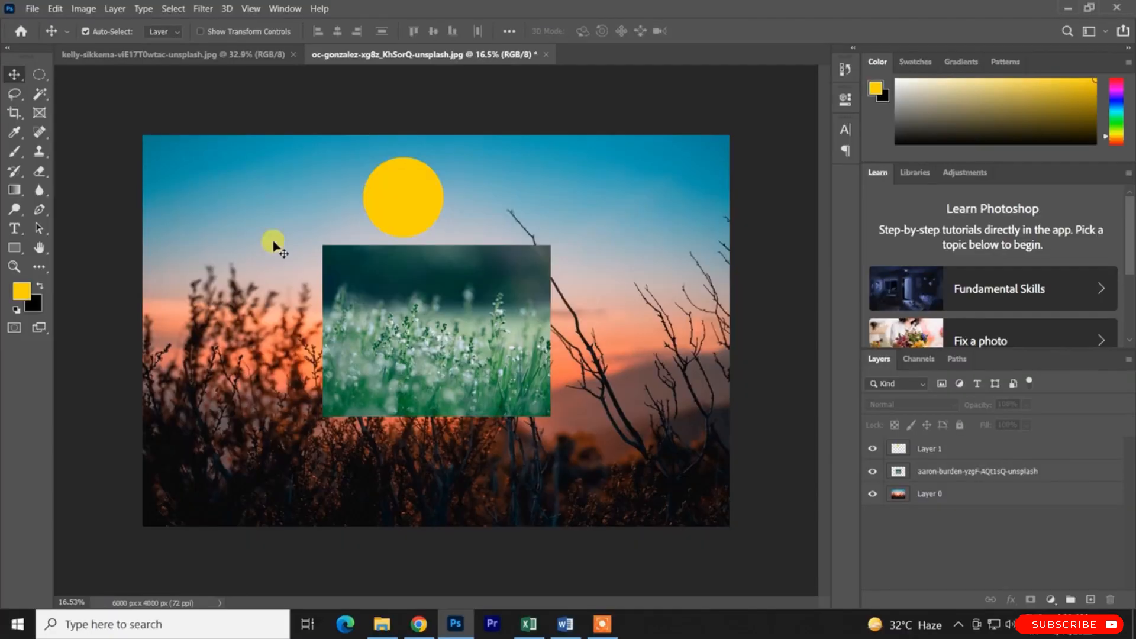
Try moving the yellow circle with the layer list unfiltered and filtered to shape layers, and turn layer filtering off
drag(408, 213, 399, 223)
click(996, 384)
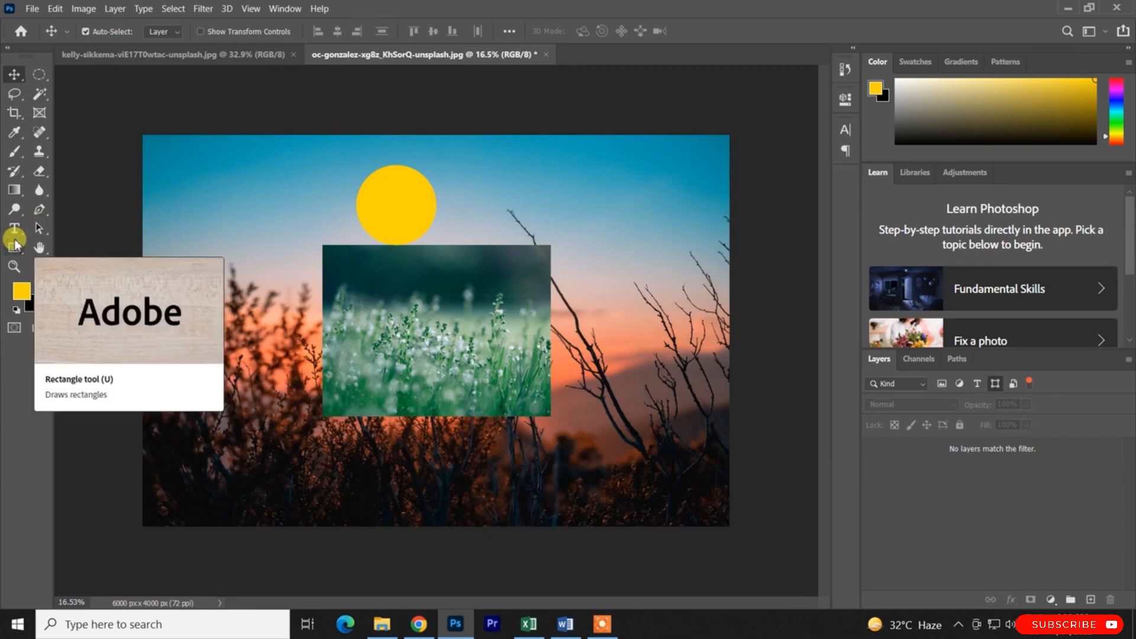
click(406, 213)
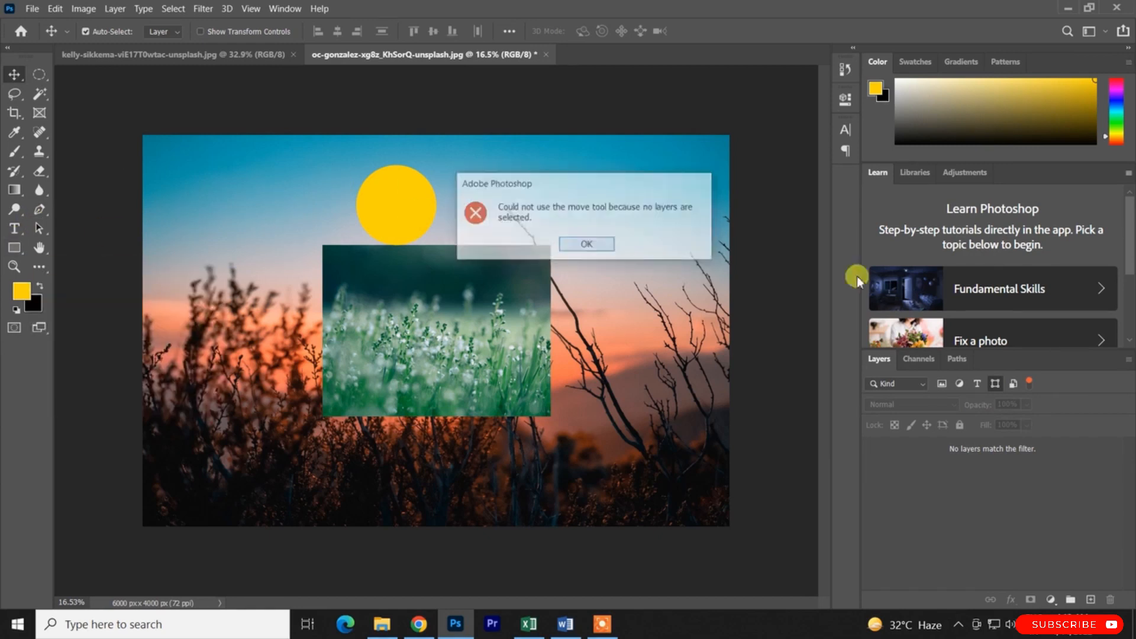
click(1010, 383)
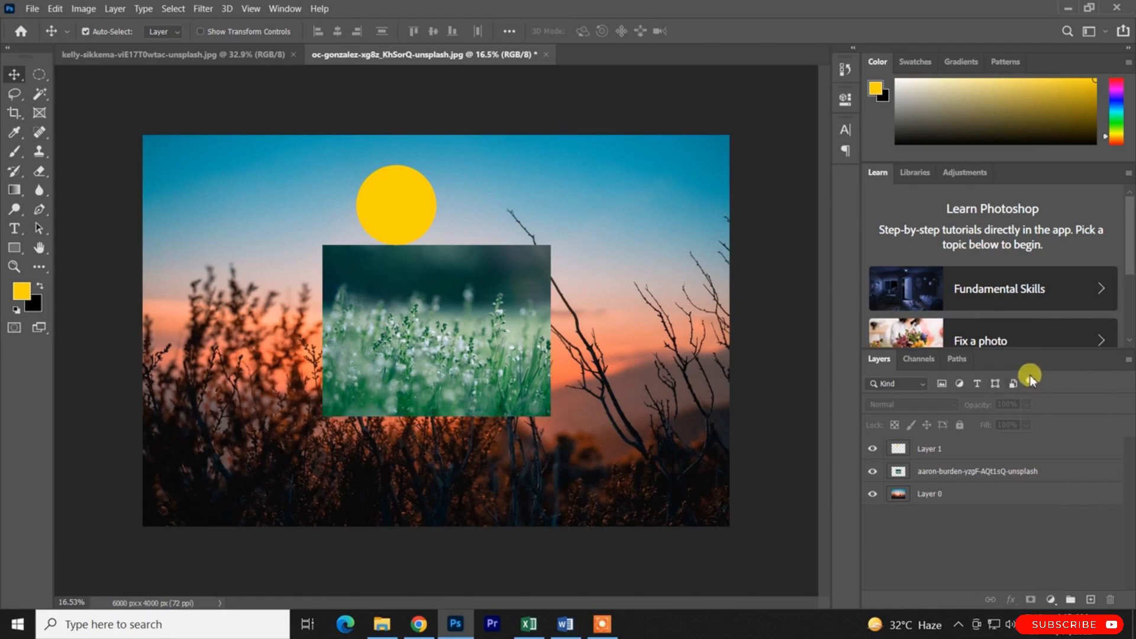
click(1030, 383)
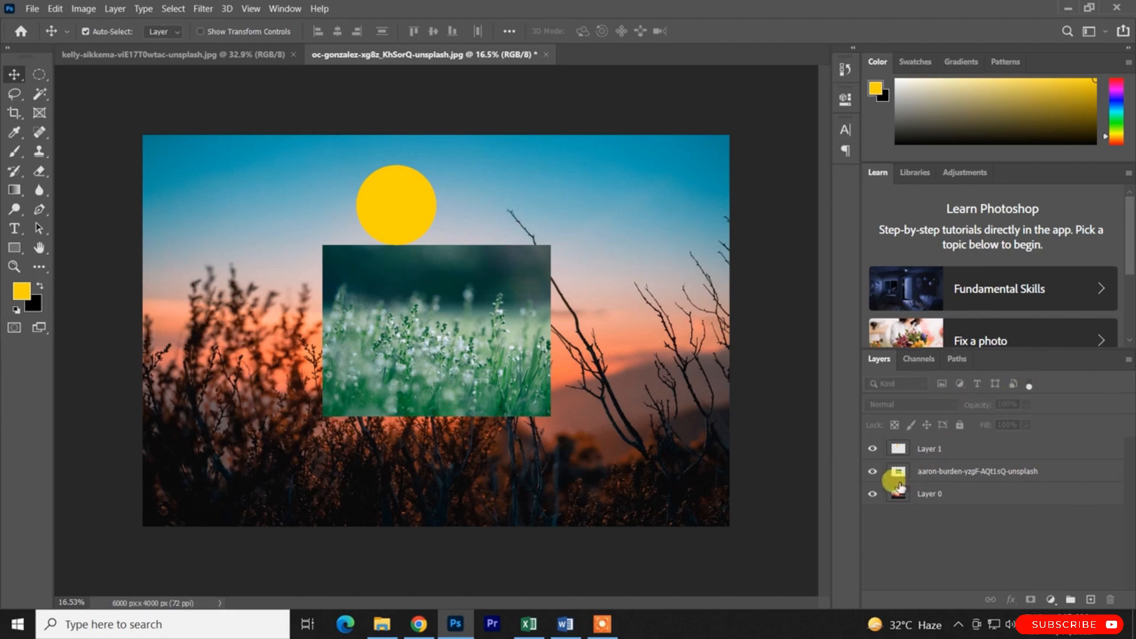
Move the yellow circle into the photo's upper-right corner and preview Layer 1's blend modes, keeping Normal
drag(377, 213, 616, 213)
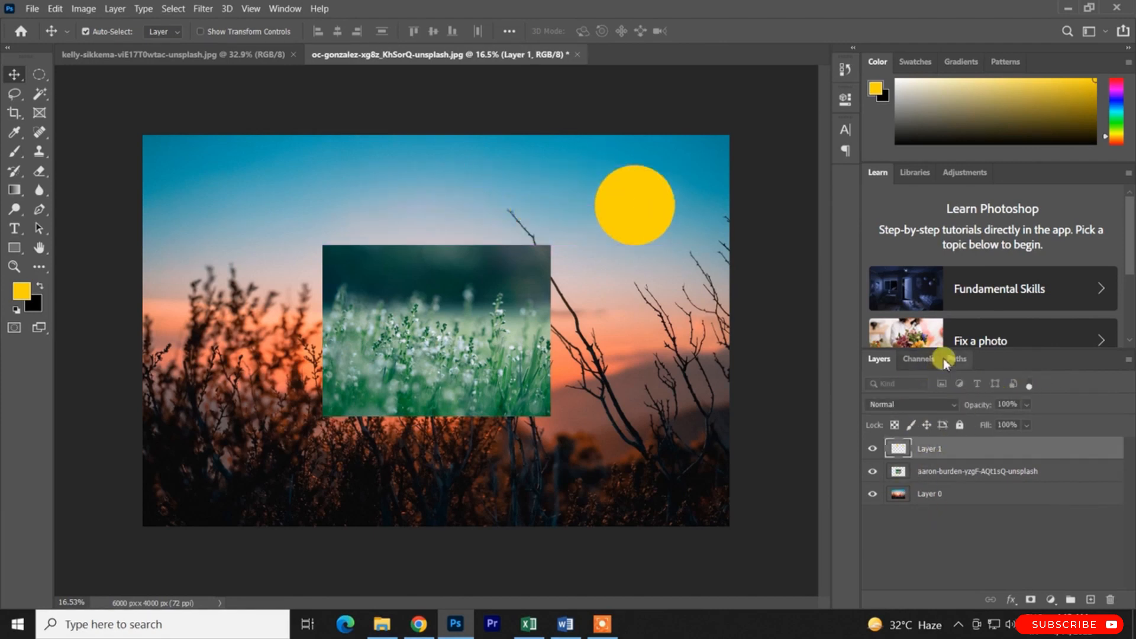
click(914, 406)
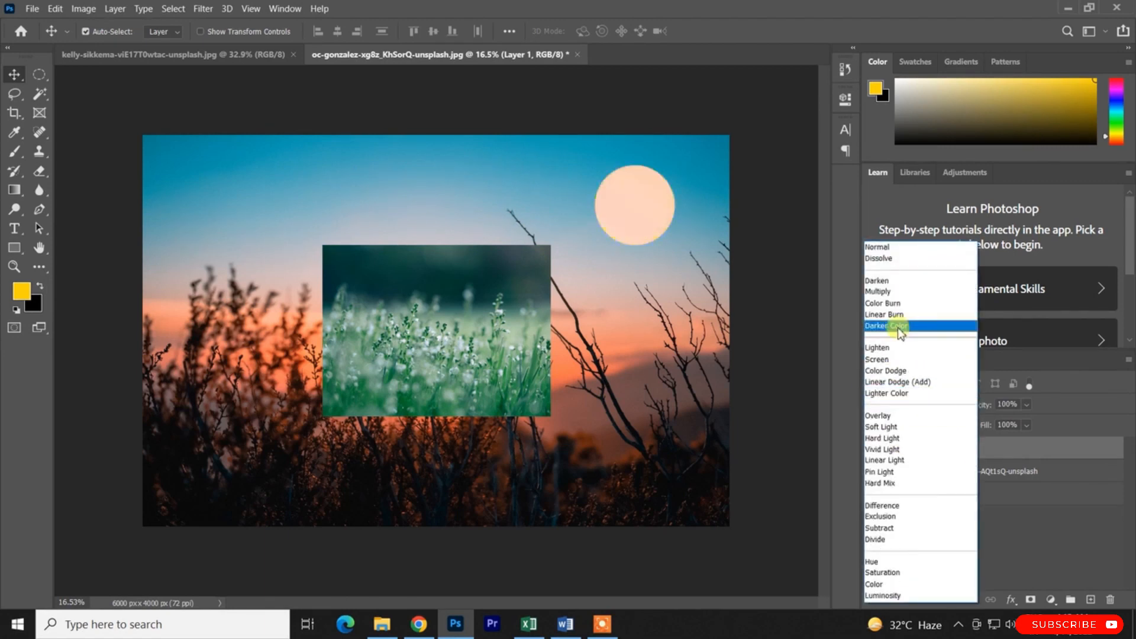
click(1006, 537)
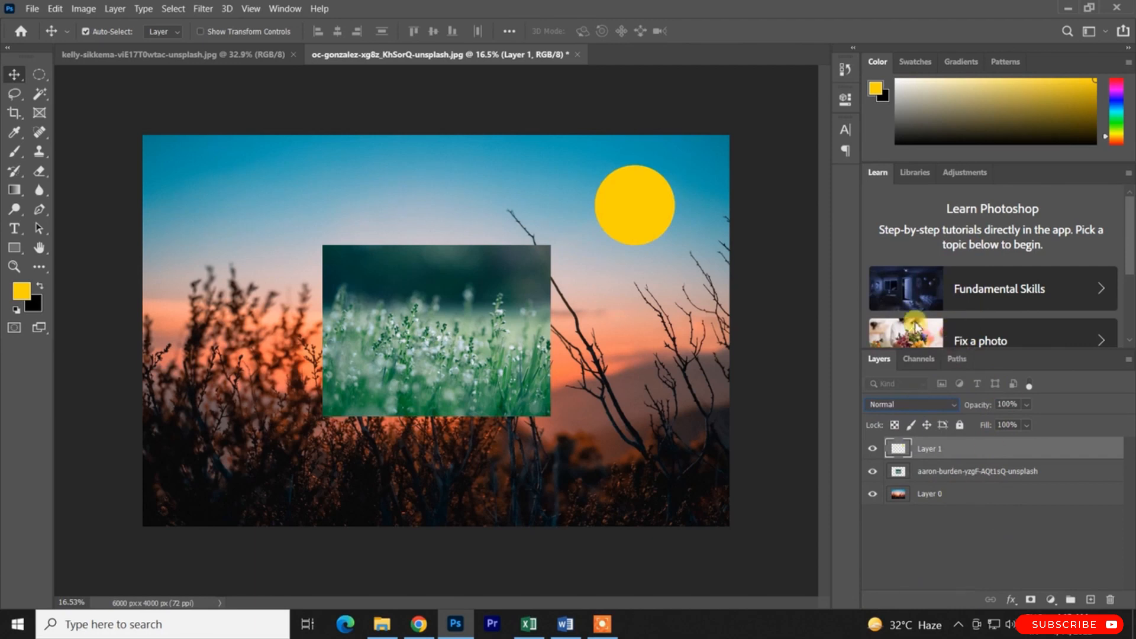
drag(643, 195, 695, 177)
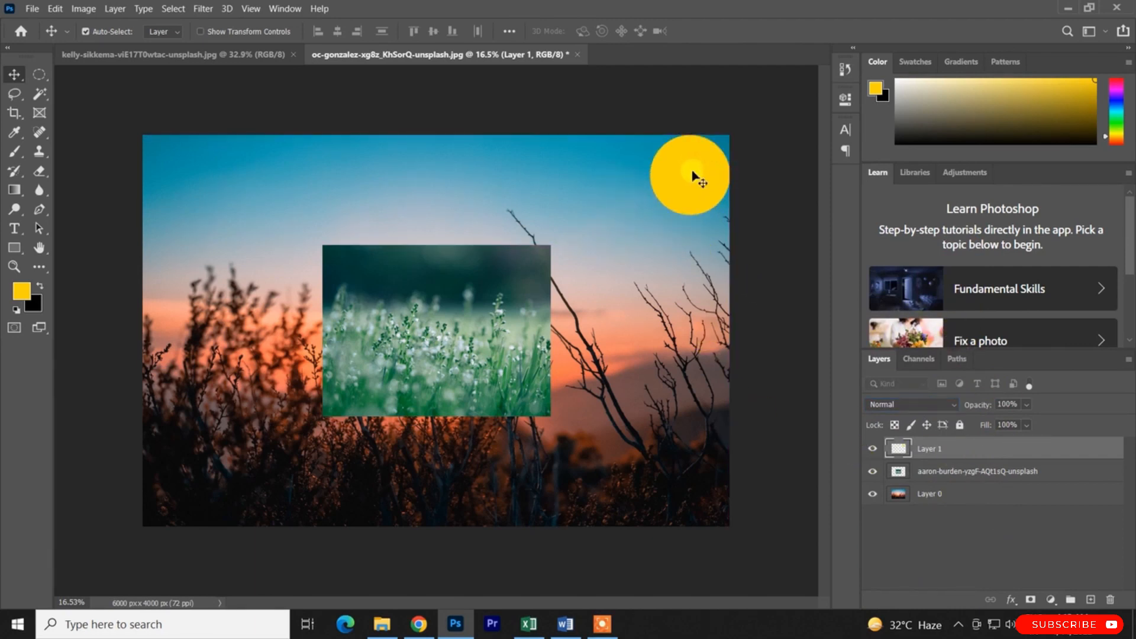